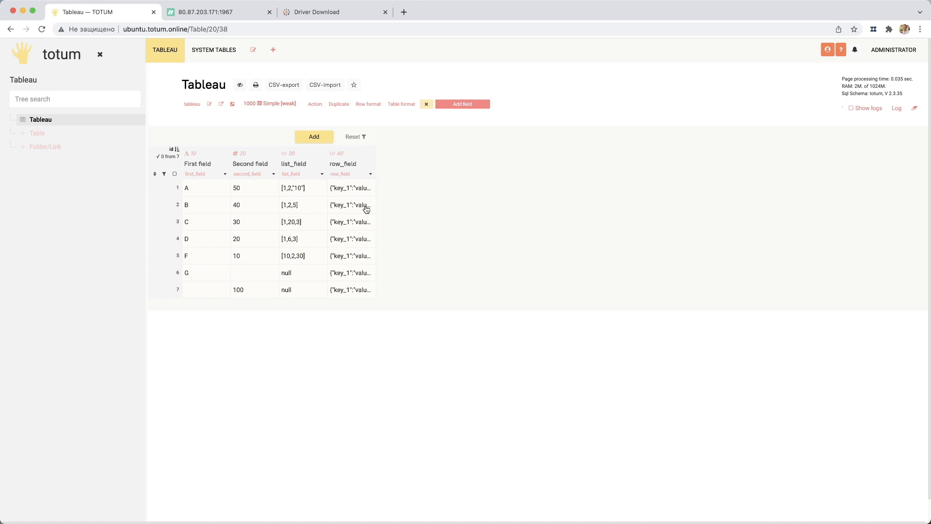
- View the full row_field value of the first row in the Tableau table
{"action": "left_click", "coordinate": [359, 189]}
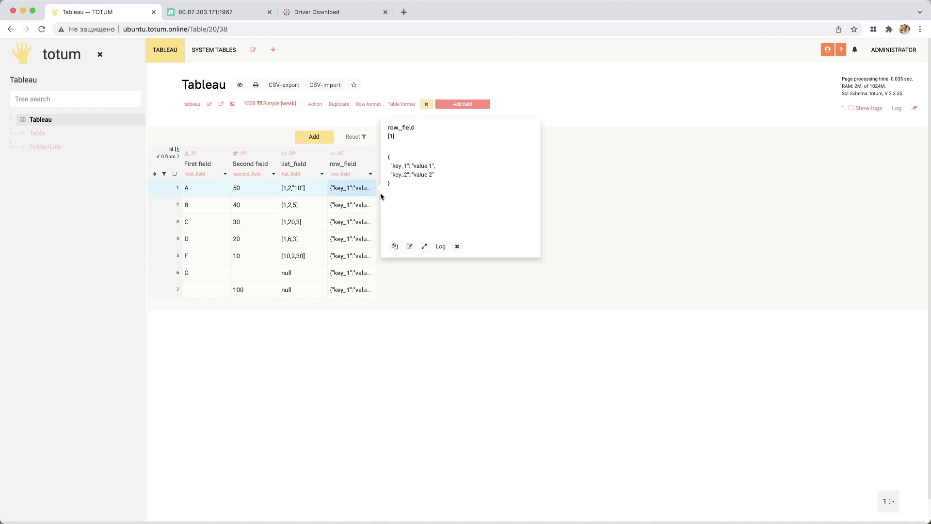
{"action": "left_click", "coordinate": [355, 190]}
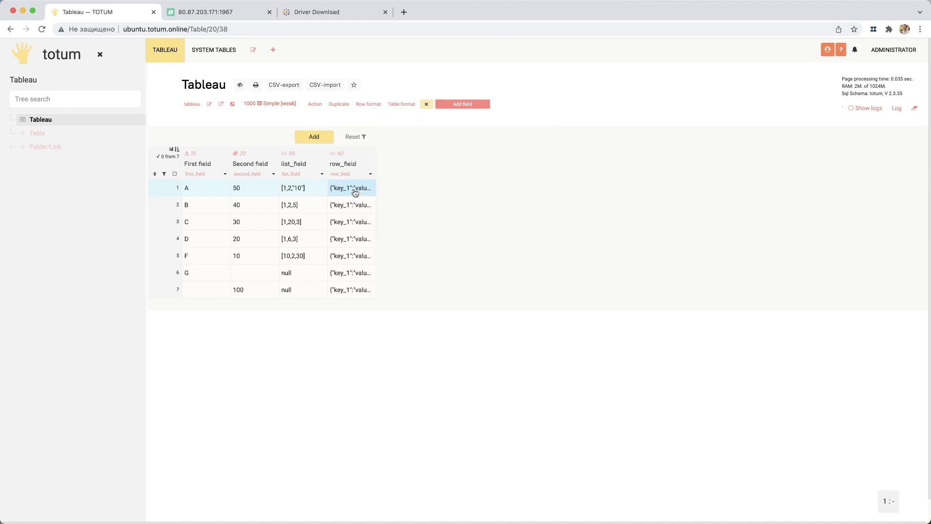
{"action": "left_click", "coordinate": [353, 192]}
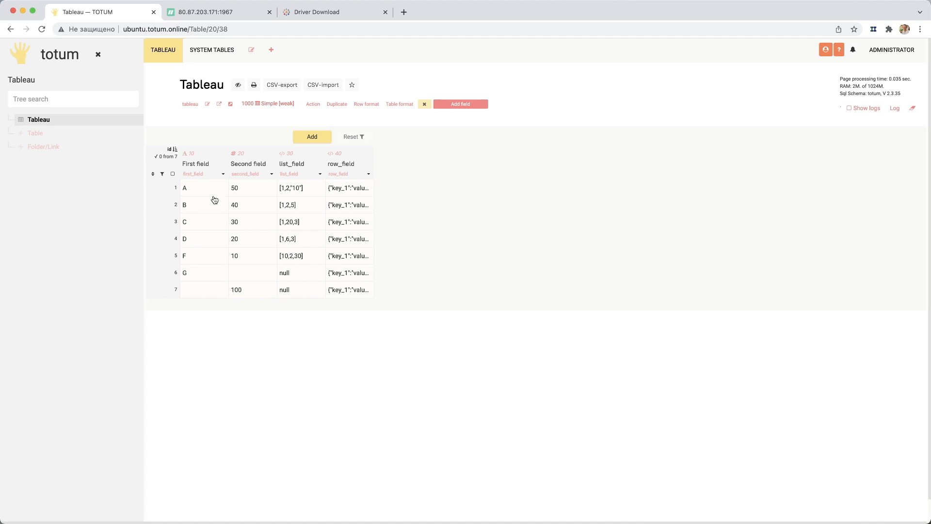
- Check the remote access option of the totum database's user in ispmanager, cancel without saving, close ispmanager and return to the Totum table
{"action": "left_click", "coordinate": [216, 13]}
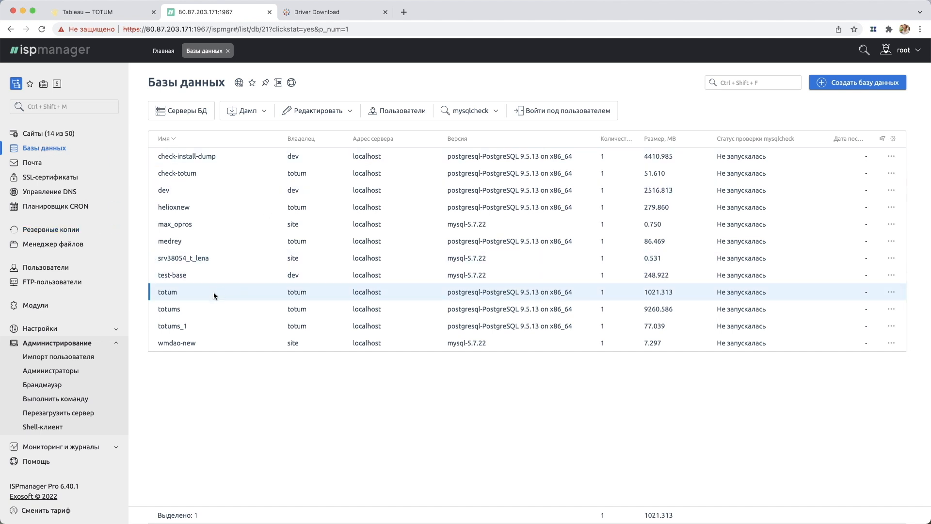
{"action": "left_click", "coordinate": [396, 111]}
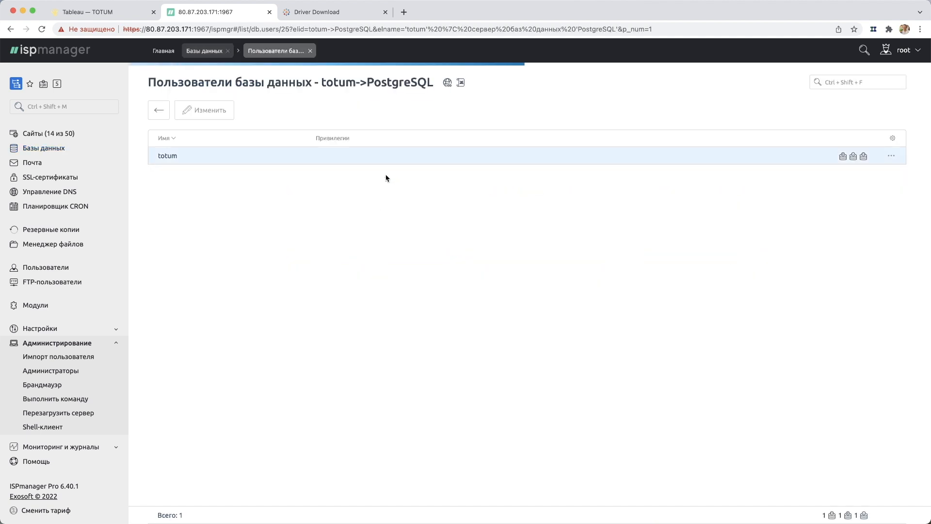
{"action": "left_click", "coordinate": [297, 157]}
{"action": "left_click", "coordinate": [214, 112]}
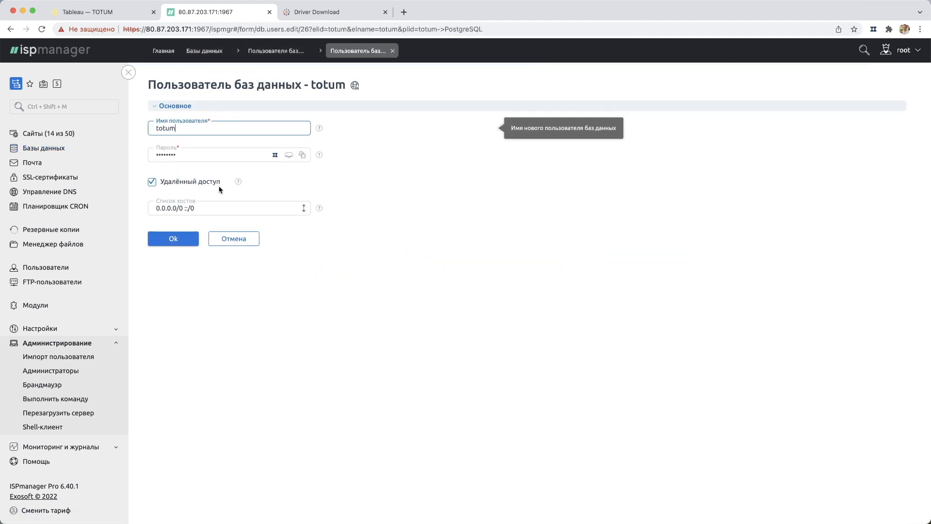
{"action": "left_click", "coordinate": [265, 186]}
{"action": "triple_click", "coordinate": [265, 186]}
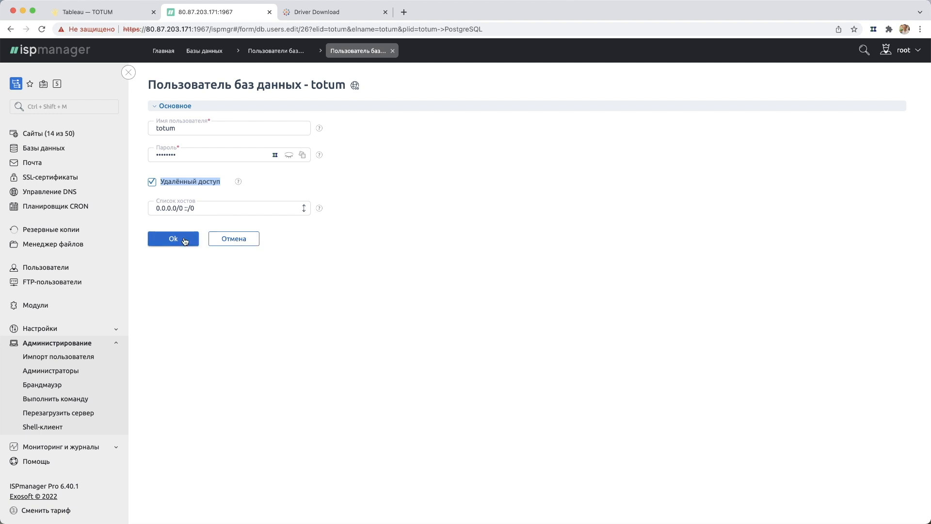
{"action": "left_click", "coordinate": [246, 242]}
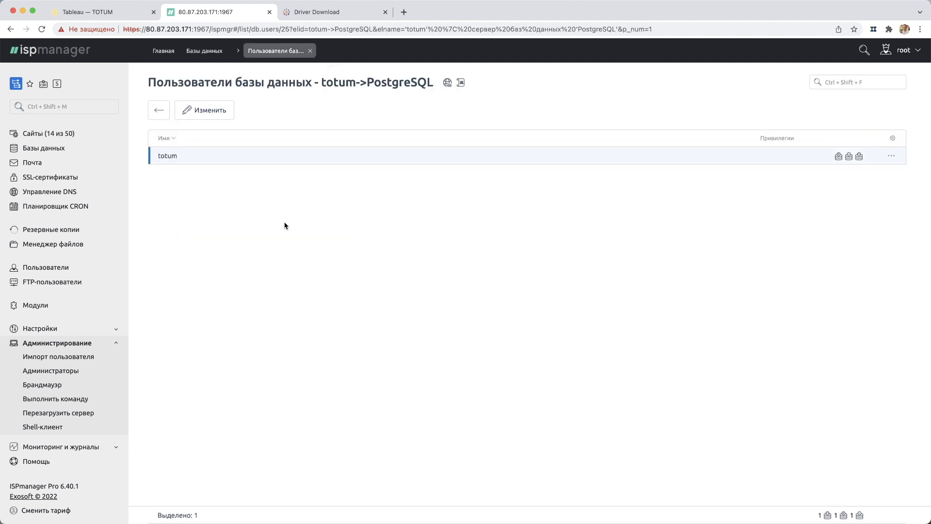
{"action": "left_click", "coordinate": [270, 12]}
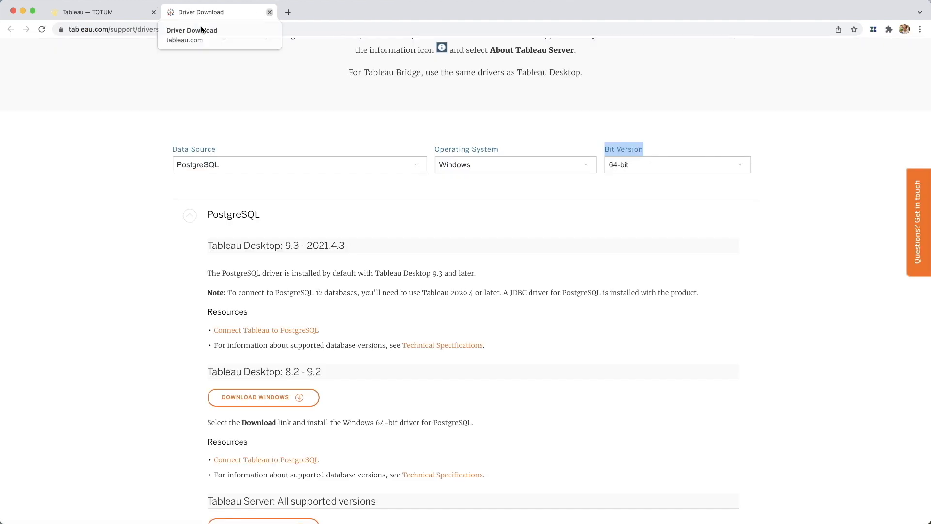
{"action": "left_click", "coordinate": [137, 14]}
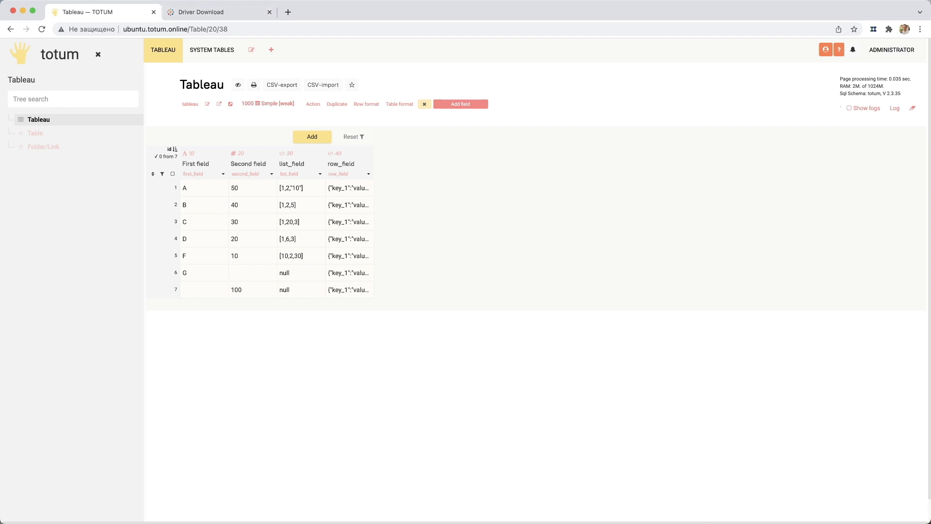
- Bring up the PostgreSQL setup notes and the root SSH terminal side by side
{"action": "left_click", "coordinate": [742, 523]}
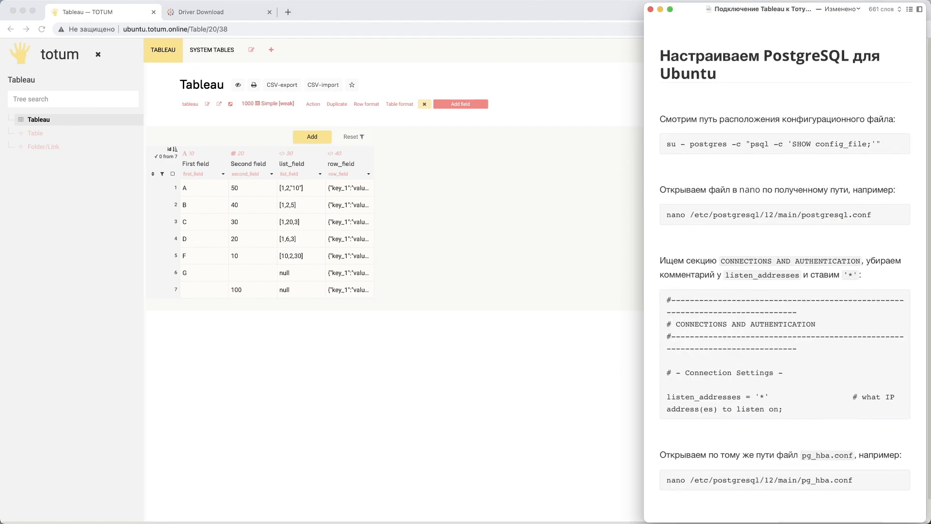
{"action": "left_click", "coordinate": [725, 522]}
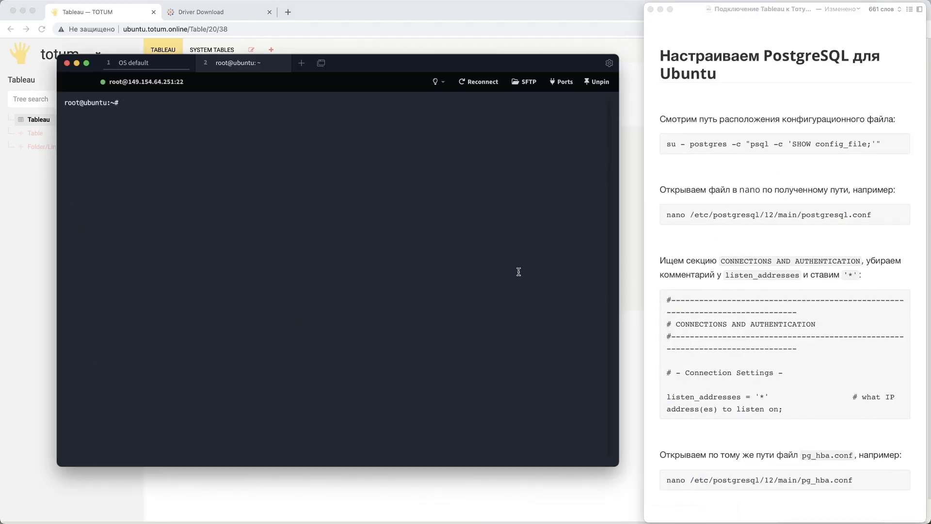
{"action": "left_click_drag", "start_coordinate": [376, 68], "coordinate": [370, 71]}
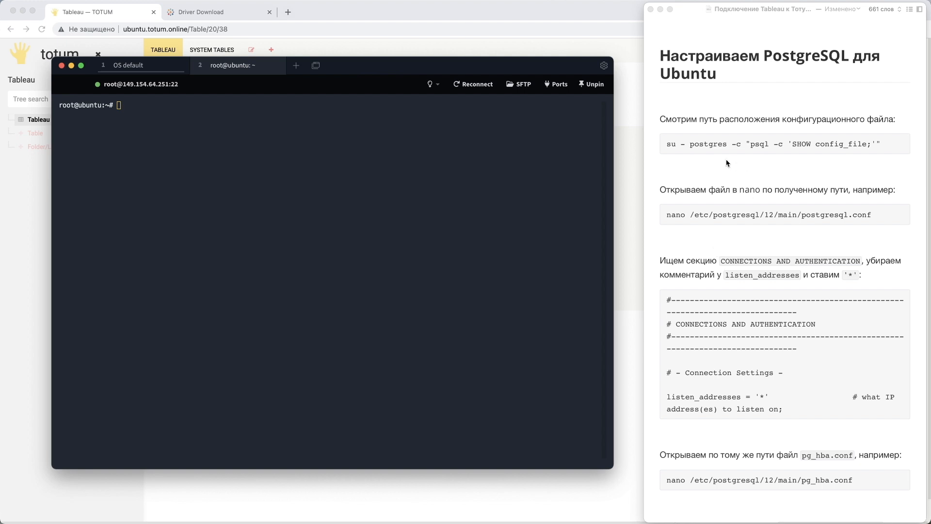
- Copy the command su - postgres -c "psql -c 'SHOW config_file;'" from the notes and run it in the terminal
{"action": "left_click", "coordinate": [704, 146]}
{"action": "left_click_drag", "start_coordinate": [884, 143], "coordinate": [667, 144]}
{"action": "key", "text": "super+c"}
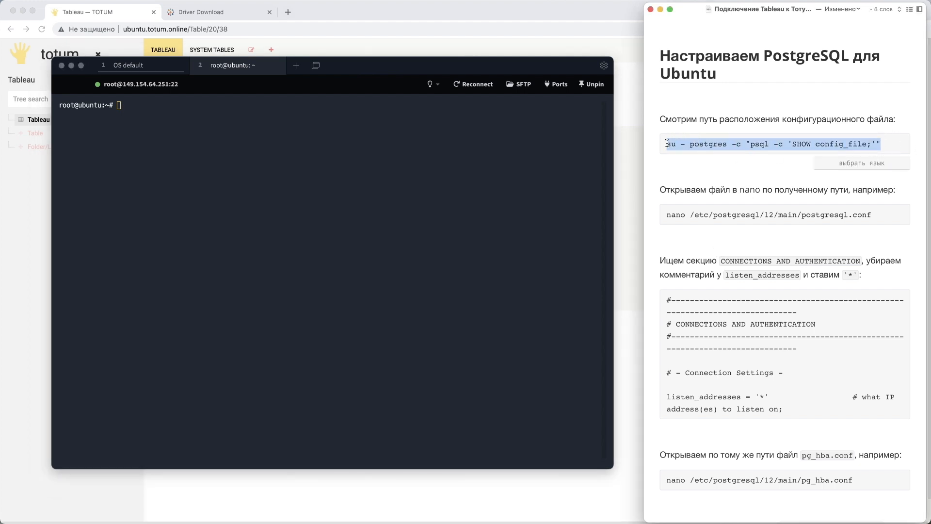
{"action": "left_click", "coordinate": [253, 199]}
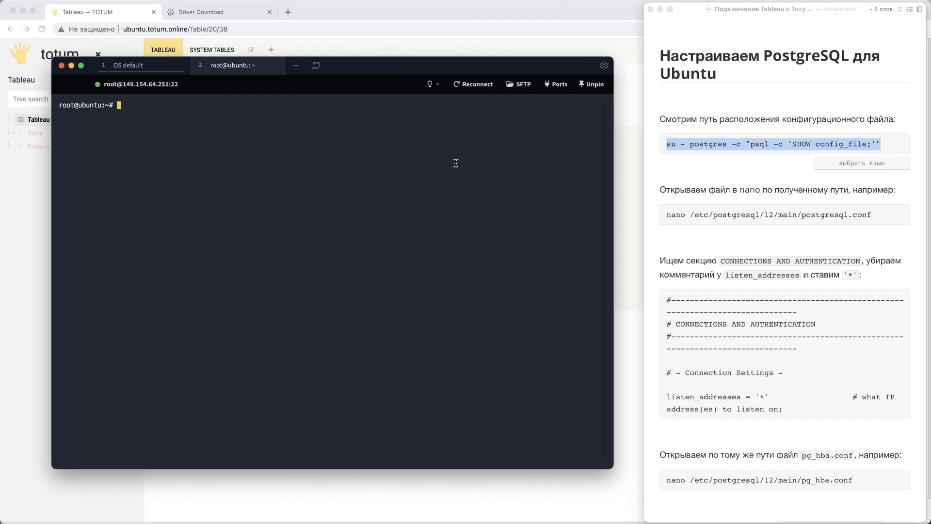
{"action": "key", "text": "super+v"}
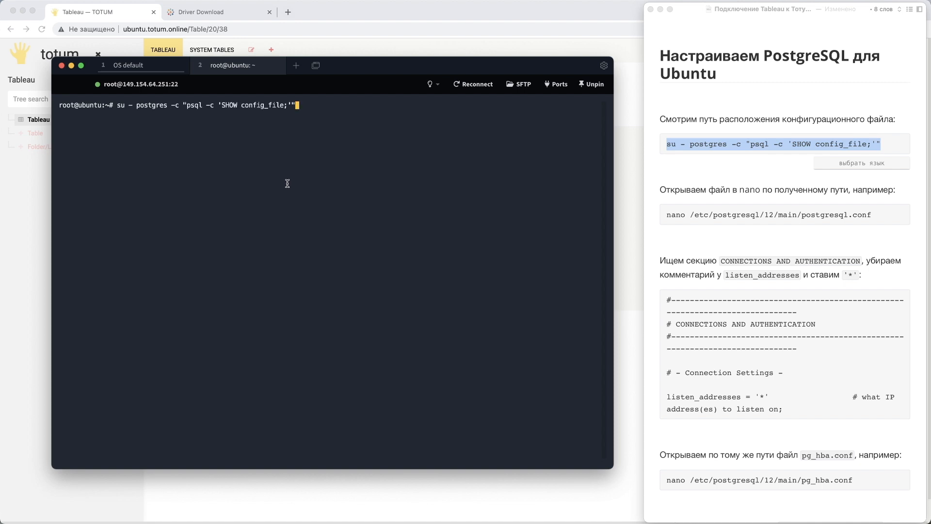
{"action": "key", "text": "Return"}
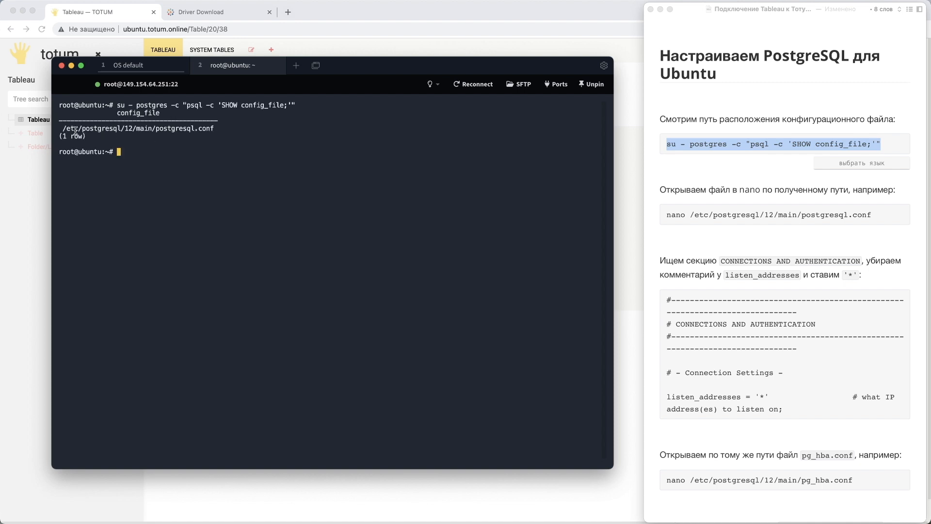
- Copy the reported config path, compose nano /etc/postgresql/12/main/postgresql.conf in the notes, and run it in the terminal
{"action": "left_click_drag", "start_coordinate": [65, 129], "coordinate": [215, 129]}
{"action": "key", "text": "super+c"}
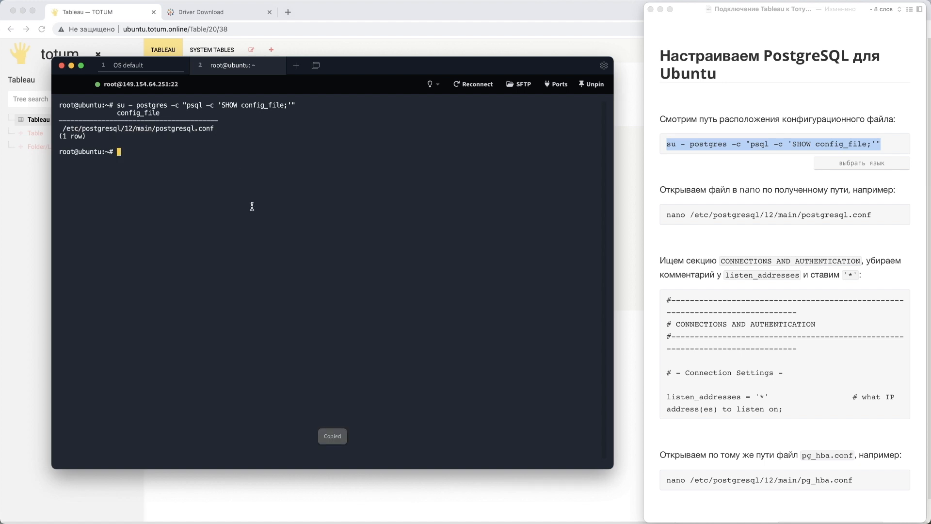
{"action": "left_click", "coordinate": [876, 214]}
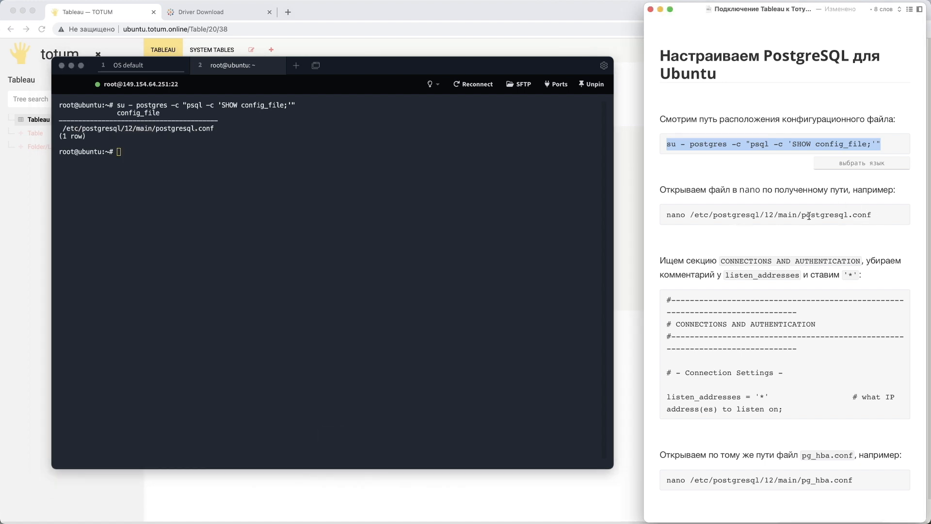
{"action": "type", "text": "nano"}
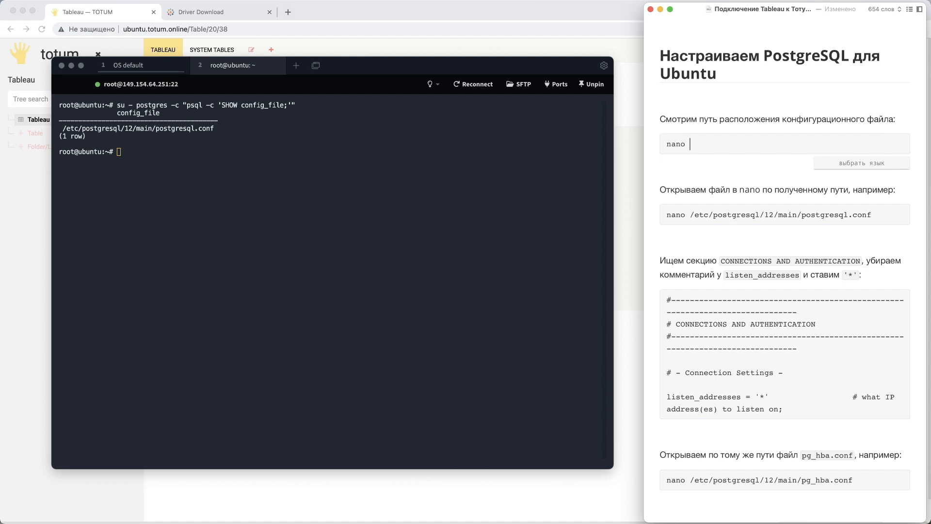
{"action": "key", "text": "super+v"}
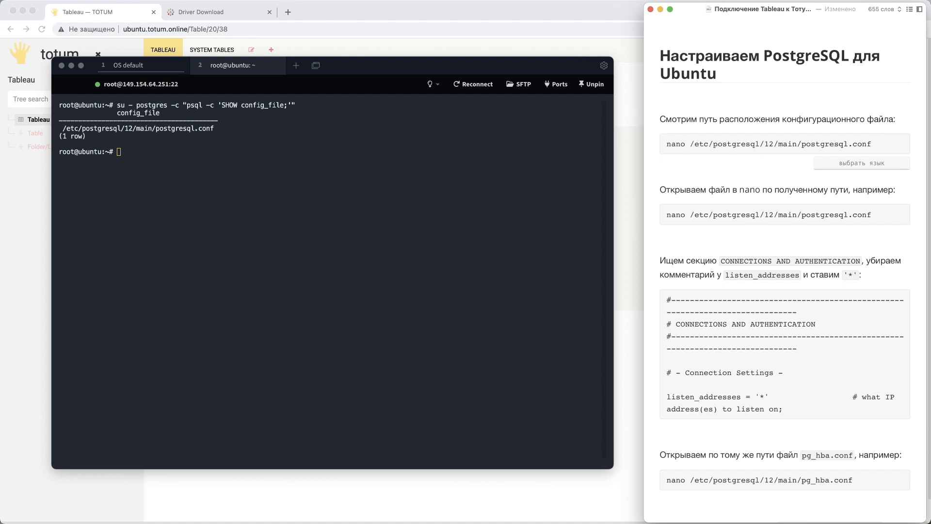
{"action": "left_click", "coordinate": [231, 197]}
{"action": "key", "text": "super+v"}
{"action": "key", "text": "Return"}
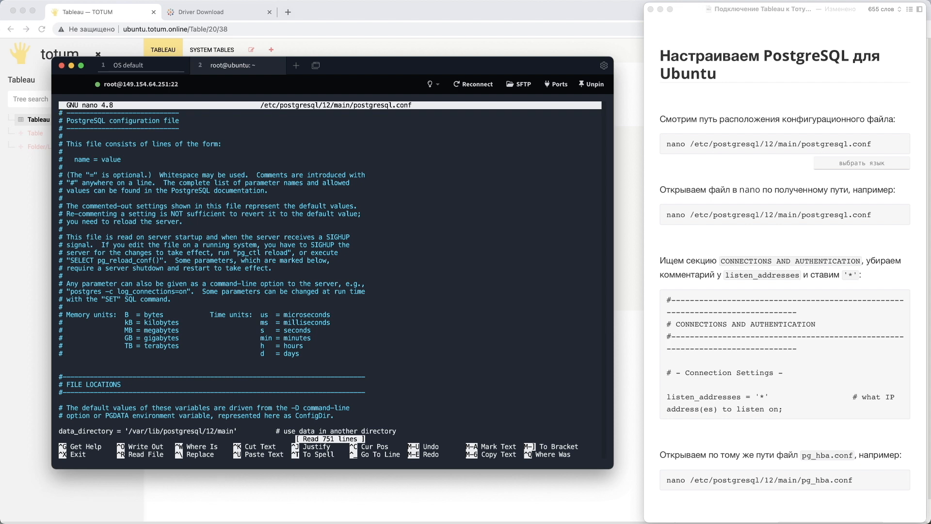
- Examine the listen_addresses setting in the CONNECTIONS AND AUTHENTICATION section of postgresql.conf
{"action": "key", "text": "Down"}
{"action": "key", "text": "Down"}
{"action": "key", "text": "Down"}
{"action": "key", "text": "Down"}
{"action": "key", "text": "Down"}
{"action": "key", "text": "Down"}
{"action": "key", "text": "Down"}
{"action": "key", "text": "Down"}
{"action": "key", "text": "Down"}
{"action": "key", "text": "Down"}
{"action": "key", "text": "Down"}
{"action": "key", "text": "Down"}
{"action": "key", "text": "Down"}
{"action": "key", "text": "Down"}
{"action": "key", "text": "Down"}
{"action": "key", "text": "Down"}
{"action": "key", "text": "Down"}
{"action": "key", "text": "Down"}
{"action": "key", "text": "Down"}
{"action": "key", "text": "Down"}
{"action": "key", "text": "Down"}
{"action": "key", "text": "Down"}
{"action": "key", "text": "Down"}
{"action": "key", "text": "Down"}
{"action": "key", "text": "Down"}
{"action": "key", "text": "Down"}
{"action": "key", "text": "Down"}
{"action": "key", "text": "Down"}
{"action": "key", "text": "Down"}
{"action": "key", "text": "Down"}
{"action": "key", "text": "Down"}
{"action": "key", "text": "Down"}
{"action": "key", "text": "Down"}
{"action": "key", "text": "Down"}
{"action": "key", "text": "Down"}
{"action": "key", "text": "Down"}
{"action": "key", "text": "Down"}
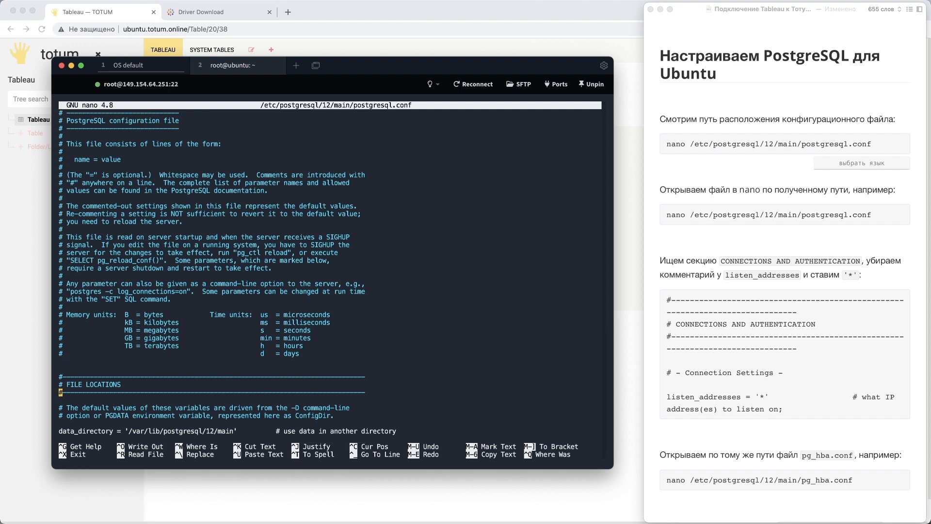
{"action": "key", "text": "Down"}
{"action": "key", "text": "Down"}
{"action": "key", "text": "Down"}
{"action": "key", "text": "Down"}
{"action": "key", "text": "Down"}
{"action": "key", "text": "Down"}
{"action": "key", "text": "Down"}
{"action": "key", "text": "Down"}
{"action": "key", "text": "Down"}
{"action": "key", "text": "Down"}
{"action": "key", "text": "Down"}
{"action": "key", "text": "Down"}
{"action": "key", "text": "Down"}
{"action": "key", "text": "Down"}
{"action": "key", "text": "Down"}
{"action": "key", "text": "Down"}
{"action": "key", "text": "Down"}
{"action": "key", "text": "Down"}
{"action": "key", "text": "Down"}
{"action": "key", "text": "Down"}
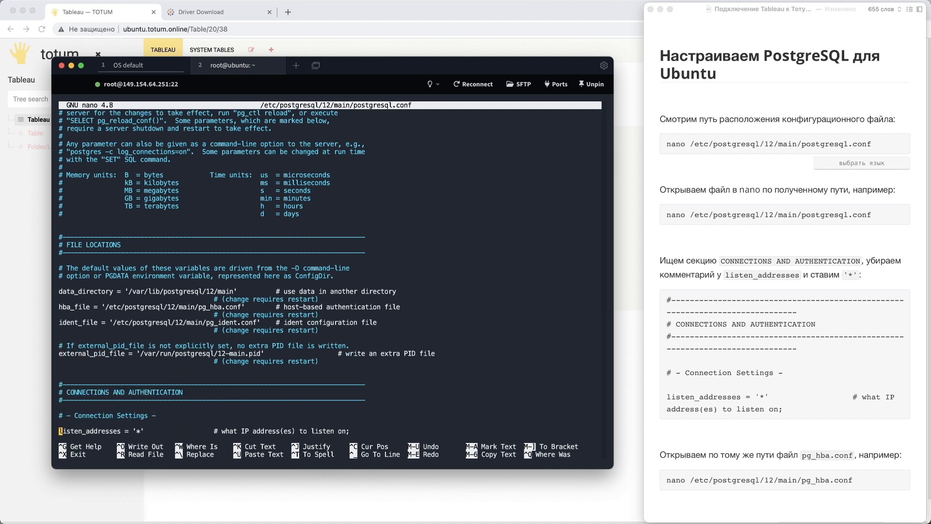
{"action": "key", "text": "Down"}
{"action": "key", "text": "Down"}
{"action": "key", "text": "Up"}
{"action": "key", "text": "Up"}
{"action": "key", "text": "Up"}
{"action": "key", "text": "Up"}
{"action": "key", "text": "Up"}
{"action": "key", "text": "Up"}
{"action": "key", "text": "Up"}
{"action": "key", "text": "Up"}
{"action": "key", "text": "Up"}
{"action": "key", "text": "Up"}
{"action": "key", "text": "Up"}
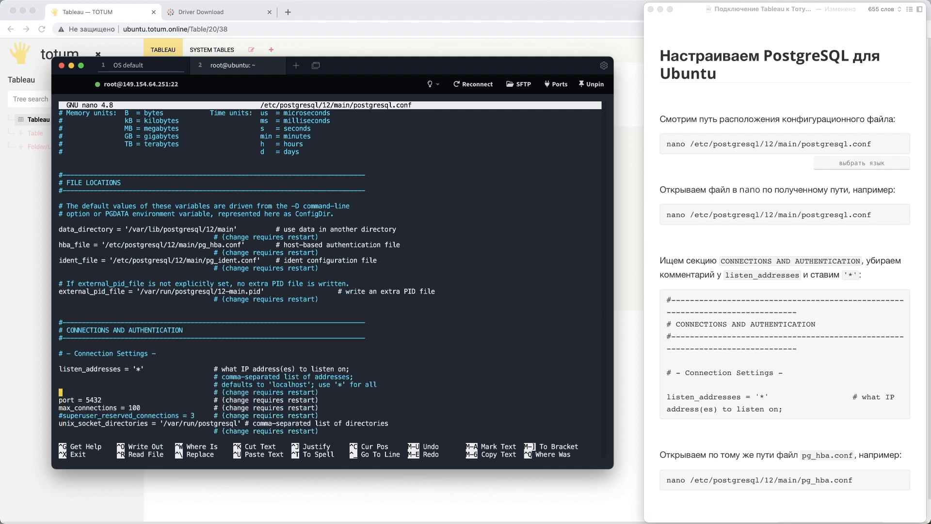
{"action": "key", "text": "Down"}
{"action": "key", "text": "Down"}
{"action": "key", "text": "Down"}
- Comment out the listen_addresses line with # and remove the comment mark again
{"action": "type", "text": "#"}
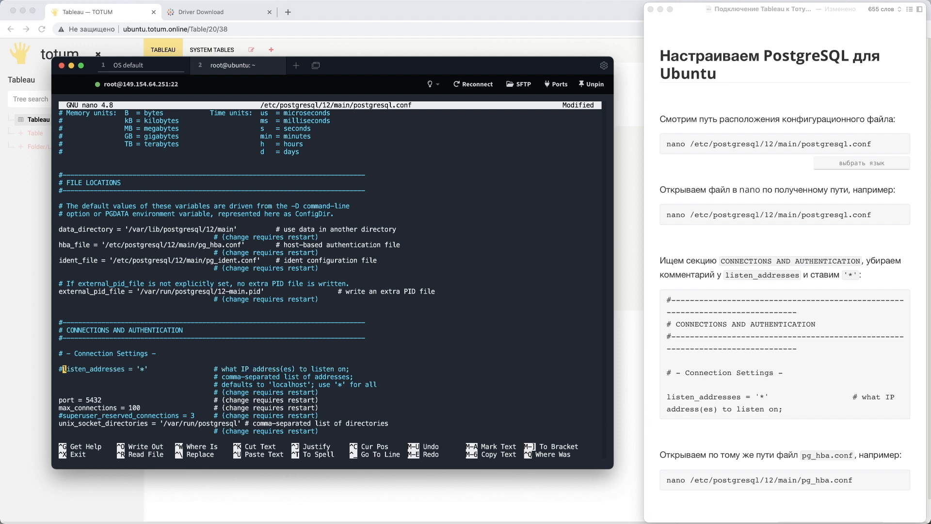
{"action": "key", "text": "Right"}
{"action": "key", "text": "Right"}
{"action": "key", "text": "Right"}
{"action": "key", "text": "Right"}
{"action": "key", "text": "Right"}
{"action": "key", "text": "Right"}
{"action": "key", "text": "Right"}
{"action": "key", "text": "Right"}
{"action": "key", "text": "Right"}
{"action": "key", "text": "Right"}
{"action": "key", "text": "Right"}
{"action": "key", "text": "Right"}
{"action": "key", "text": "Right"}
{"action": "key", "text": "Right"}
{"action": "key", "text": "Right"}
{"action": "key", "text": "Right"}
{"action": "key", "text": "Right"}
{"action": "key", "text": "Right"}
{"action": "key", "text": "Right"}
{"action": "key", "text": "Right"}
{"action": "key", "text": "Right"}
{"action": "key", "text": "Left"}
{"action": "key", "text": "Left"}
{"action": "key", "text": "Left"}
{"action": "key", "text": "Left"}
{"action": "key", "text": "Left"}
{"action": "key", "text": "Left"}
{"action": "key", "text": "Left"}
{"action": "key", "text": "Left"}
{"action": "key", "text": "Left"}
{"action": "key", "text": "Left"}
{"action": "key", "text": "Left"}
{"action": "key", "text": "Left"}
{"action": "key", "text": "Left"}
{"action": "key", "text": "Left"}
{"action": "key", "text": "Left"}
{"action": "key", "text": "Left"}
{"action": "key", "text": "Left"}
{"action": "key", "text": "Left"}
{"action": "key", "text": "Left"}
{"action": "key", "text": "Left"}
{"action": "key", "text": "Left"}
{"action": "key", "text": "BackSpace"}
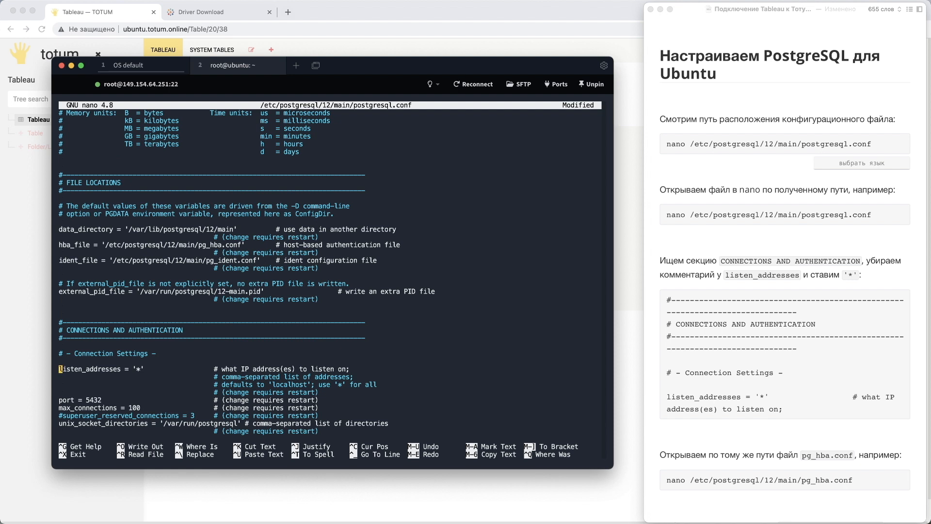
- Save postgresql.conf under its existing name and exit nano
{"action": "key", "text": "ctrl+x"}
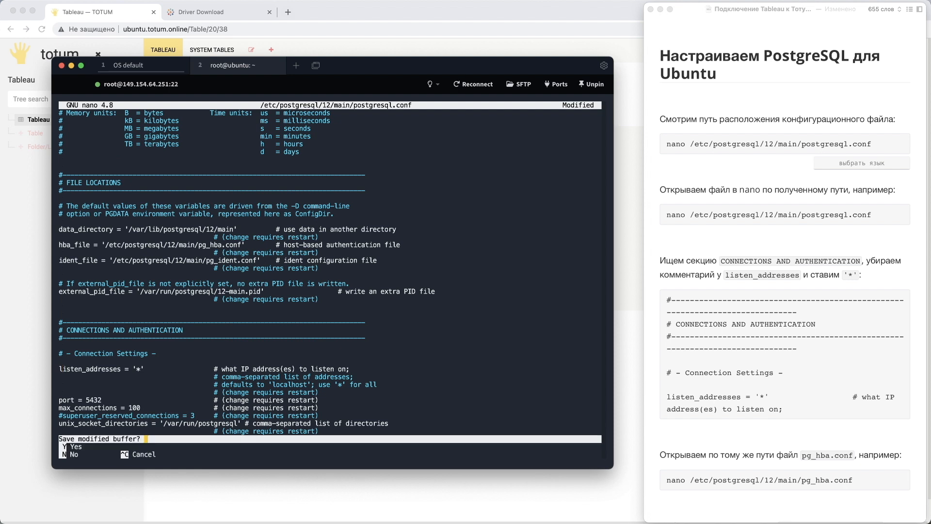
{"action": "key", "text": "y"}
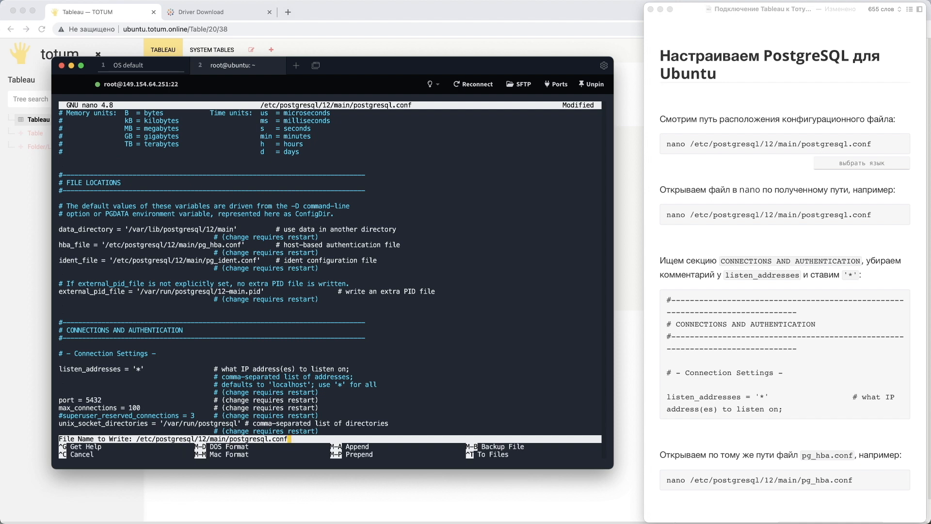
{"action": "key", "text": "Return"}
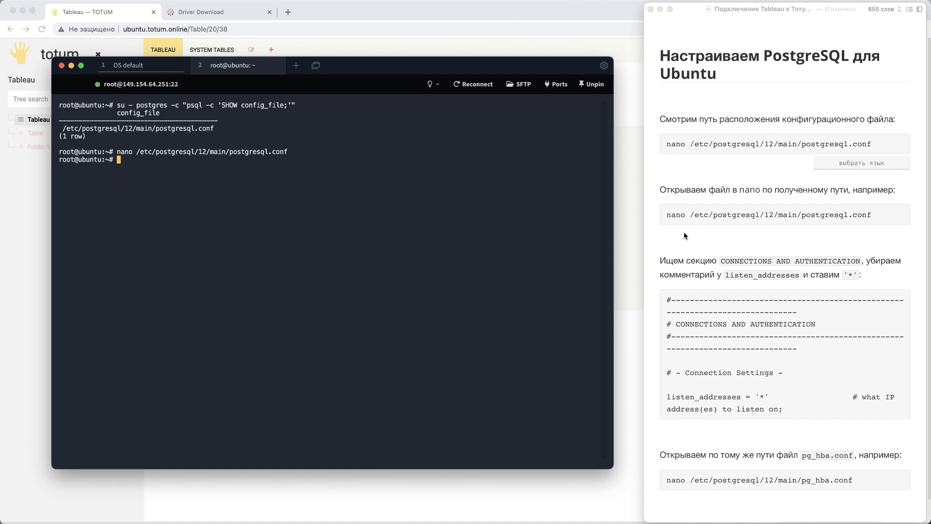
- Recall the previous nano command, replace its file name with pg_hba.conf copied from the notes, and open that file
{"action": "scroll", "coordinate": [685, 236], "scroll_direction": "down", "scroll_amount": 5}
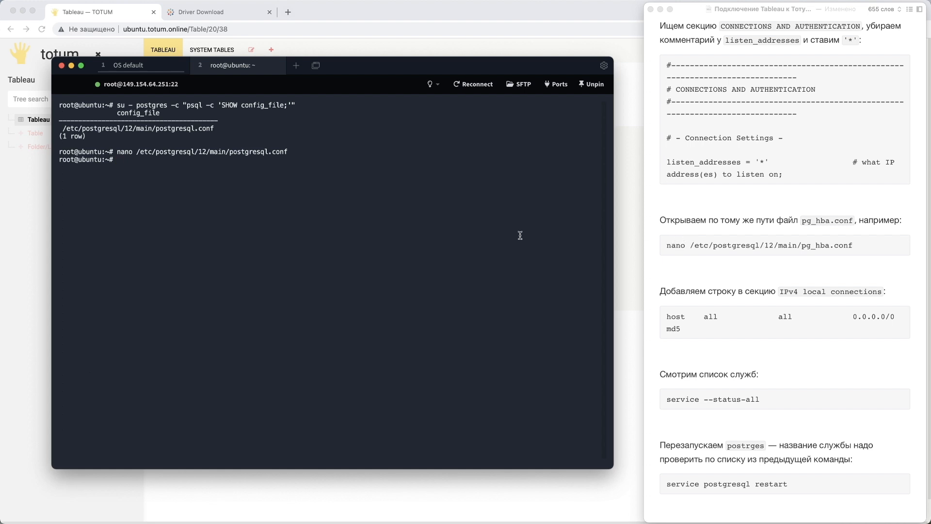
{"action": "key", "text": "Up"}
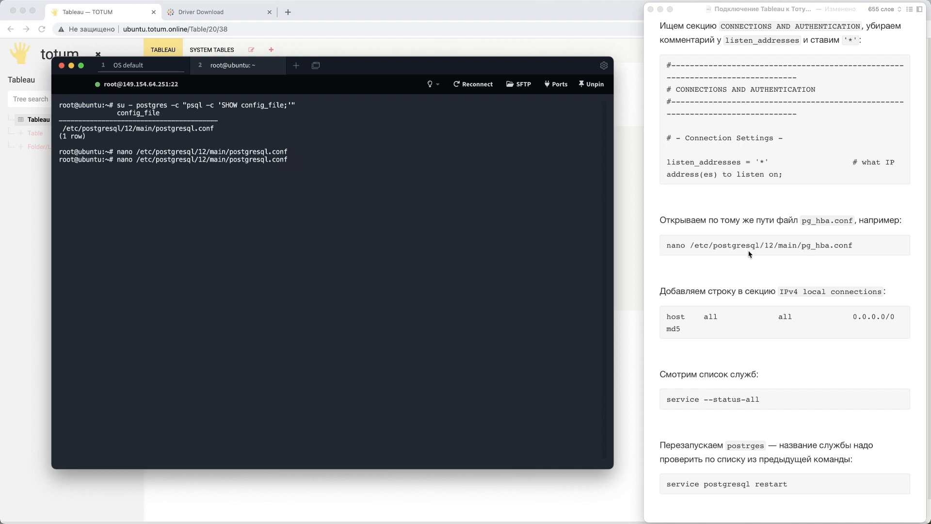
{"action": "left_click", "coordinate": [793, 249]}
{"action": "left_click_drag", "start_coordinate": [802, 248], "coordinate": [856, 247]}
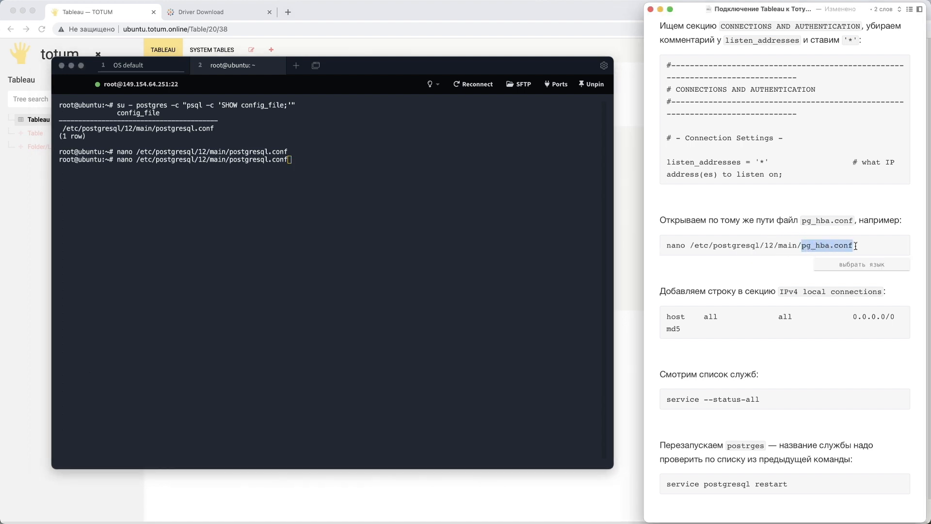
{"action": "left_click", "coordinate": [415, 233]}
{"action": "key", "text": "BackSpace"}
{"action": "key", "text": "BackSpace"}
{"action": "key", "text": "BackSpace"}
{"action": "key", "text": "BackSpace"}
{"action": "key", "text": "BackSpace"}
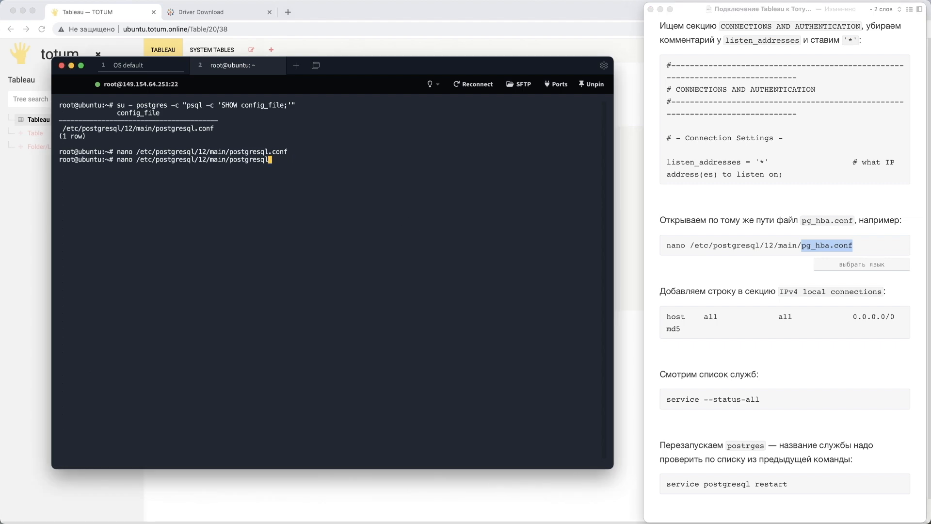
{"action": "key", "text": "BackSpace"}
{"action": "key", "text": "BackSpace"}
{"action": "key", "text": "BackSpace"}
{"action": "key", "text": "BackSpace"}
{"action": "key", "text": "BackSpace"}
{"action": "key", "text": "BackSpace"}
{"action": "key", "text": "BackSpace"}
{"action": "key", "text": "BackSpace"}
{"action": "key", "text": "BackSpace"}
{"action": "key", "text": "BackSpace"}
{"action": "key", "text": "super+v"}
{"action": "key", "text": "Return"}
- Find the 0.0.0.0/0 host line under IPv4 local connections in pg_hba.conf, comment it out with # and remove the mark again
{"action": "key", "text": "Down"}
{"action": "key", "text": "Down"}
{"action": "key", "text": "Down"}
{"action": "key", "text": "Down"}
{"action": "key", "text": "Down"}
{"action": "key", "text": "Down"}
{"action": "key", "text": "Down"}
{"action": "key", "text": "Down"}
{"action": "key", "text": "Down"}
{"action": "key", "text": "Down"}
{"action": "key", "text": "Down"}
{"action": "key", "text": "Down"}
{"action": "key", "text": "Down"}
{"action": "key", "text": "Down"}
{"action": "key", "text": "Down"}
{"action": "key", "text": "Down"}
{"action": "key", "text": "Down"}
{"action": "key", "text": "Down"}
{"action": "key", "text": "Down"}
{"action": "key", "text": "Down"}
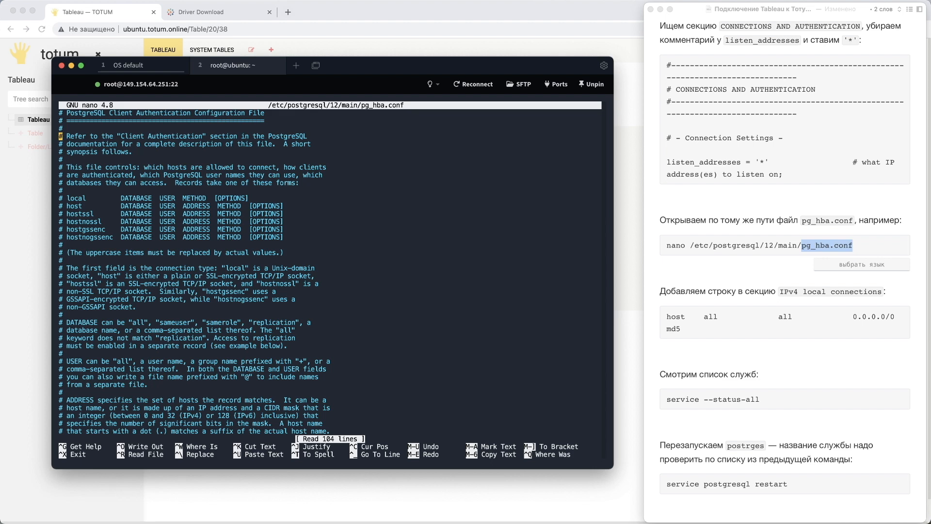
{"action": "key", "text": "Down"}
{"action": "key", "text": "Down"}
{"action": "key", "text": "Down"}
{"action": "key", "text": "Down"}
{"action": "key", "text": "Down"}
{"action": "key", "text": "Down"}
{"action": "key", "text": "Down"}
{"action": "key", "text": "Down"}
{"action": "key", "text": "Down"}
{"action": "key", "text": "Down"}
{"action": "key", "text": "Down"}
{"action": "key", "text": "Down"}
{"action": "key", "text": "Down"}
{"action": "key", "text": "Down"}
{"action": "key", "text": "Down"}
{"action": "key", "text": "Down"}
{"action": "key", "text": "Down"}
{"action": "key", "text": "Down"}
{"action": "key", "text": "Down"}
{"action": "key", "text": "Down"}
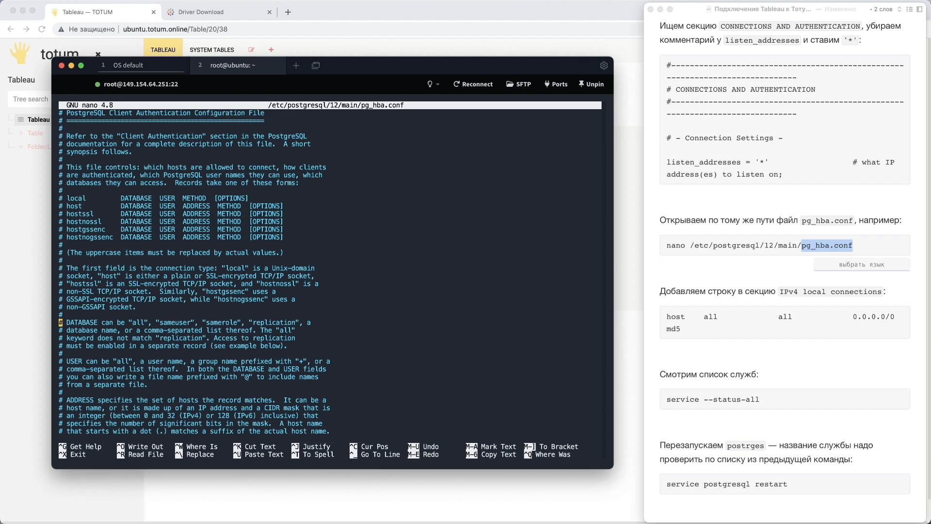
{"action": "key", "text": "Down"}
{"action": "key", "text": "Down"}
{"action": "key", "text": "Down"}
{"action": "key", "text": "Down"}
{"action": "key", "text": "Down"}
{"action": "key", "text": "Down"}
{"action": "key", "text": "Down"}
{"action": "key", "text": "Down"}
{"action": "key", "text": "Down"}
{"action": "key", "text": "Down"}
{"action": "key", "text": "Down"}
{"action": "key", "text": "Down"}
{"action": "key", "text": "Down"}
{"action": "key", "text": "Down"}
{"action": "key", "text": "Down"}
{"action": "key", "text": "Down"}
{"action": "key", "text": "Down"}
{"action": "key", "text": "Down"}
{"action": "key", "text": "Down"}
{"action": "key", "text": "Down"}
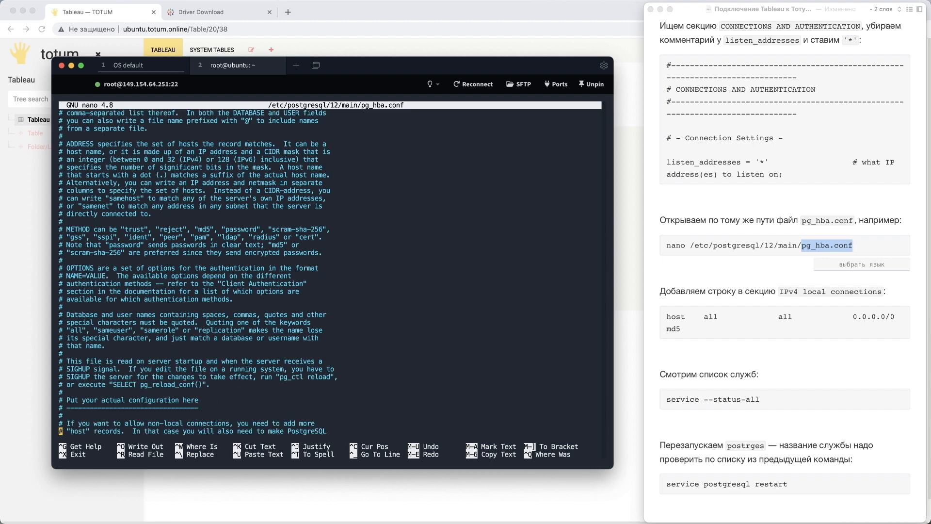
{"action": "key", "text": "Up"}
{"action": "key", "text": "Up"}
{"action": "key", "text": "Up"}
{"action": "key", "text": "Up"}
{"action": "key", "text": "Up"}
{"action": "key", "text": "Up"}
{"action": "key", "text": "Up"}
{"action": "key", "text": "Up"}
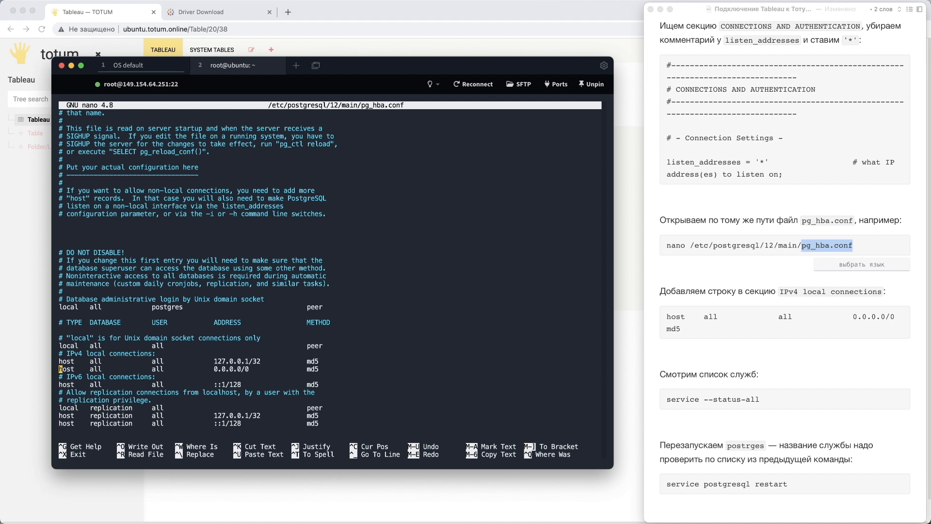
{"action": "type", "text": "#"}
{"action": "key", "text": "BackSpace"}
- Check each field of the 0.0.0.0/0 host line in pg_hba.conf against the IPv4 line given in the notes
{"action": "key", "text": "Right"}
{"action": "key", "text": "Right"}
{"action": "key", "text": "Right"}
{"action": "key", "text": "Right"}
{"action": "key", "text": "Right"}
{"action": "key", "text": "Right"}
{"action": "key", "text": "Right"}
{"action": "key", "text": "Right"}
{"action": "key", "text": "Right"}
{"action": "key", "text": "Right"}
{"action": "key", "text": "Right"}
{"action": "key", "text": "Right"}
{"action": "key", "text": "Right"}
{"action": "key", "text": "Left"}
{"action": "key", "text": "Left"}
{"action": "key", "text": "Left"}
{"action": "key", "text": "Left"}
{"action": "key", "text": "Left"}
{"action": "key", "text": "Left"}
{"action": "key", "text": "Left"}
{"action": "key", "text": "Left"}
{"action": "key", "text": "Left"}
{"action": "key", "text": "Left"}
{"action": "key", "text": "Left"}
{"action": "key", "text": "Left"}
{"action": "key", "text": "Left"}
{"action": "key", "text": "Left"}
{"action": "key", "text": "Left"}
{"action": "key", "text": "Left"}
{"action": "key", "text": "Right"}
{"action": "key", "text": "Right"}
{"action": "key", "text": "Right"}
{"action": "key", "text": "Right"}
{"action": "key", "text": "Right"}
{"action": "key", "text": "Right"}
{"action": "key", "text": "Right"}
{"action": "key", "text": "Right"}
{"action": "key", "text": "Right"}
{"action": "key", "text": "Right"}
{"action": "key", "text": "Right"}
{"action": "key", "text": "Right"}
{"action": "key", "text": "Right"}
{"action": "key", "text": "Right"}
{"action": "key", "text": "Right"}
{"action": "key", "text": "Right"}
{"action": "key", "text": "Right"}
{"action": "key", "text": "Right"}
{"action": "key", "text": "Right"}
{"action": "key", "text": "Right"}
{"action": "key", "text": "Right"}
{"action": "key", "text": "Right"}
{"action": "key", "text": "Right"}
{"action": "key", "text": "Right"}
{"action": "key", "text": "Right"}
{"action": "key", "text": "Right"}
{"action": "key", "text": "Right"}
{"action": "key", "text": "Right"}
{"action": "left_click", "coordinate": [722, 341]}
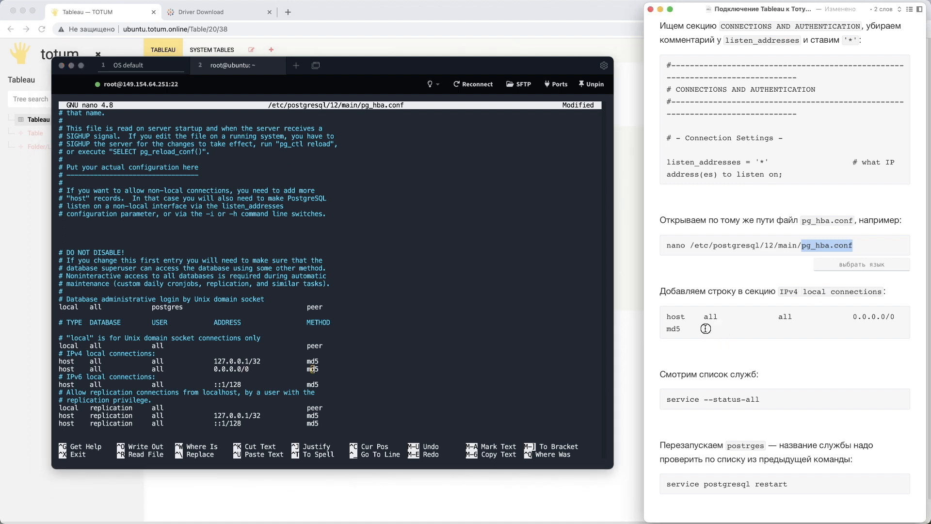
{"action": "left_click", "coordinate": [706, 328]}
{"action": "left_click", "coordinate": [373, 361]}
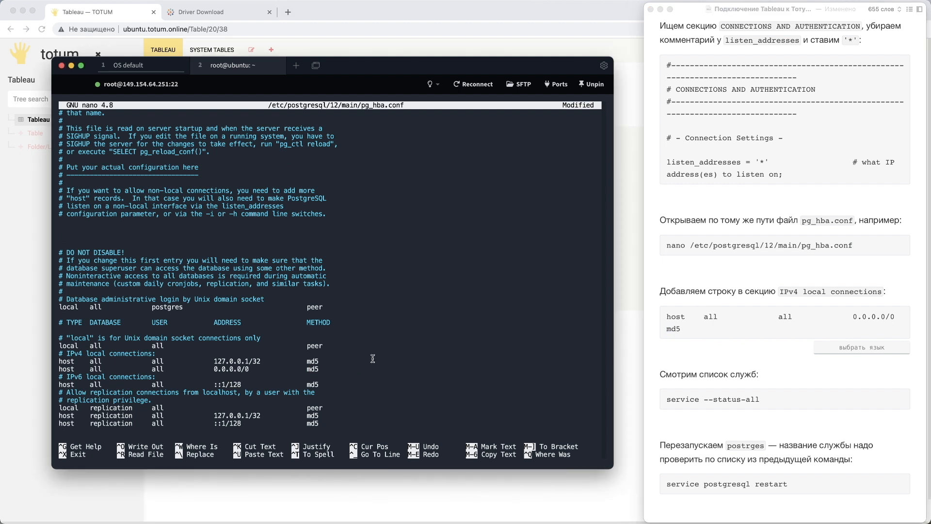
- Save pg_hba.conf under its existing name and exit nano
{"action": "key", "text": "ctrl+x"}
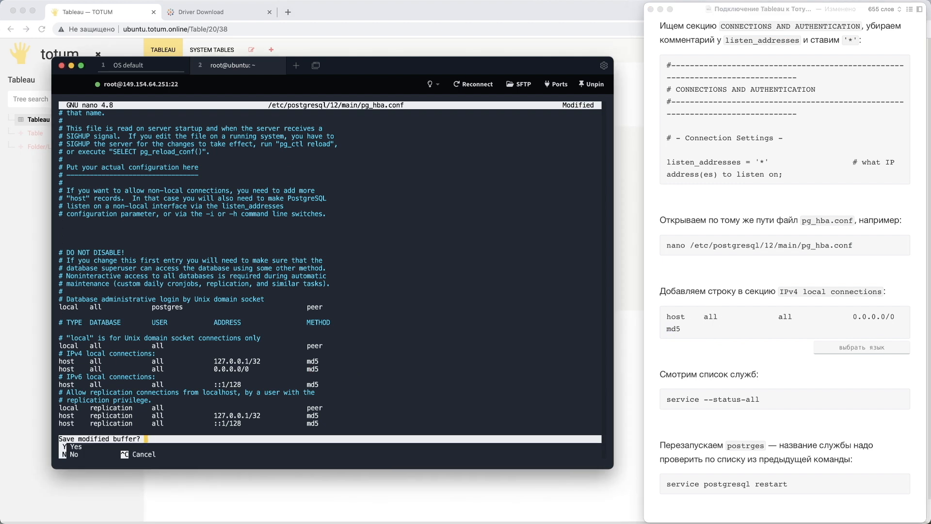
{"action": "key", "text": "y"}
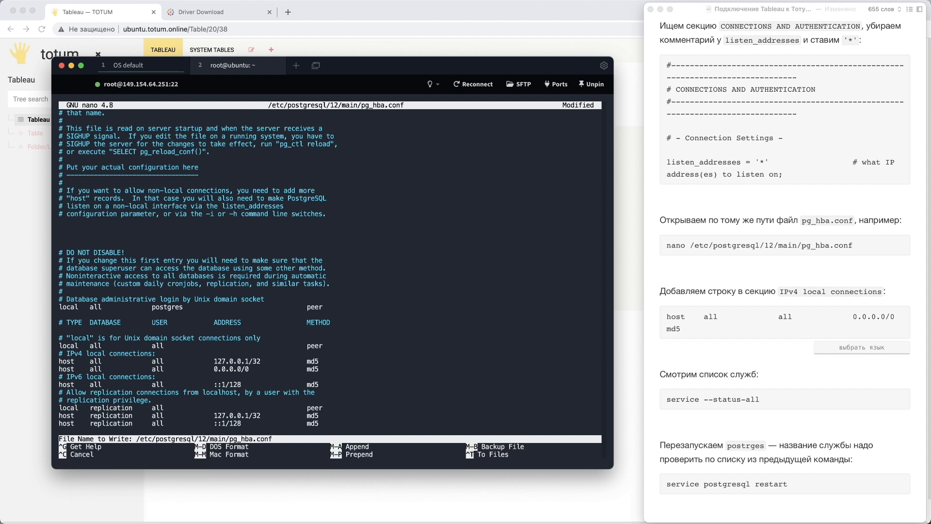
{"action": "key", "text": "Return"}
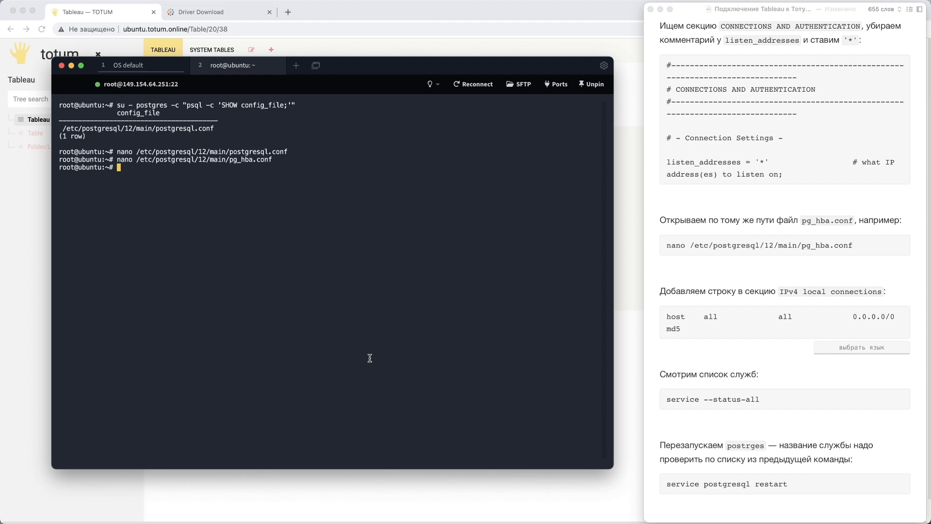
- Copy the command service --status-all from the notes and run it in the terminal to list the server's services
{"action": "left_click", "coordinate": [754, 325]}
{"action": "scroll", "coordinate": [764, 353], "scroll_direction": "down", "scroll_amount": 3}
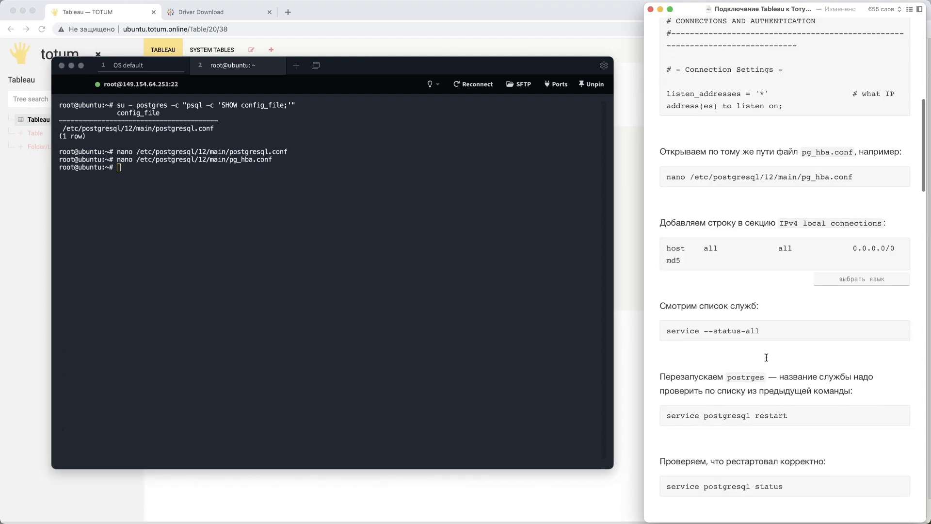
{"action": "left_click_drag", "start_coordinate": [760, 331], "coordinate": [666, 333]}
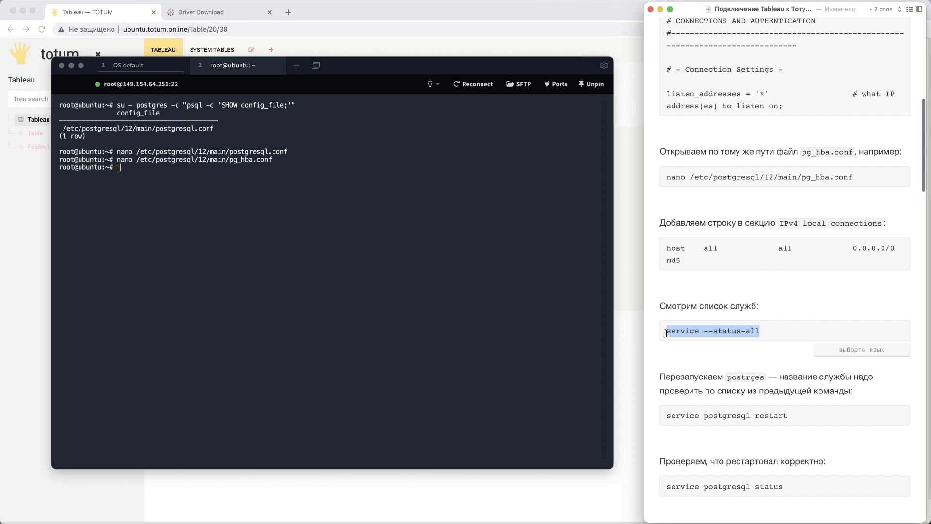
{"action": "key", "text": "ctrl+c"}
{"action": "left_click", "coordinate": [357, 261]}
{"action": "key", "text": "ctrl+v"}
{"action": "key", "text": "Return"}
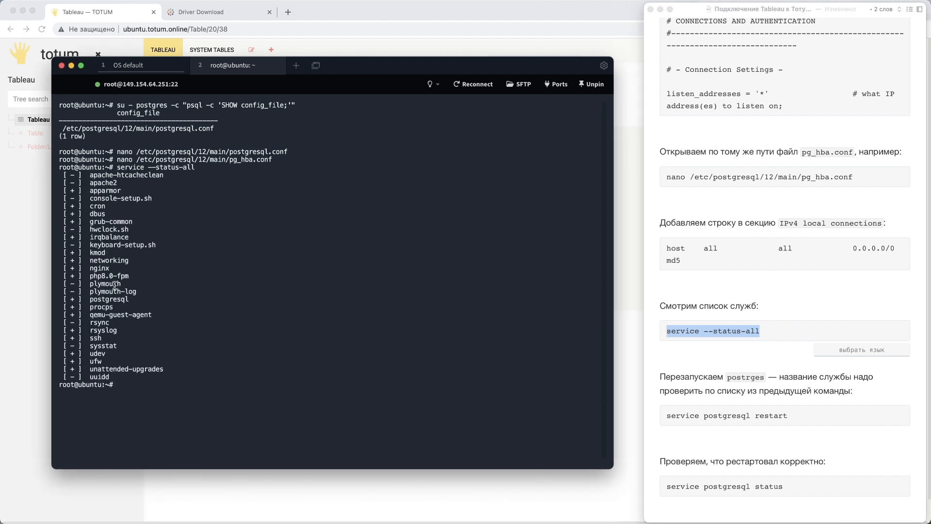
- Identify the PostgreSQL service name in the list and restart it with service postgresql restart, copied from the notes
{"action": "double_click", "coordinate": [113, 298]}
{"action": "left_click", "coordinate": [768, 415]}
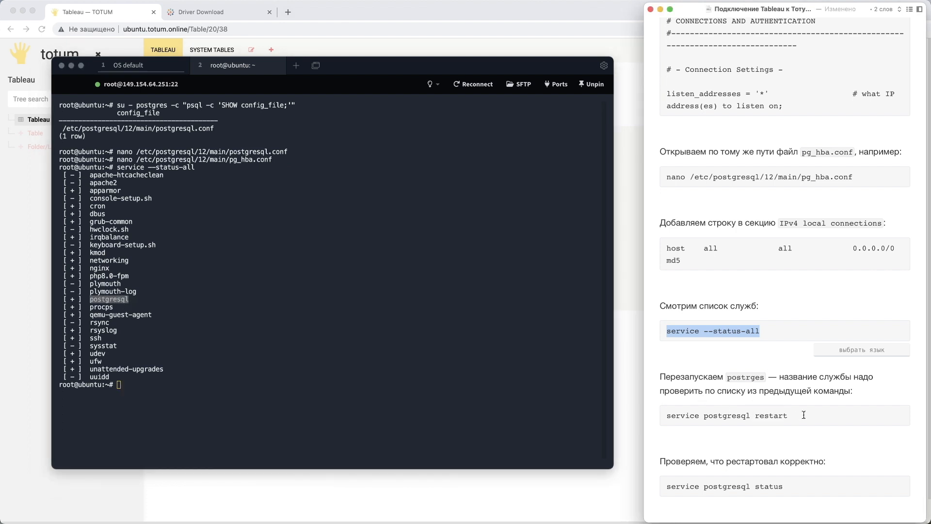
{"action": "left_click_drag", "start_coordinate": [790, 415], "coordinate": [662, 416]}
{"action": "key", "text": "super+c"}
{"action": "left_click", "coordinate": [422, 370]}
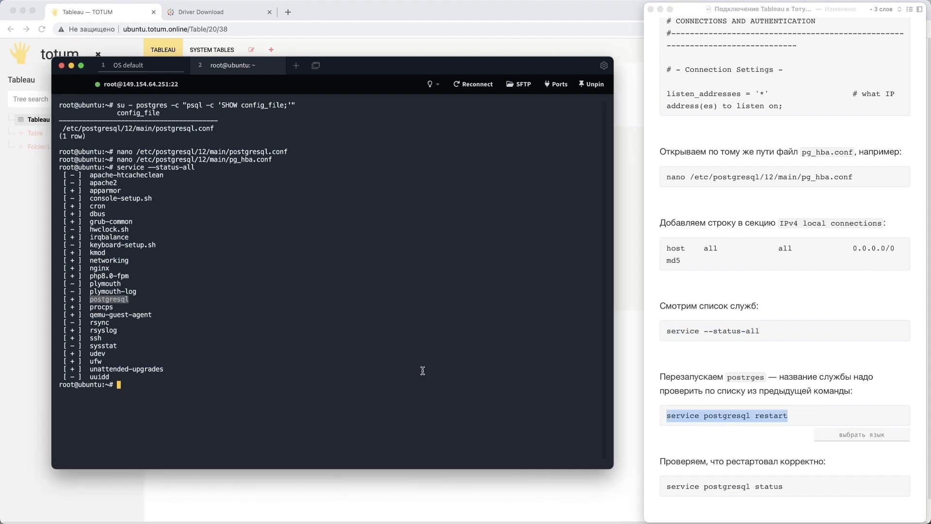
{"action": "key", "text": "super+v"}
{"action": "key", "text": "Return"}
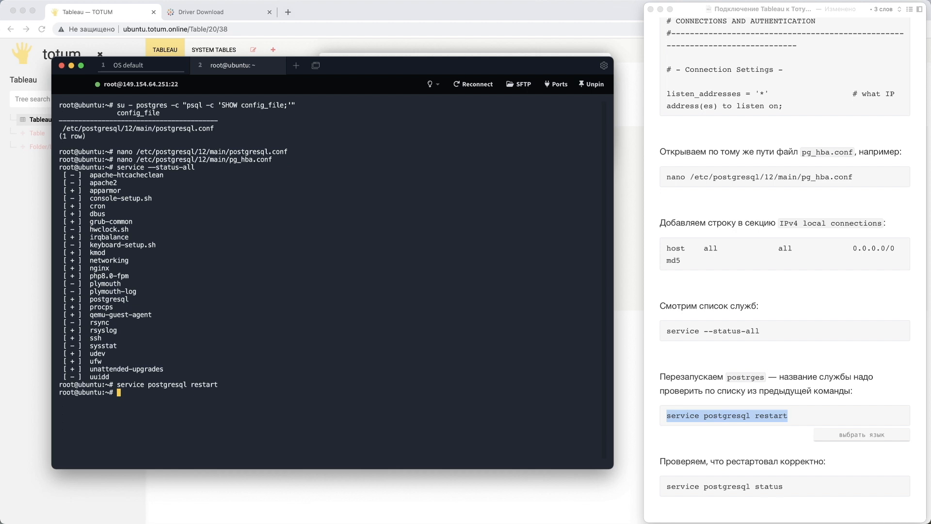
- Check the restarted service by running service postgresql status, copied from the notes
{"action": "scroll", "coordinate": [777, 346], "scroll_direction": "down", "scroll_amount": 2}
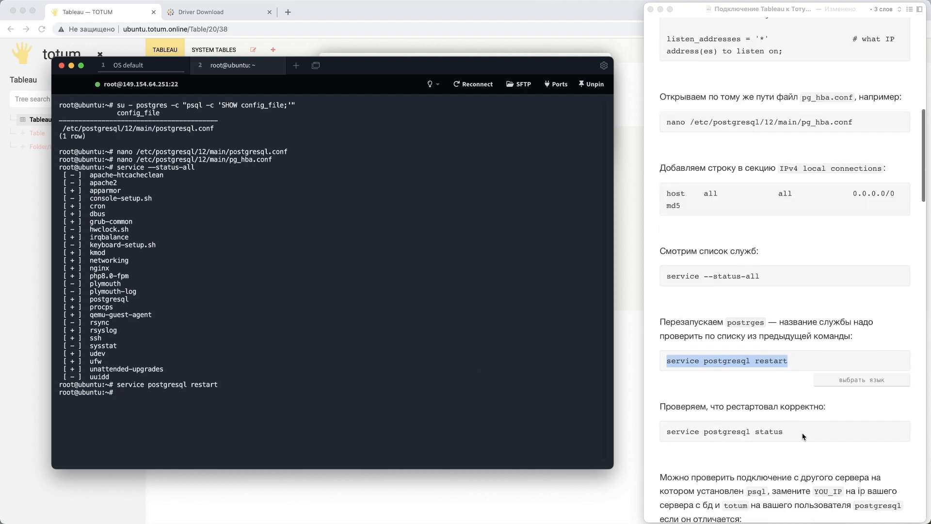
{"action": "left_click", "coordinate": [713, 434]}
{"action": "left_click_drag", "start_coordinate": [802, 435], "coordinate": [681, 434]}
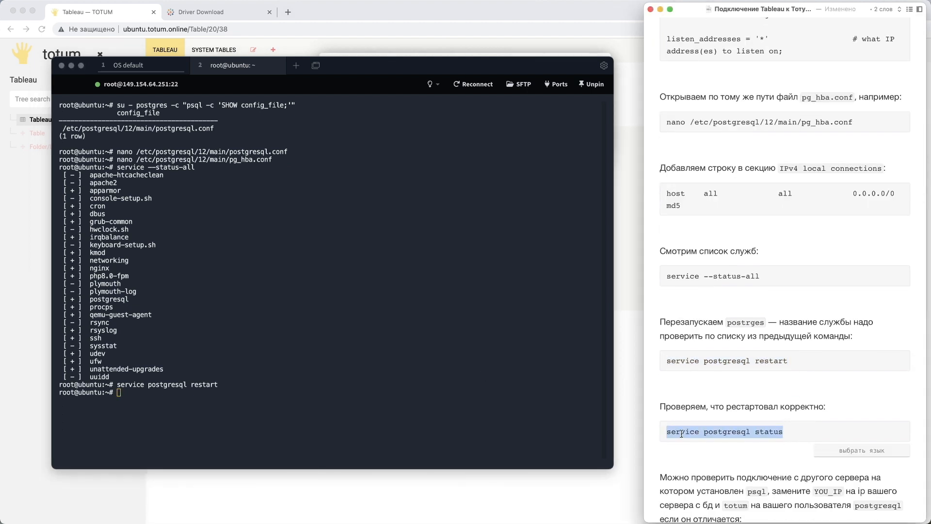
{"action": "key", "text": "super+c"}
{"action": "left_click", "coordinate": [385, 348]}
{"action": "key", "text": "super+v"}
{"action": "key", "text": "Return"}
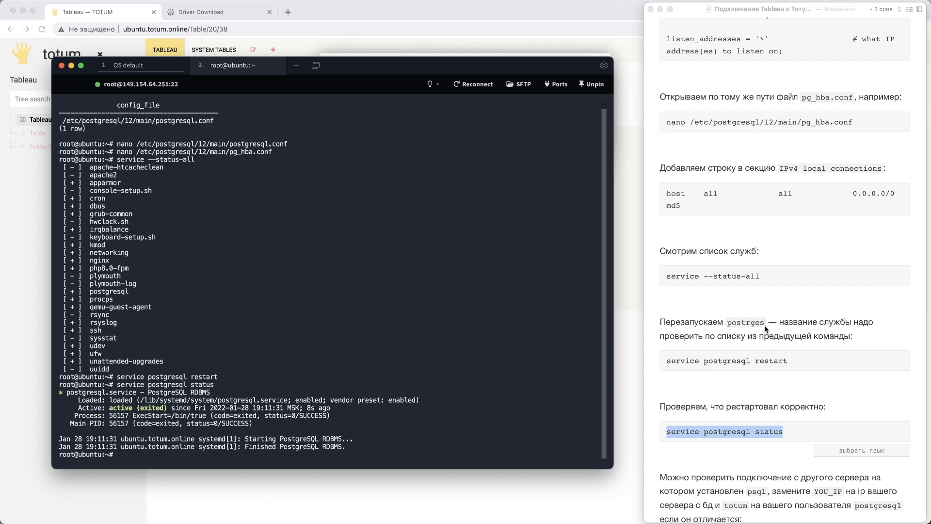
- Find the psql connection test in the notes and open the other server's ISPmanager shell client in a new browser tab
{"action": "scroll", "coordinate": [765, 330], "scroll_direction": "down", "scroll_amount": 5}
{"action": "scroll", "coordinate": [766, 330], "scroll_direction": "down", "scroll_amount": 2}
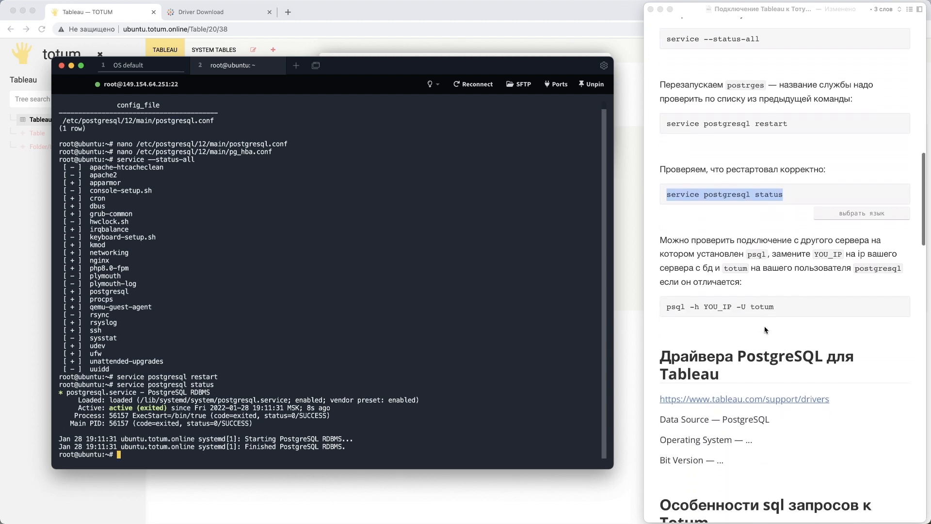
{"action": "left_click", "coordinate": [785, 305]}
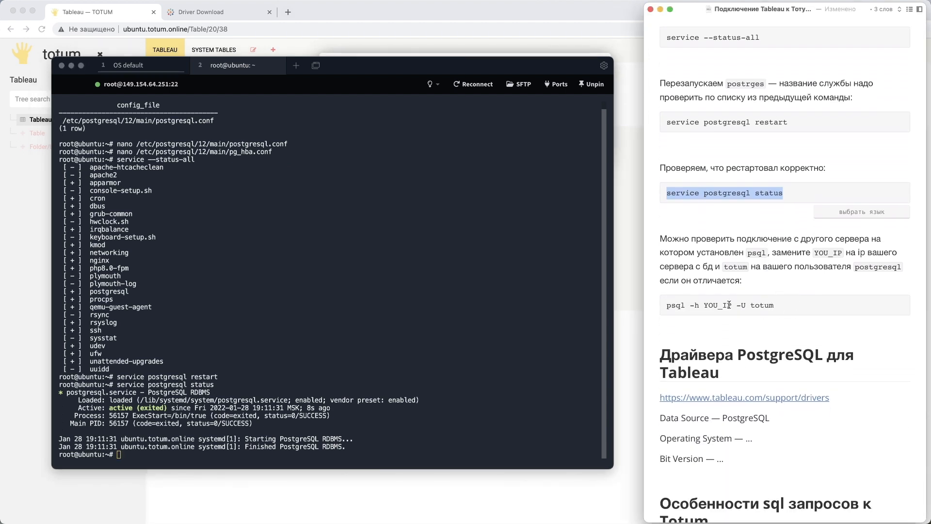
{"action": "left_click", "coordinate": [288, 12]}
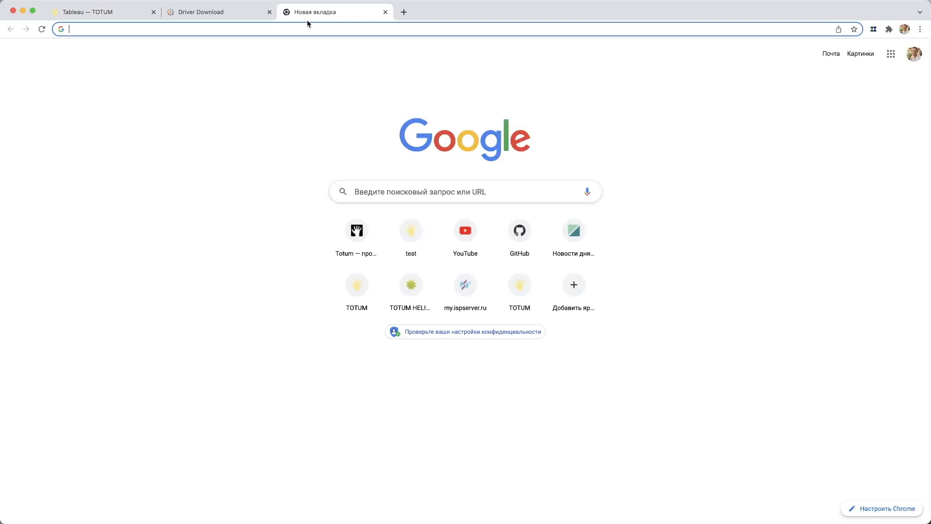
{"action": "key", "text": "cmd+v"}
{"action": "key", "text": "Return"}
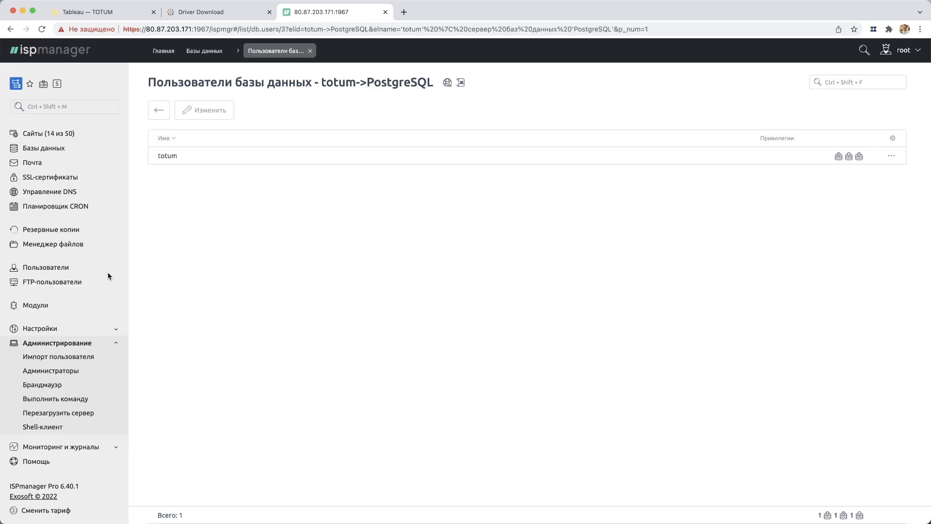
{"action": "left_click", "coordinate": [43, 427]}
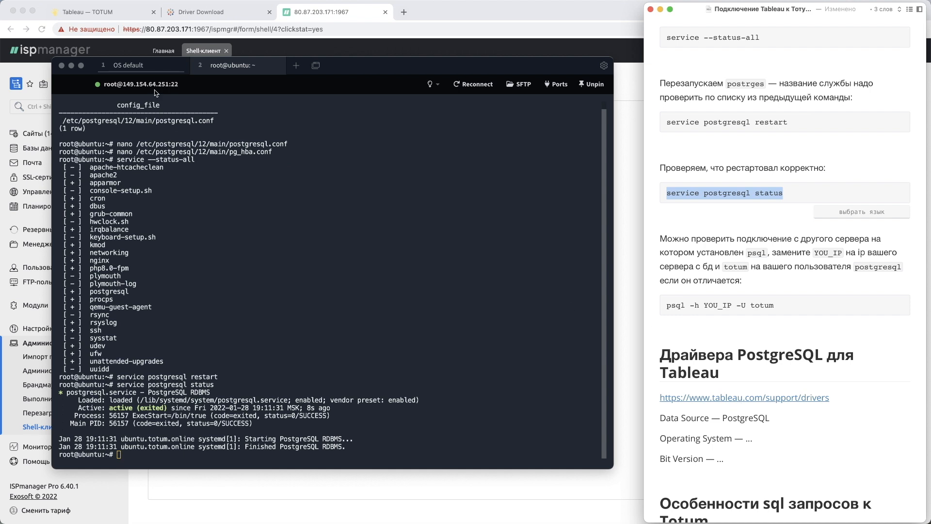
- Replace YOU_IP with 149.154.64.251 in the notes' psql command and run psql -h 149.154.64.251 -U totum in the shell client
{"action": "double_click", "coordinate": [709, 305]}
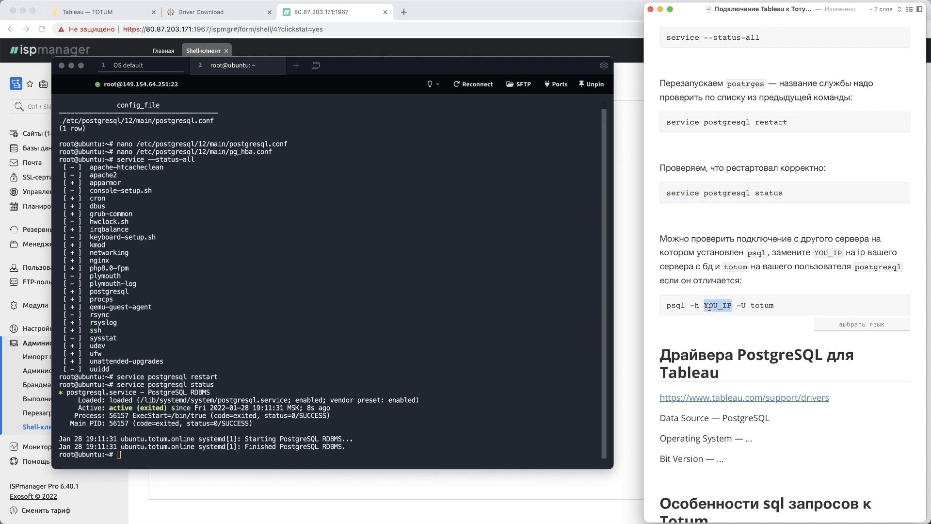
{"action": "type", "text": "14"}
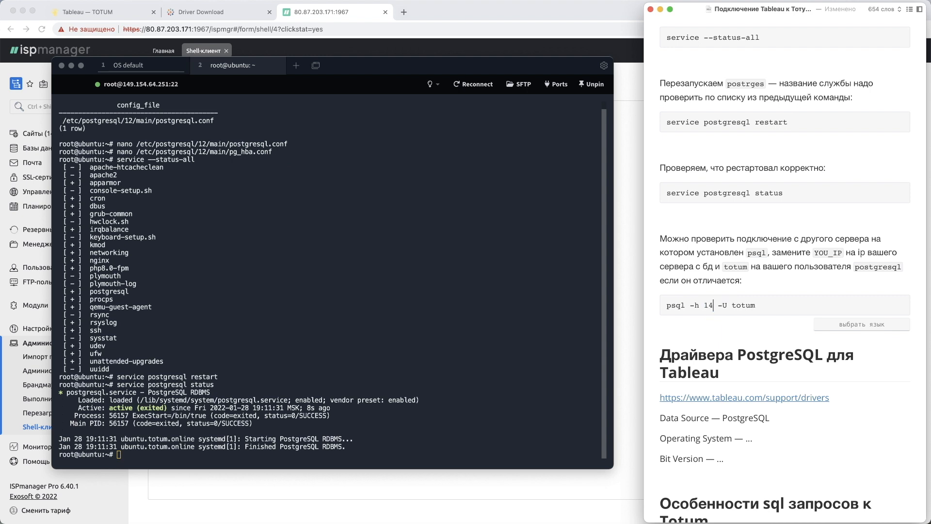
{"action": "type", "text": "9.154.64.251"}
{"action": "left_click_drag", "start_coordinate": [812, 306], "coordinate": [666, 305]}
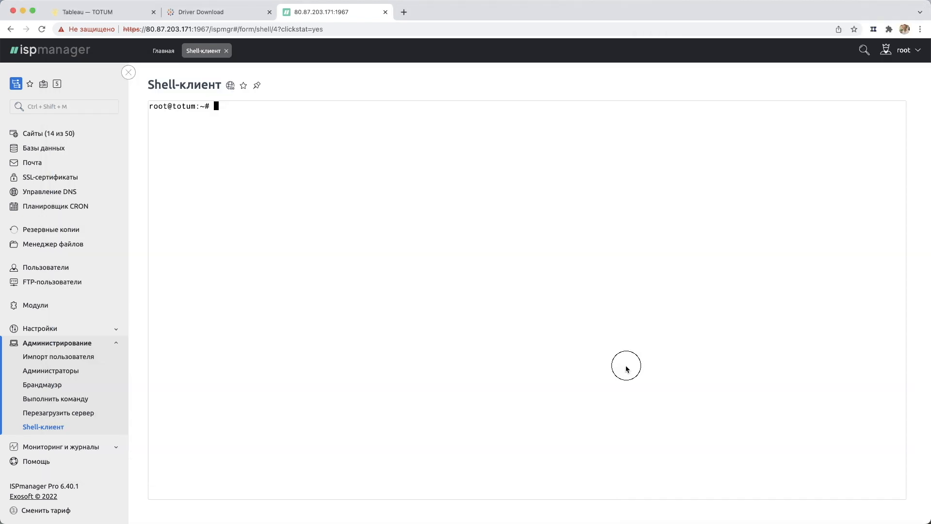
{"action": "left_click", "coordinate": [626, 367]}
{"action": "key", "text": "super+v"}
{"action": "key", "text": "Return"}
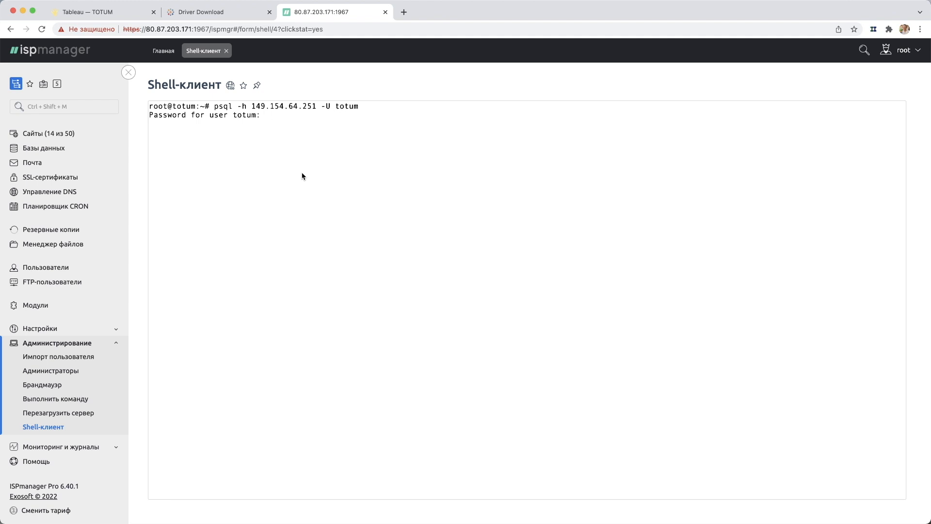
- Cancel the psql password prompt and close the ISPmanager tab, confirming that the site may be closed
{"action": "key", "text": "ctrl+c"}
{"action": "left_click", "coordinate": [385, 12]}
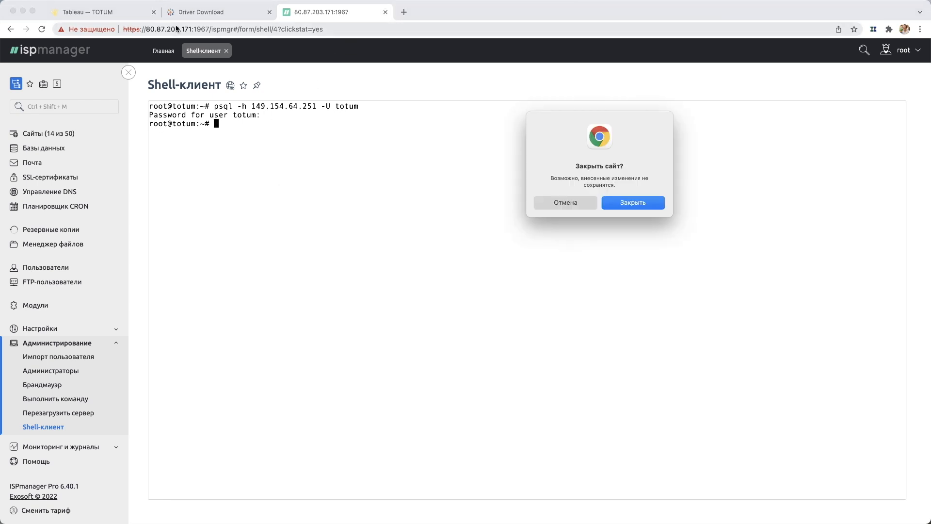
{"action": "left_click", "coordinate": [640, 206]}
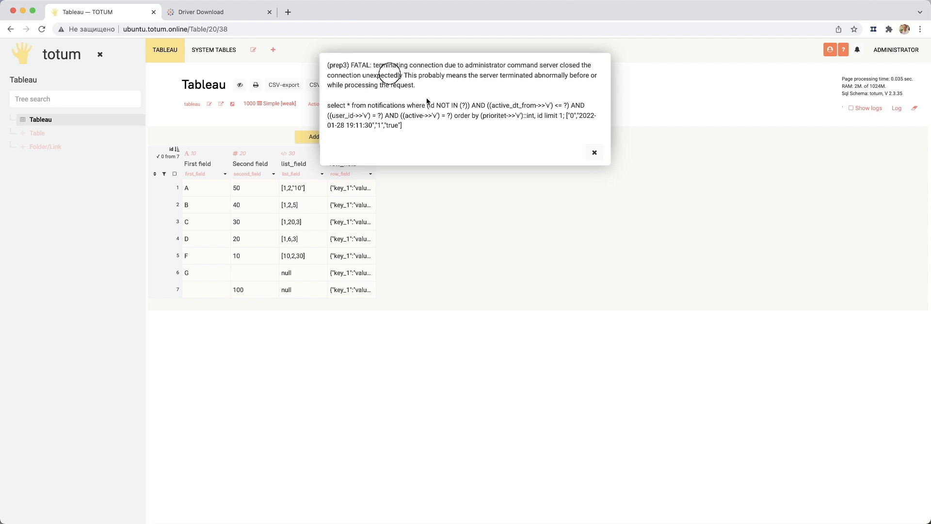
- Dismiss the database connection error in Totum and reload the Tableau table page
{"action": "left_click", "coordinate": [595, 152]}
{"action": "left_click", "coordinate": [593, 132]}
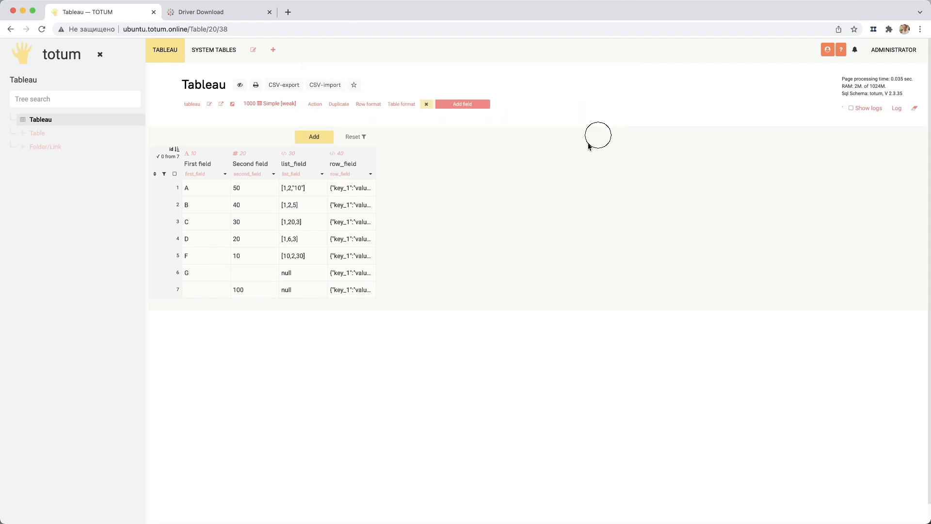
{"action": "left_click", "coordinate": [42, 29]}
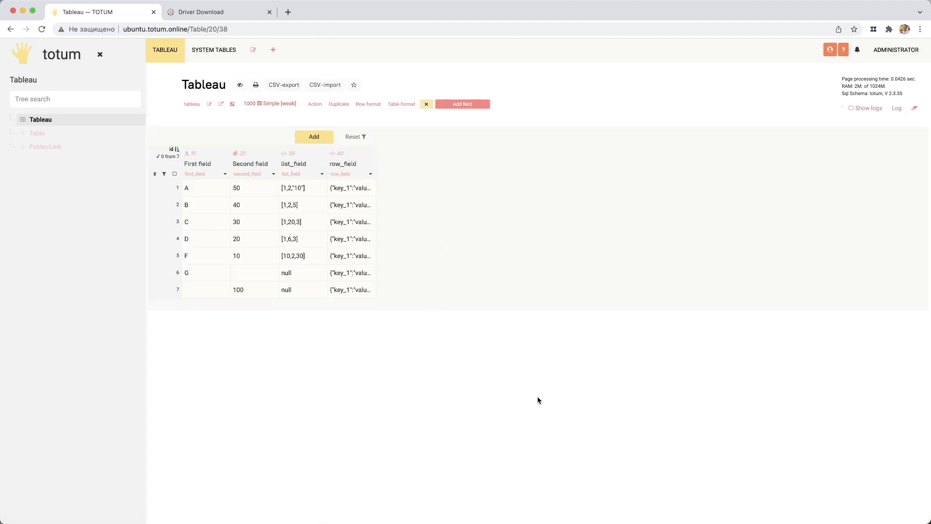
- Switch to the Tableau Driver Download page and set the operating system to Mac for the PostgreSQL driver
{"action": "left_click", "coordinate": [204, 13]}
{"action": "left_click", "coordinate": [186, 29]}
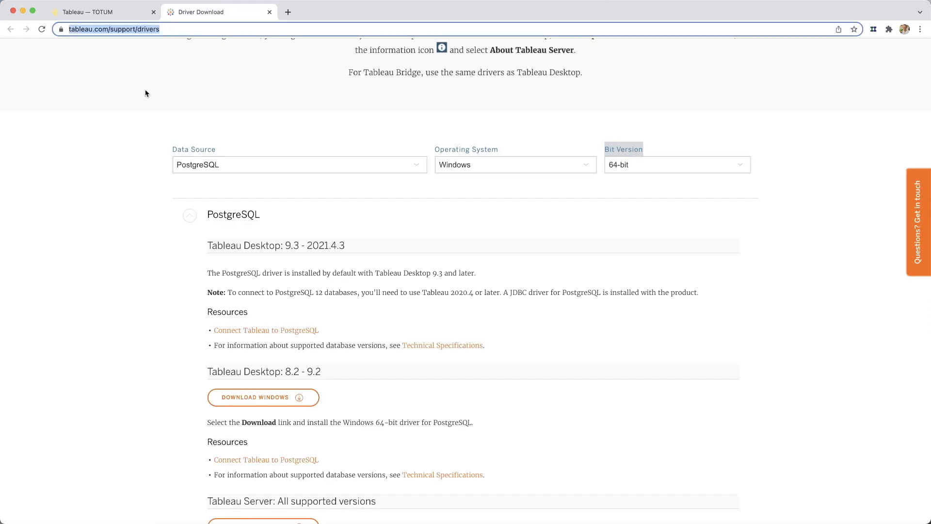
{"action": "left_click", "coordinate": [95, 136]}
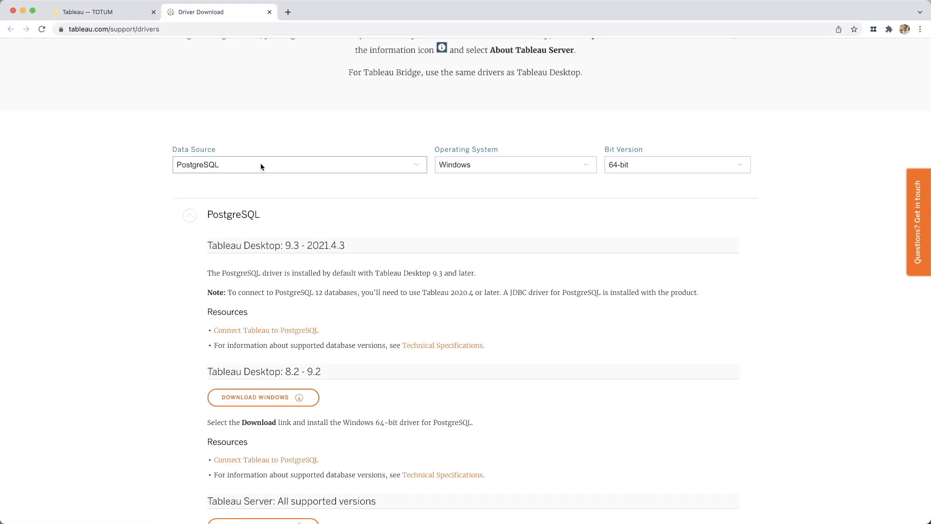
{"action": "left_click", "coordinate": [552, 168]}
{"action": "left_click", "coordinate": [515, 179]}
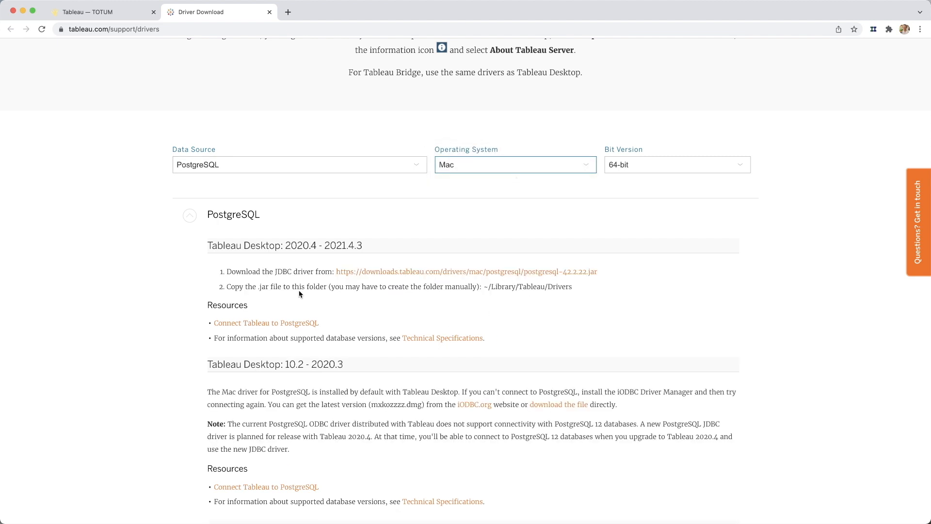
- Examine the Mac JDBC driver download link and installation folder instructions for Tableau Desktop 2020.4 - 2021.4.3
{"action": "left_click_drag", "start_coordinate": [223, 246], "coordinate": [617, 291]}
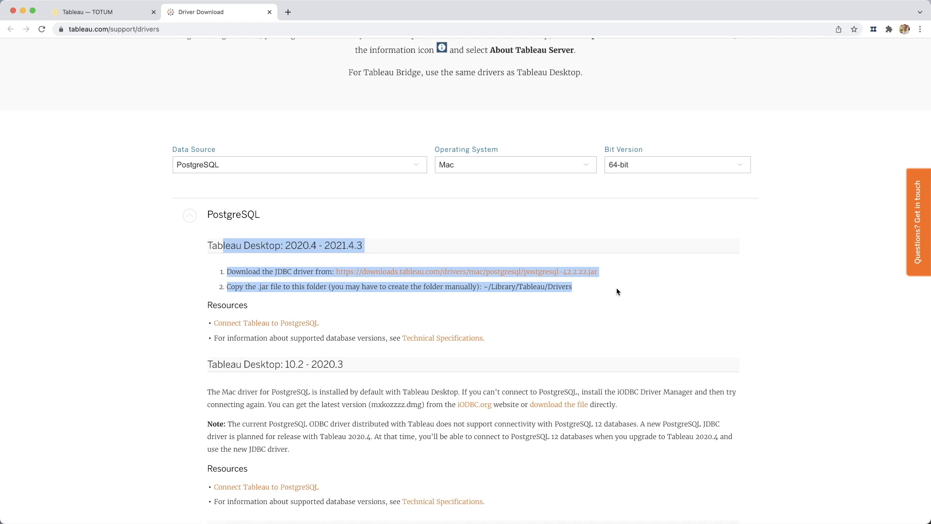
{"action": "left_click", "coordinate": [617, 291]}
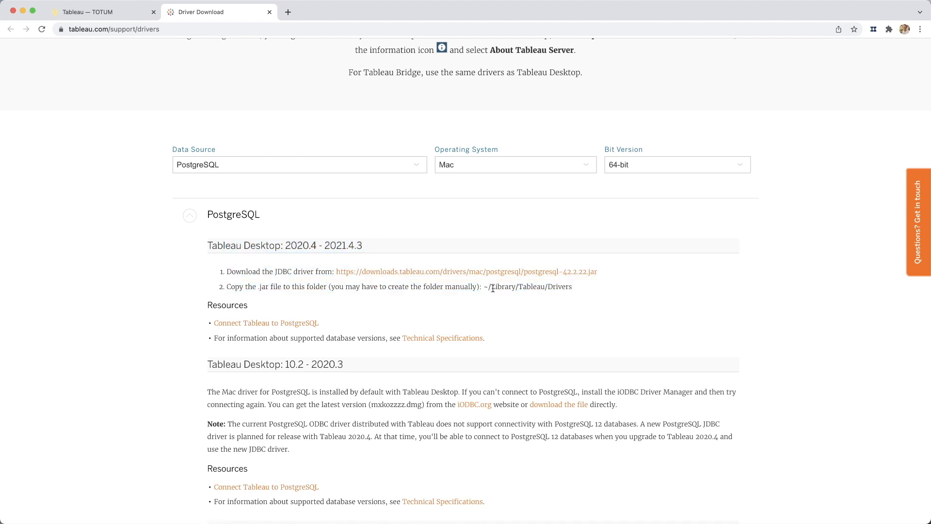
{"action": "left_click_drag", "start_coordinate": [490, 288], "coordinate": [557, 287]}
{"action": "left_click", "coordinate": [558, 287]}
- Set the operating system to Windows, read the PostgreSQL driver notes and close the Driver Download page
{"action": "left_click", "coordinate": [543, 154]}
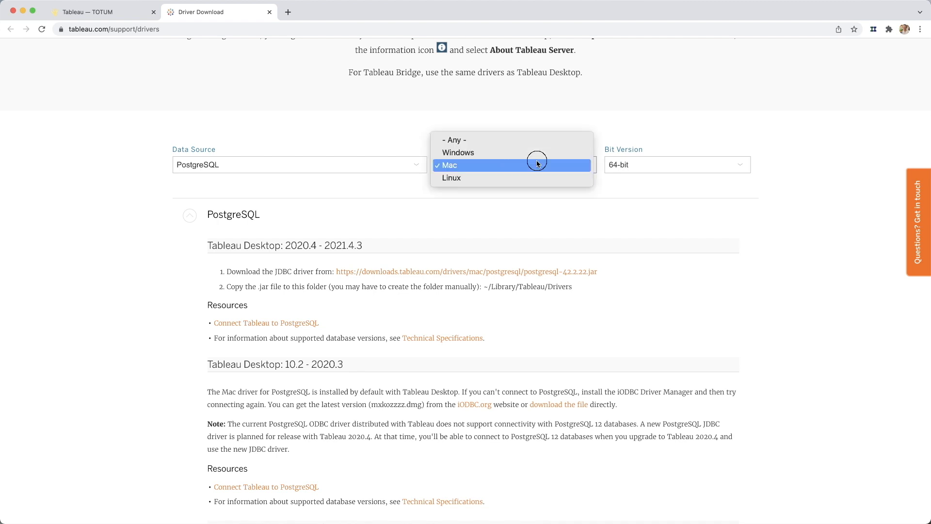
{"action": "left_click", "coordinate": [485, 150]}
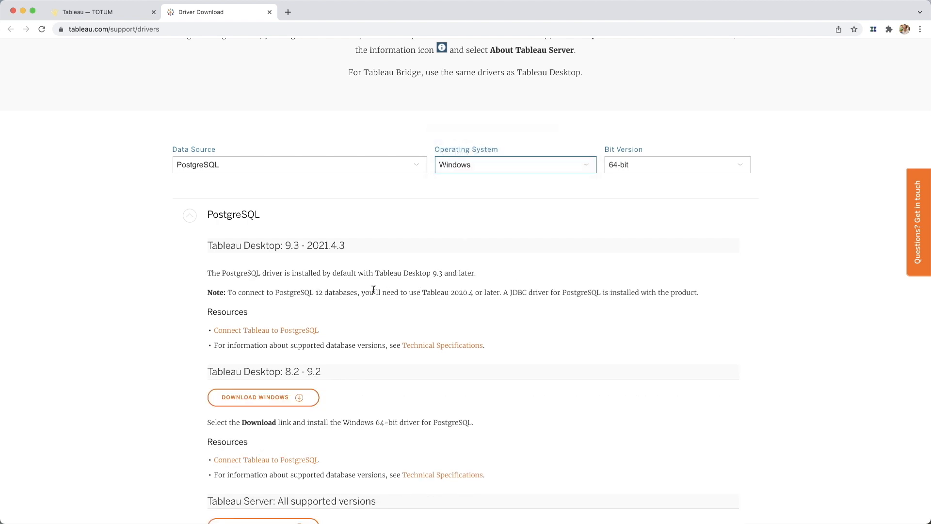
{"action": "left_click_drag", "start_coordinate": [348, 292], "coordinate": [573, 303]}
{"action": "left_click", "coordinate": [570, 304]}
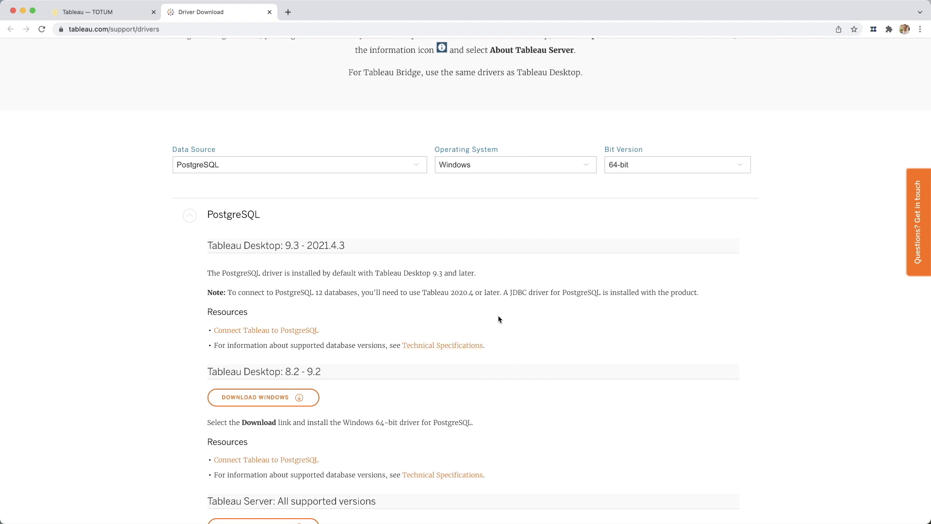
{"action": "left_click", "coordinate": [269, 12]}
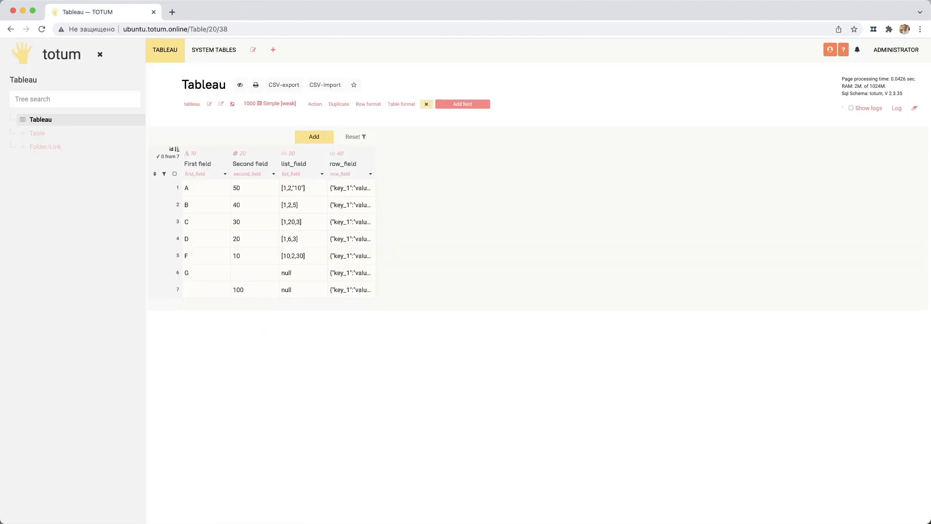
- Switch to Tableau, widen its window and open a new PostgreSQL server connection
{"action": "key", "text": "F4"}
{"action": "left_click", "coordinate": [589, 433]}
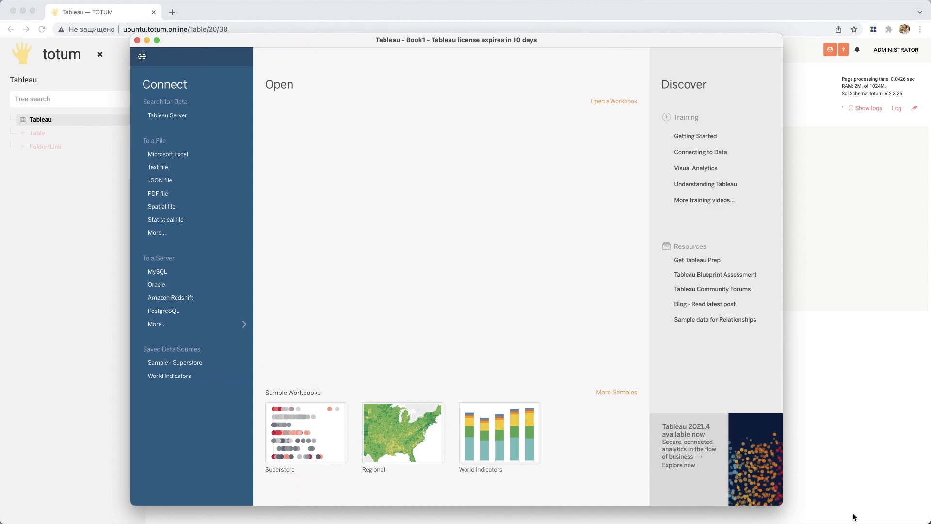
{"action": "left_click_drag", "start_coordinate": [784, 505], "coordinate": [878, 507]}
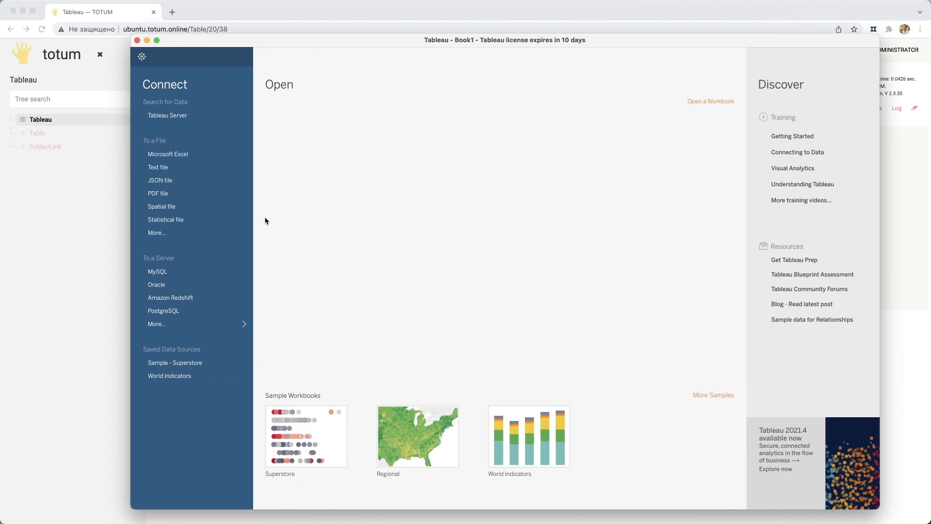
{"action": "left_click", "coordinate": [165, 325]}
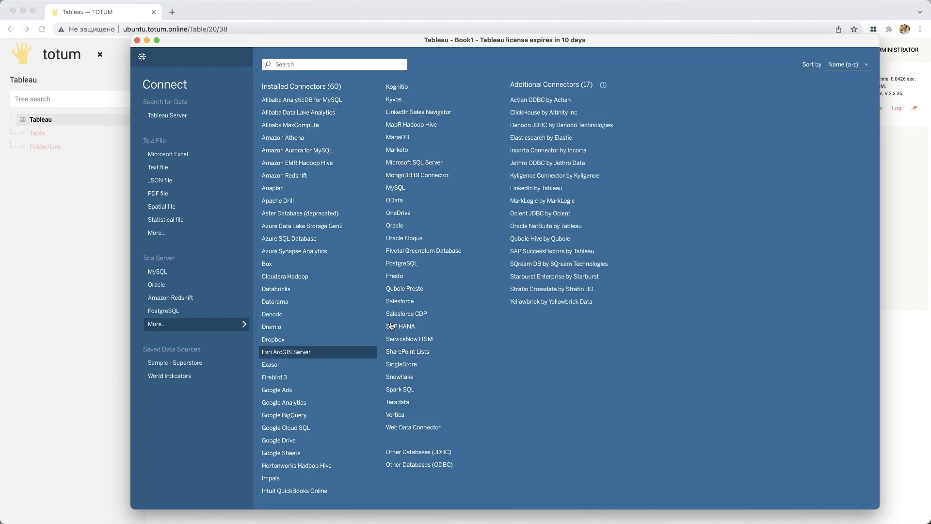
{"action": "left_click", "coordinate": [179, 312]}
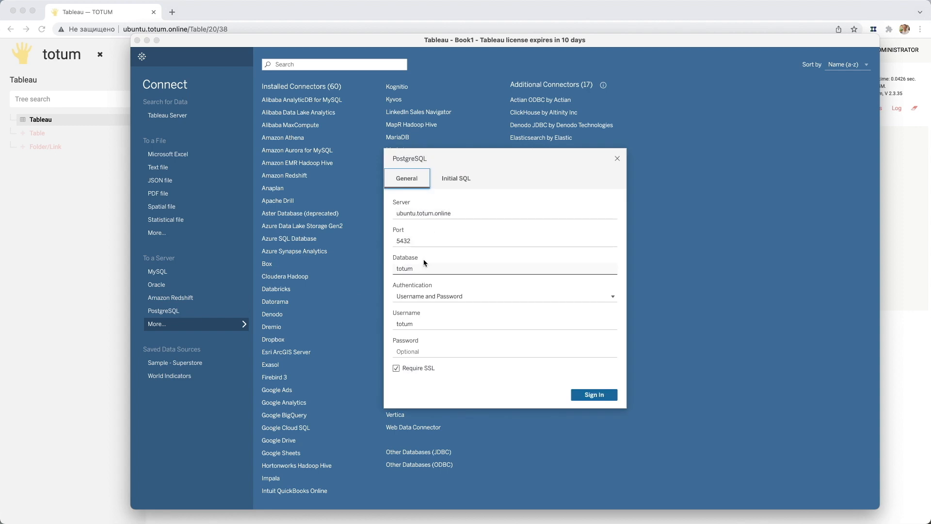
- Check the server, database and username fields, enter the database password and sign in to the totum database on ubuntu.totum.online
{"action": "left_click", "coordinate": [458, 211]}
{"action": "triple_click", "coordinate": [459, 211]}
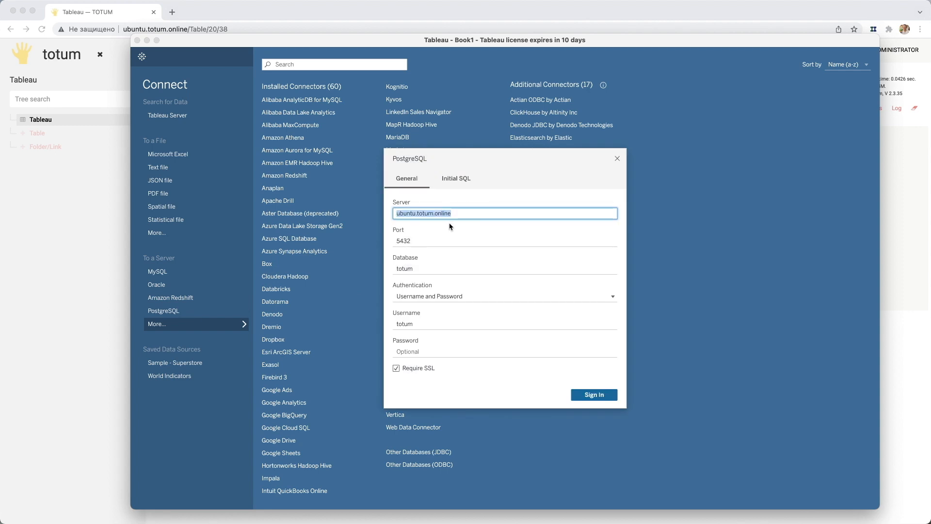
{"action": "left_click", "coordinate": [426, 267]}
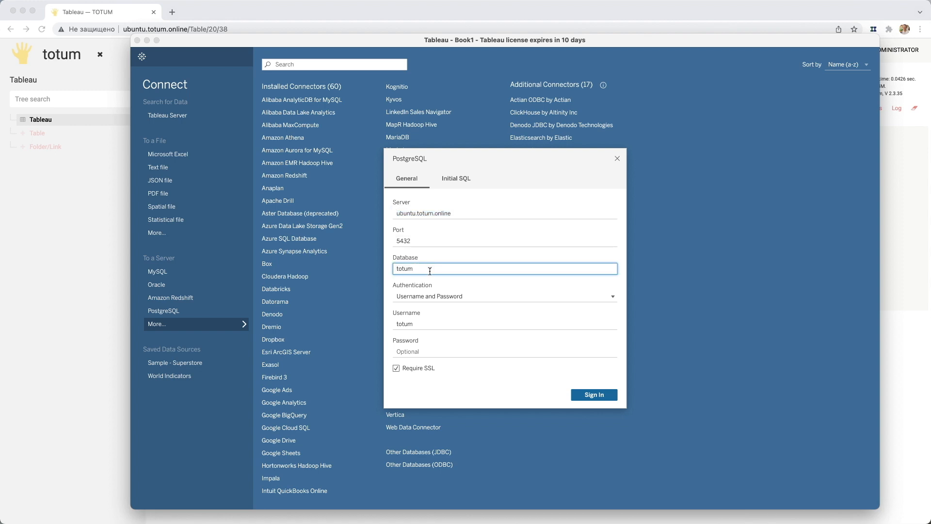
{"action": "left_click", "coordinate": [427, 324]}
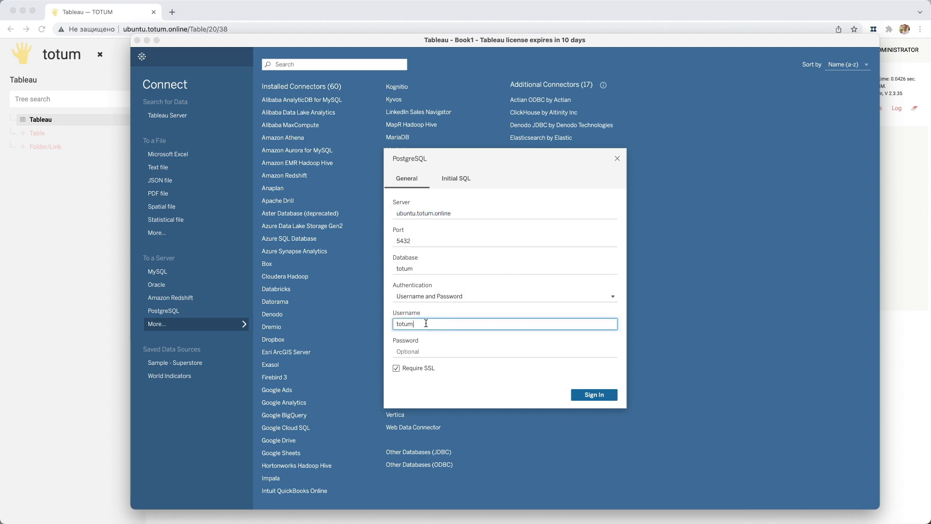
{"action": "left_click", "coordinate": [420, 352]}
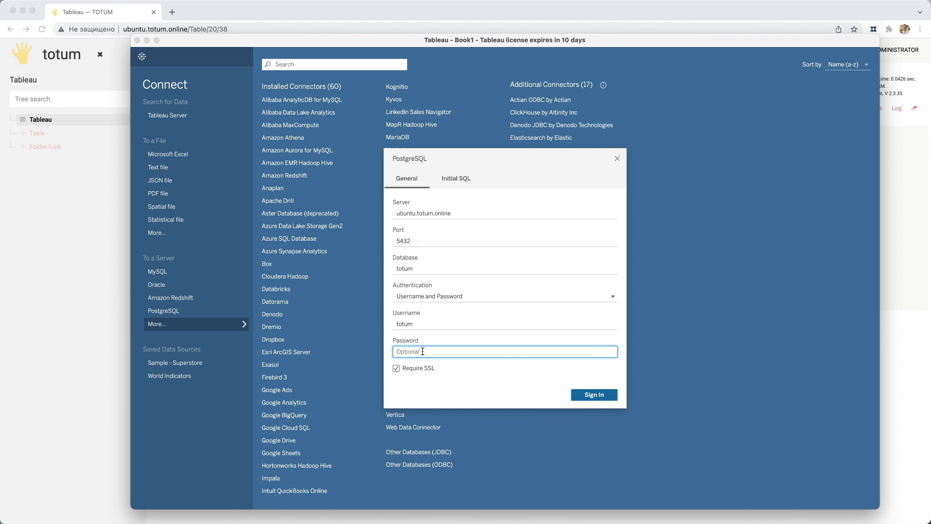
{"action": "key", "text": "super+v"}
{"action": "left_click", "coordinate": [592, 397]}
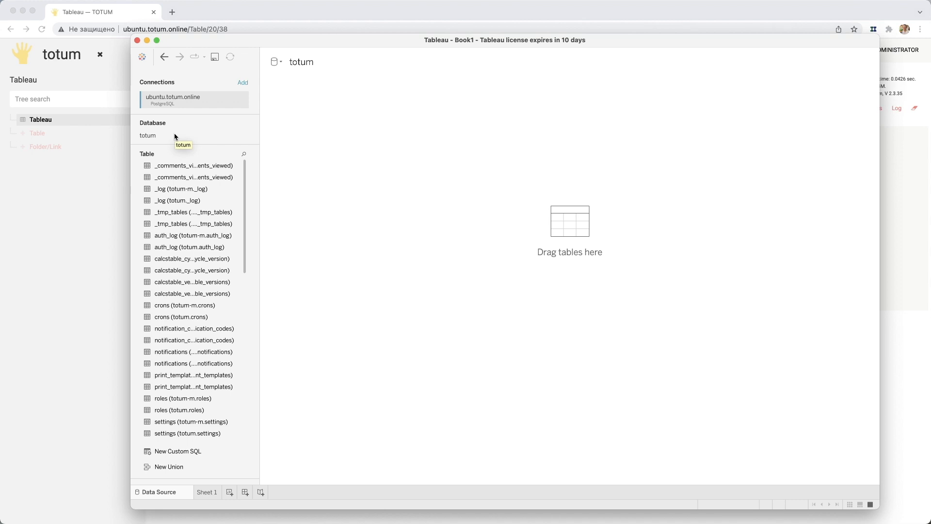
- Copy the table name tableau from Totum and filter the Tableau connection's table list by it
{"action": "left_click", "coordinate": [58, 198]}
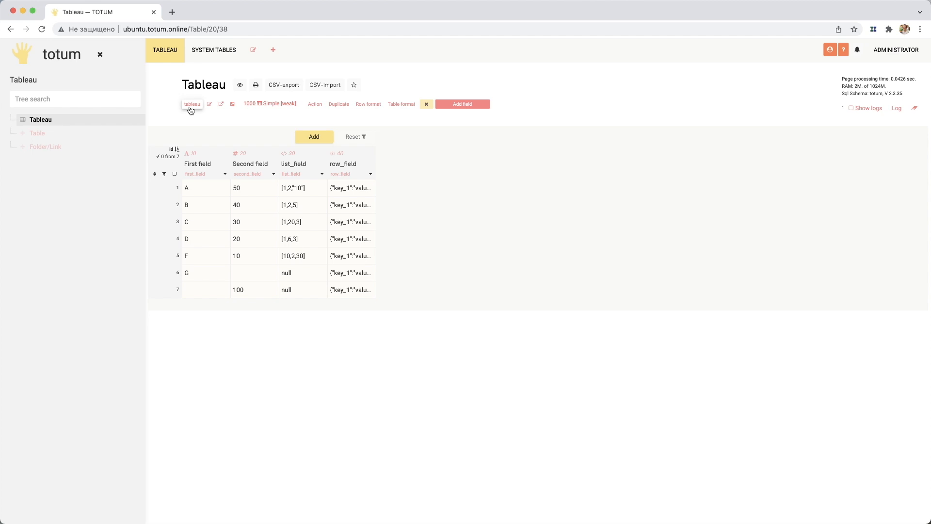
{"action": "left_click", "coordinate": [191, 105]}
{"action": "key", "text": "super+Tab"}
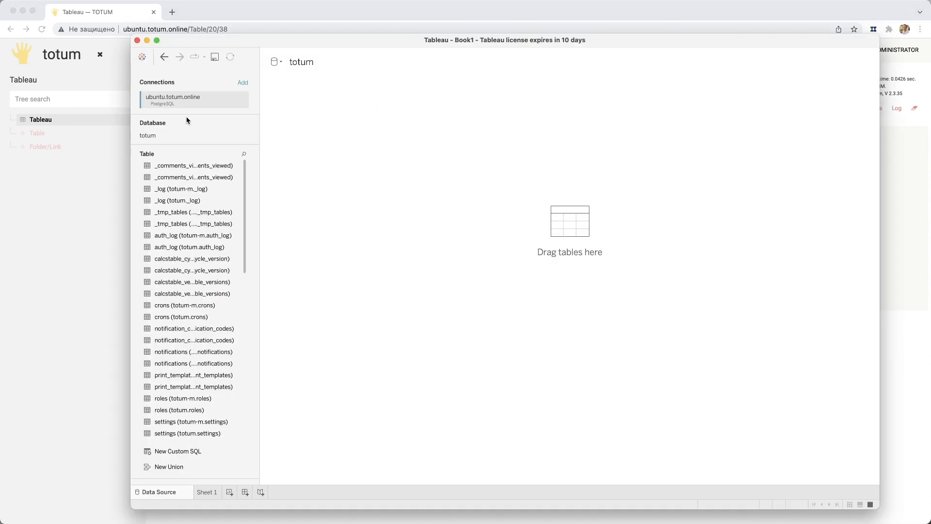
{"action": "left_click", "coordinate": [244, 154]}
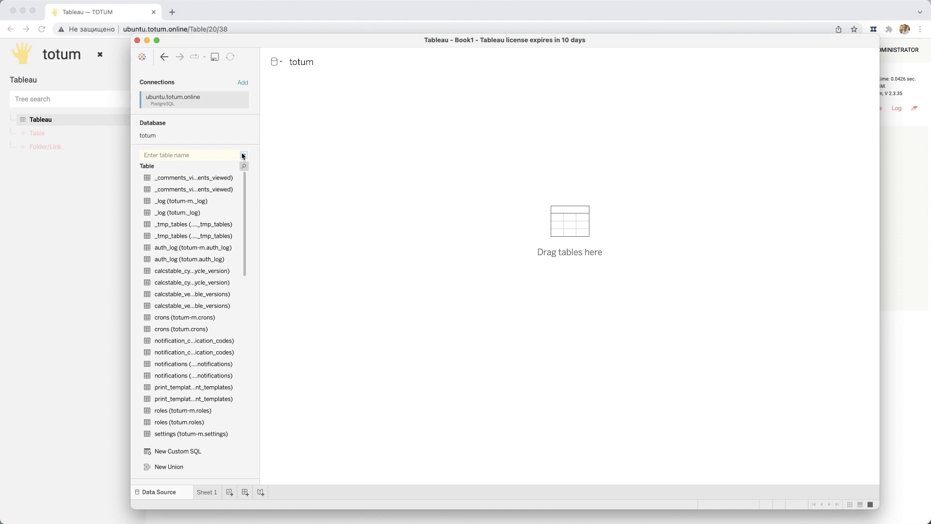
{"action": "key", "text": "super+v"}
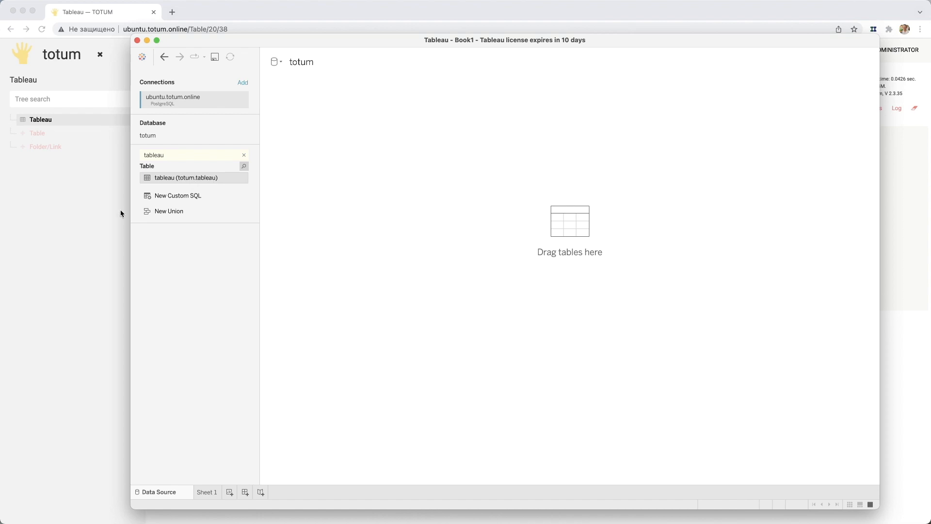
- View the data of the totum.tableau table, compare it with the Totum table in the browser and close the data view
{"action": "left_click", "coordinate": [105, 217]}
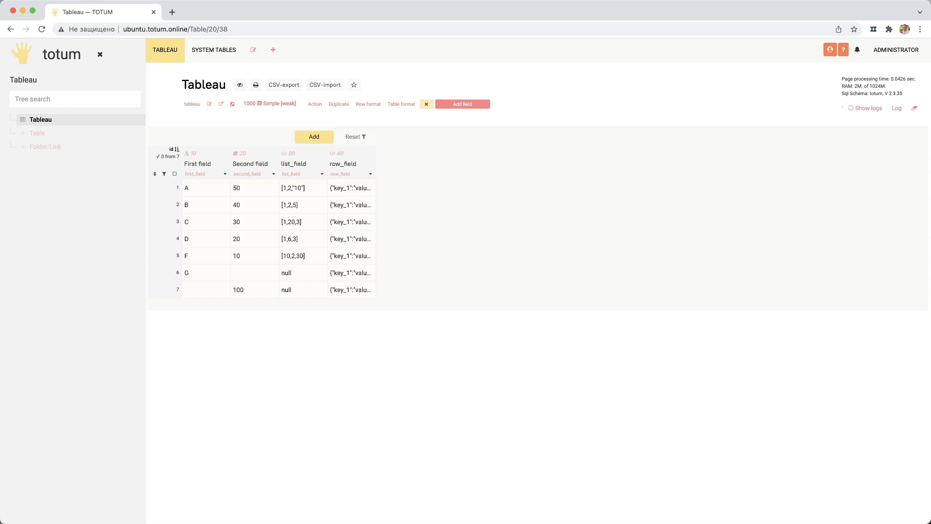
{"action": "key", "text": "super+Tab"}
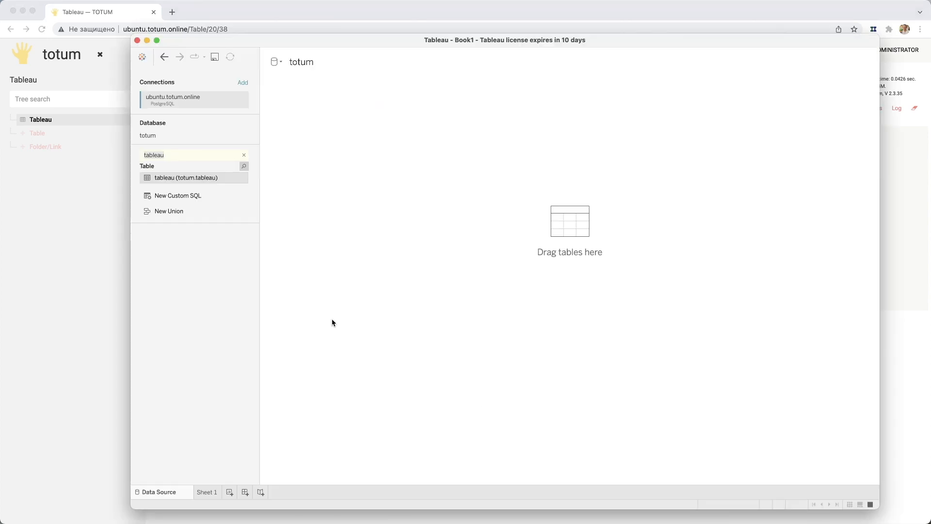
{"action": "left_click", "coordinate": [244, 179]}
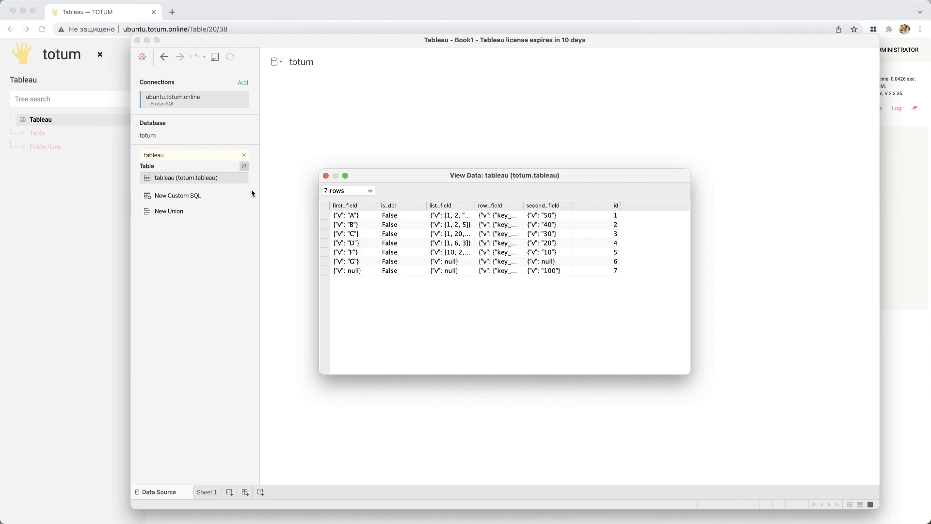
{"action": "left_click_drag", "start_coordinate": [443, 174], "coordinate": [370, 158]}
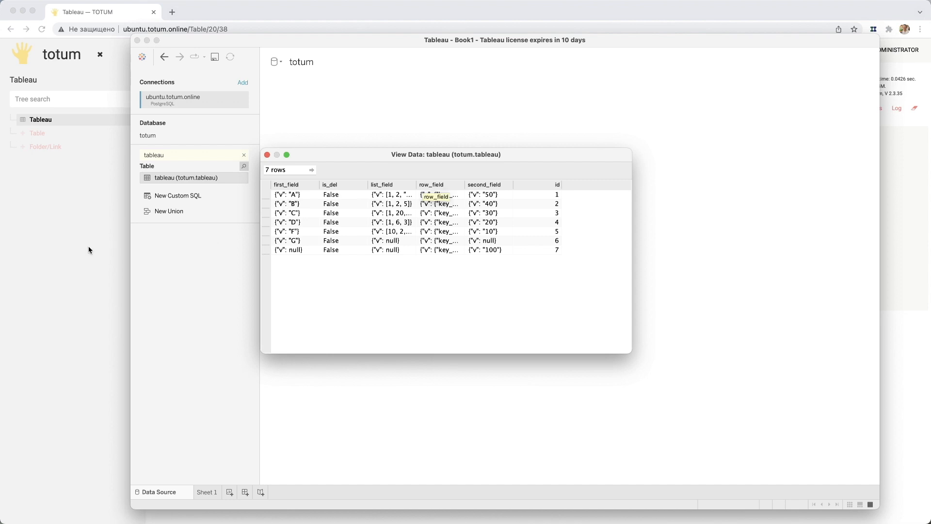
{"action": "left_click", "coordinate": [73, 243]}
{"action": "left_click", "coordinate": [206, 208]}
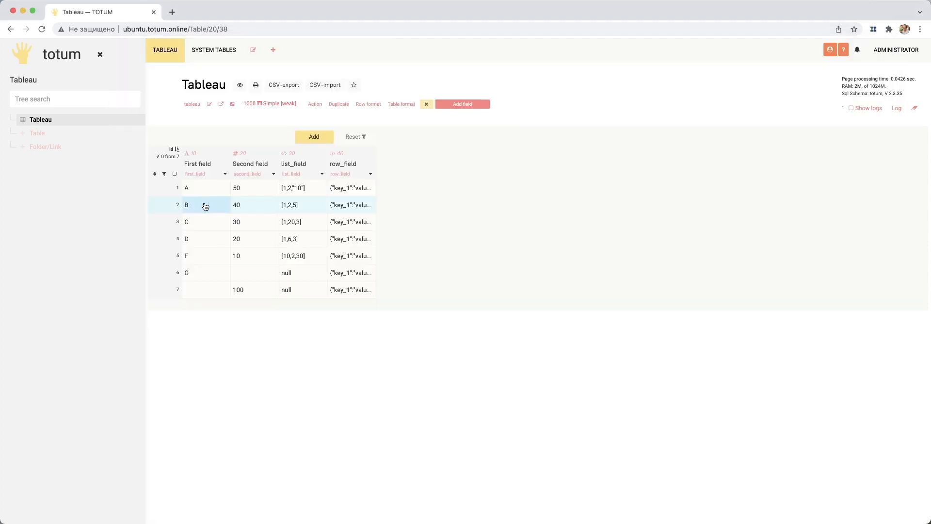
{"action": "key", "text": "super+Tab"}
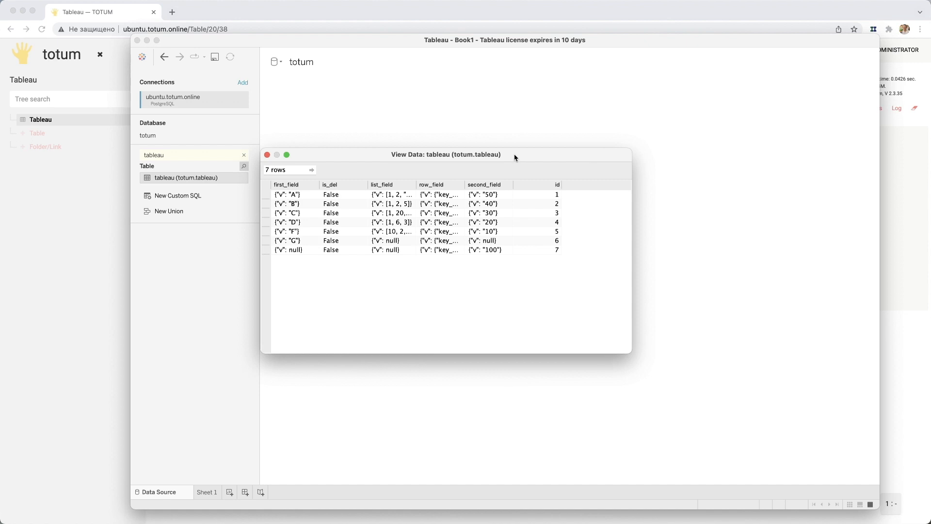
{"action": "left_click", "coordinate": [267, 155]}
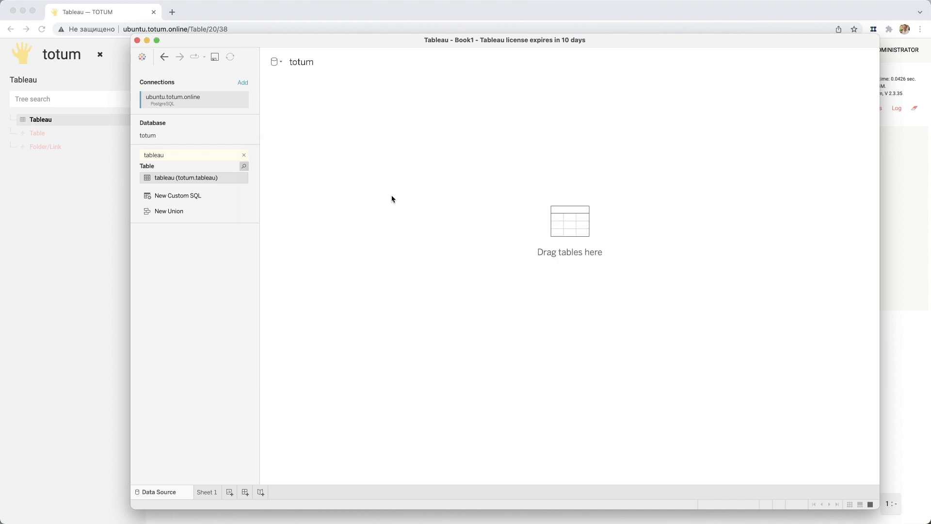
- Enter the notes' query as custom SQL: select first_field->>'v' as "field 1", second_field->>'v' as "field 2" from totum.tableau where (second_field->>'v')::NUMERIC > 20
{"action": "double_click", "coordinate": [167, 194]}
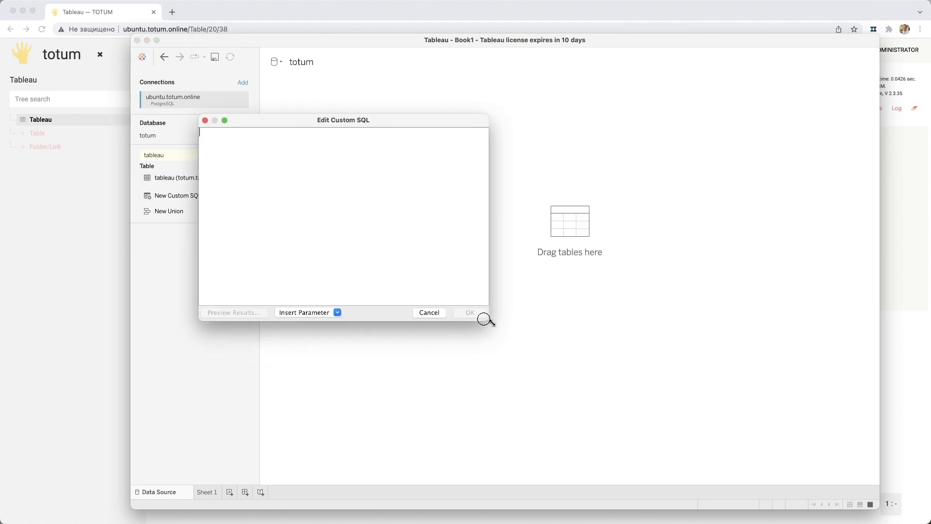
{"action": "left_click_drag", "start_coordinate": [485, 319], "coordinate": [680, 389]}
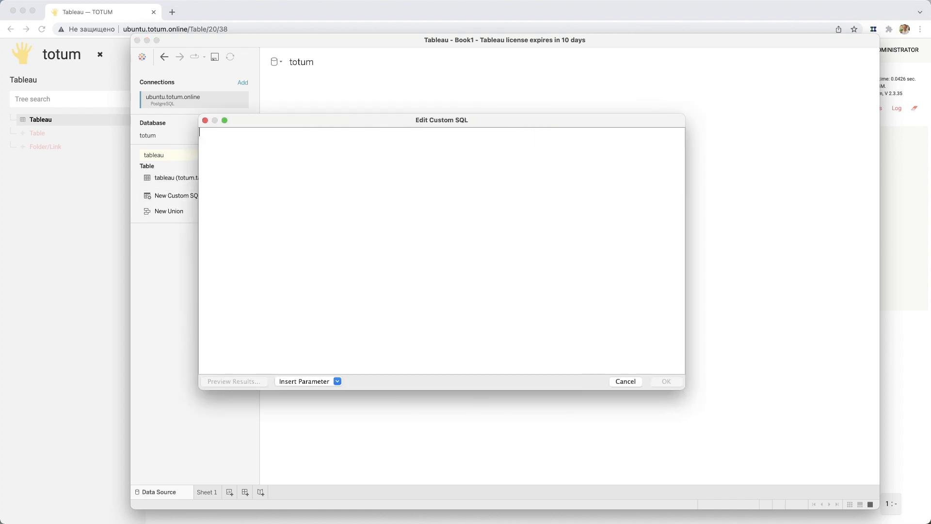
{"action": "key", "text": "super+Tab"}
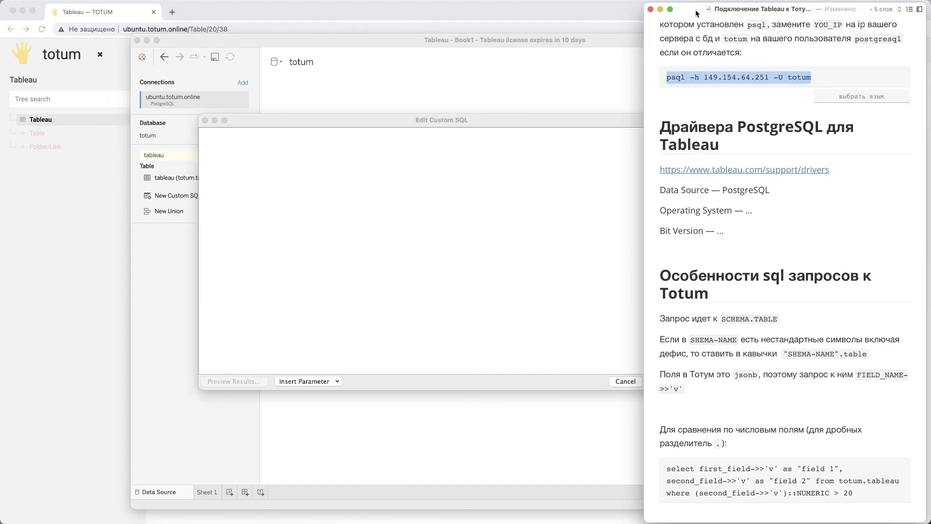
{"action": "left_click_drag", "start_coordinate": [688, 8], "coordinate": [930, 28]}
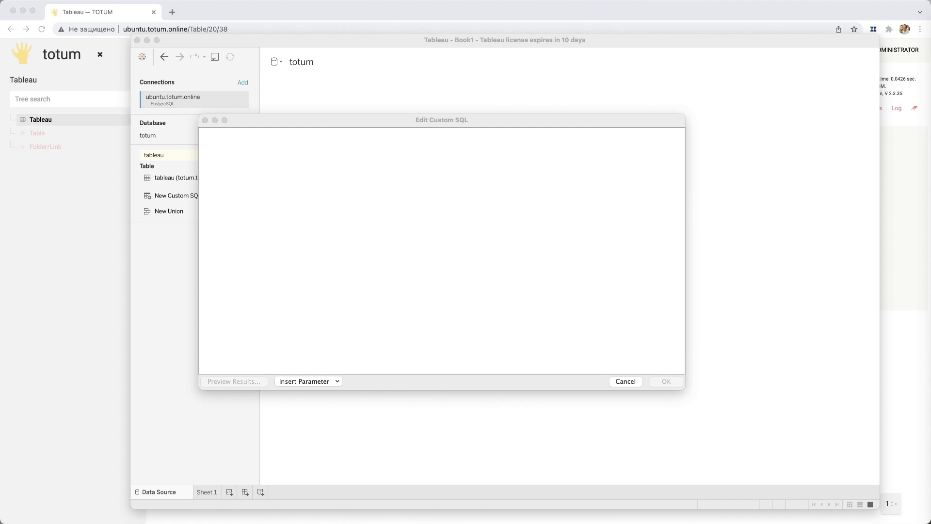
{"action": "left_click", "coordinate": [380, 246]}
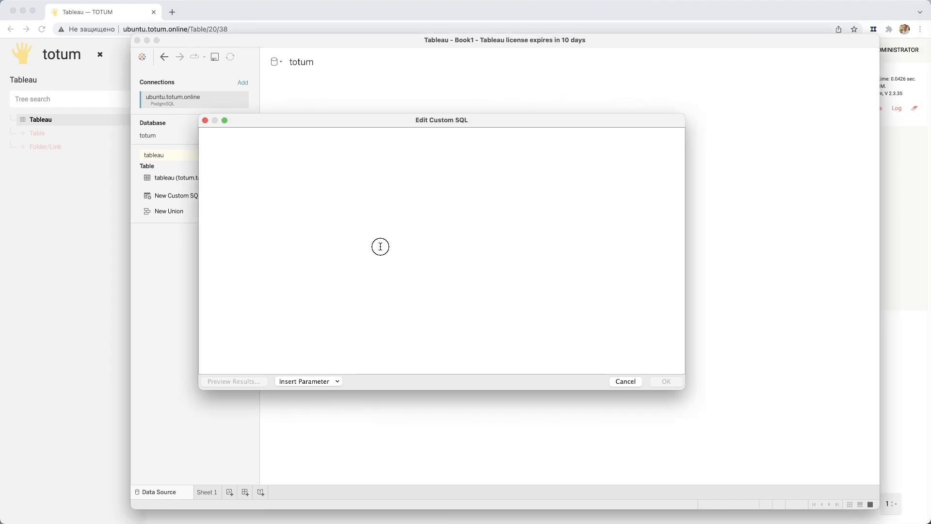
{"action": "key", "text": "super+v"}
- Review the custom SQL query against the Totum table's fields in the browser, enlarging the query editor to show the whole statement
{"action": "scroll", "coordinate": [217, 139], "scroll_direction": "left", "scroll_amount": 2}
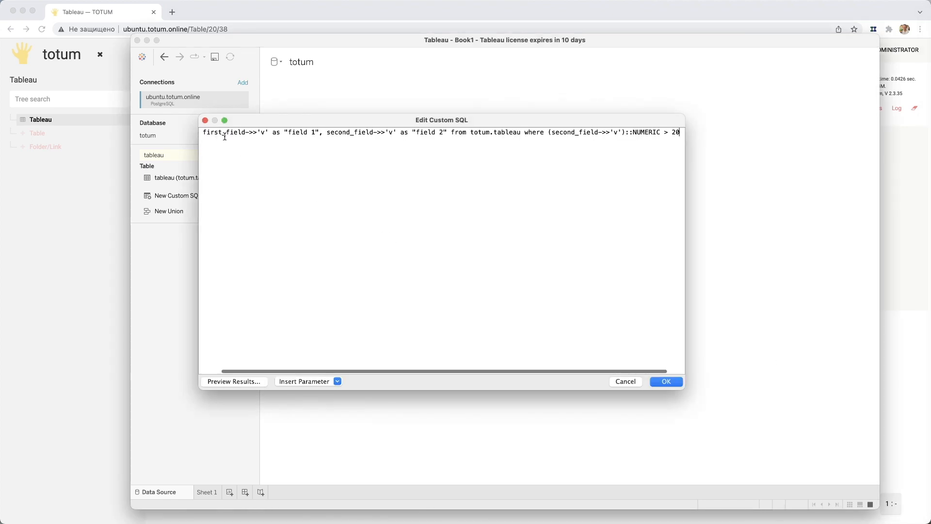
{"action": "scroll", "coordinate": [275, 160], "scroll_direction": "left", "scroll_amount": 2}
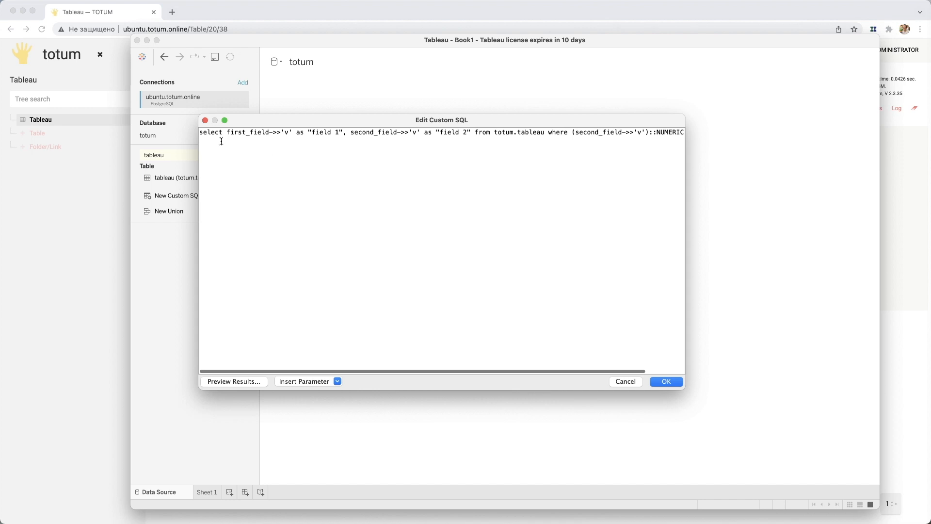
{"action": "left_click", "coordinate": [245, 132]}
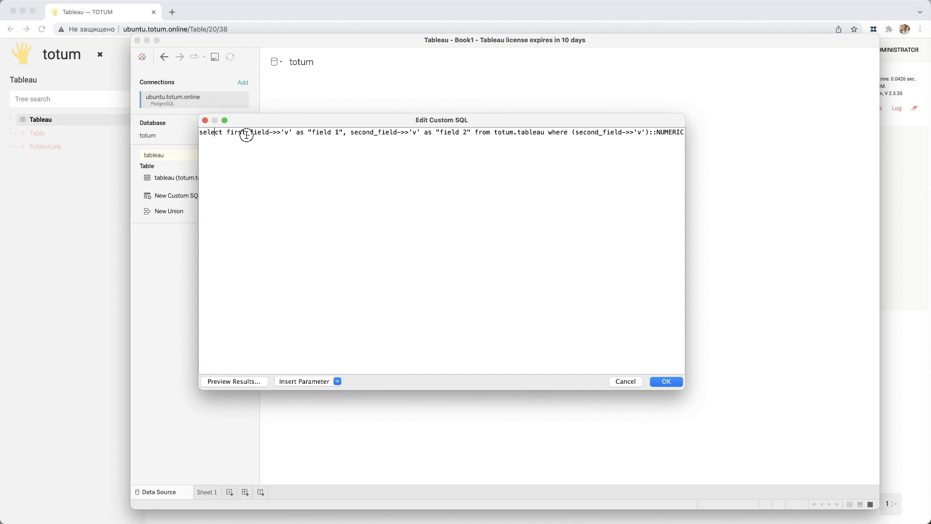
{"action": "left_click", "coordinate": [83, 267]}
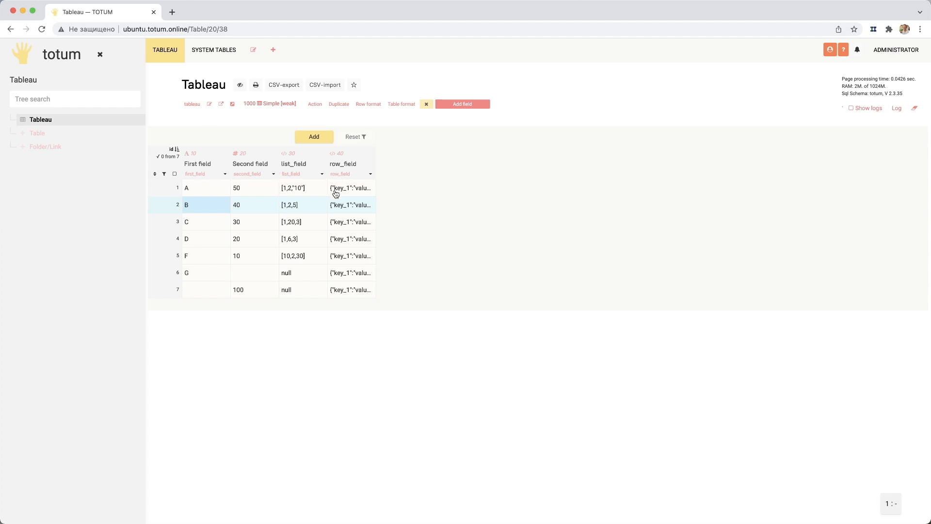
{"action": "key", "text": "super+Tab"}
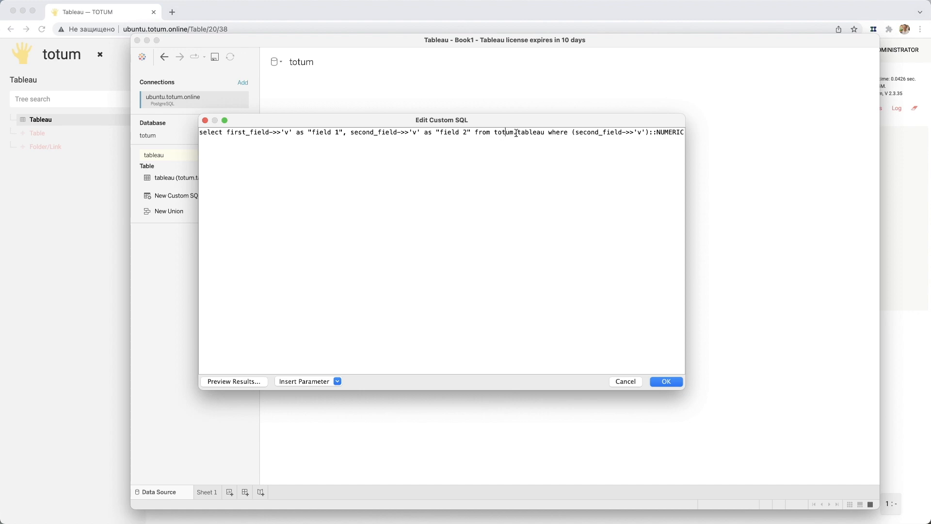
{"action": "scroll", "coordinate": [524, 133], "scroll_direction": "right", "scroll_amount": 2}
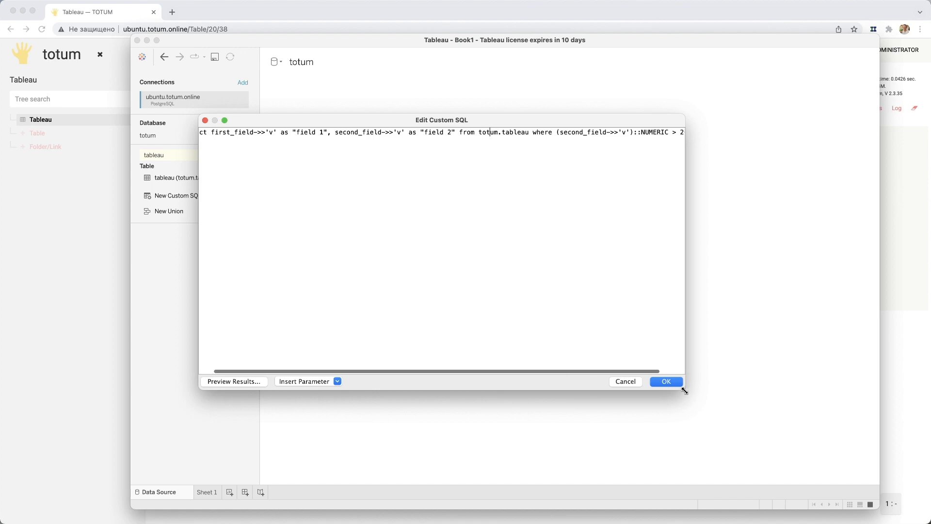
{"action": "left_click_drag", "start_coordinate": [683, 387], "coordinate": [781, 423]}
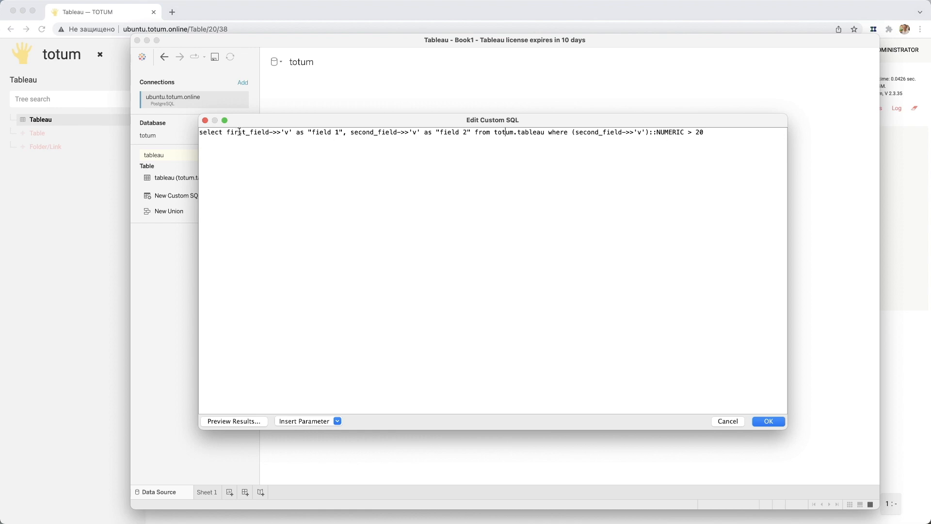
- Remove the ->>'v' operator after first_field in the select clause and undo the removal
{"action": "left_click_drag", "start_coordinate": [270, 132], "coordinate": [290, 133]}
{"action": "key", "text": "BackSpace"}
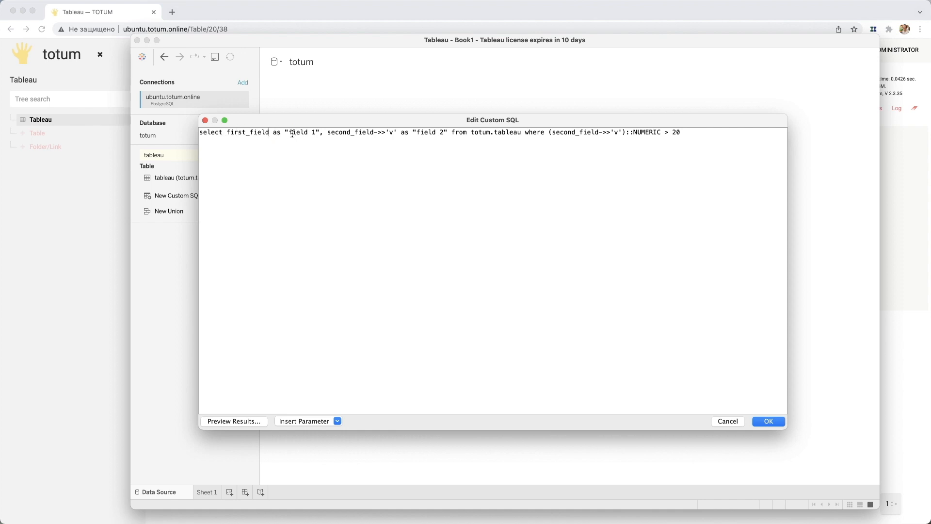
{"action": "key", "text": "super+z"}
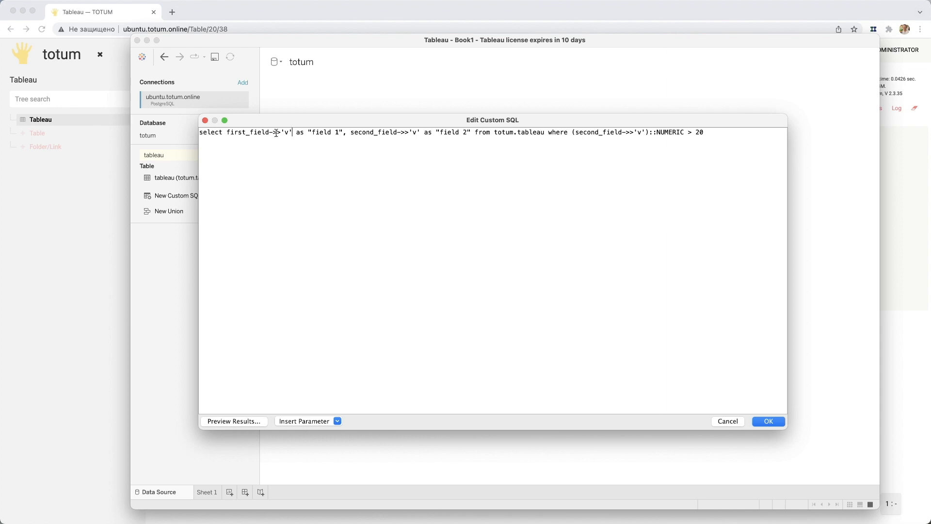
{"action": "left_click_drag", "start_coordinate": [270, 133], "coordinate": [276, 134]}
{"action": "left_click", "coordinate": [276, 134]}
- Try to apply the custom SQL query, dismiss the PostgreSQL error and cancel the query editor
{"action": "left_click", "coordinate": [768, 421]}
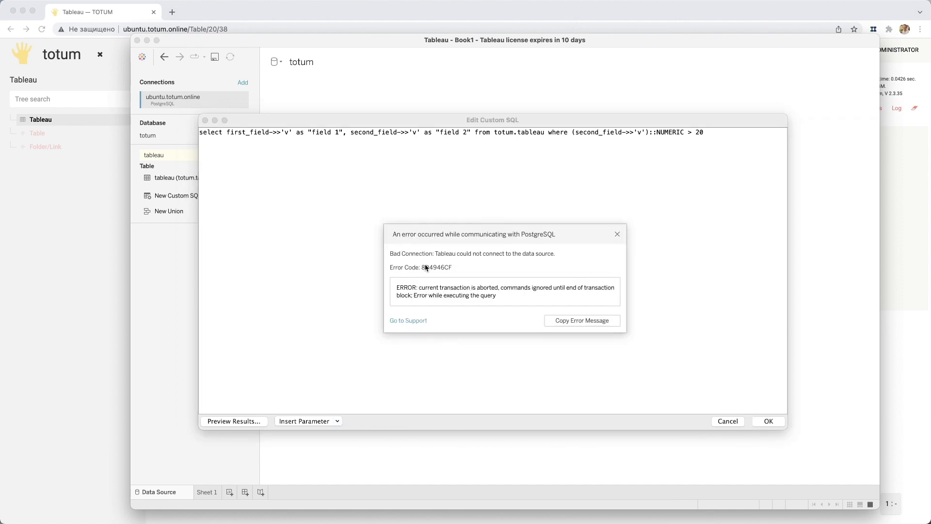
{"action": "left_click", "coordinate": [426, 250]}
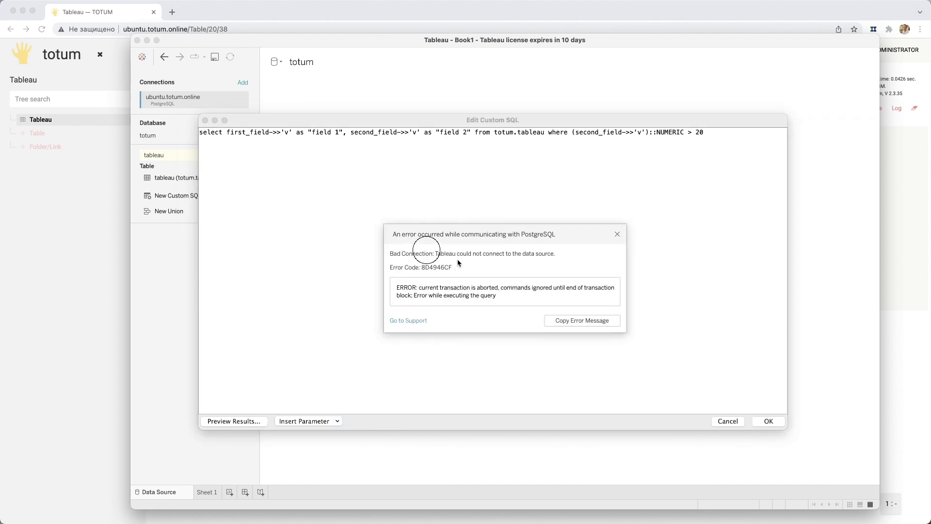
{"action": "left_click", "coordinate": [617, 235]}
{"action": "left_click", "coordinate": [729, 421]}
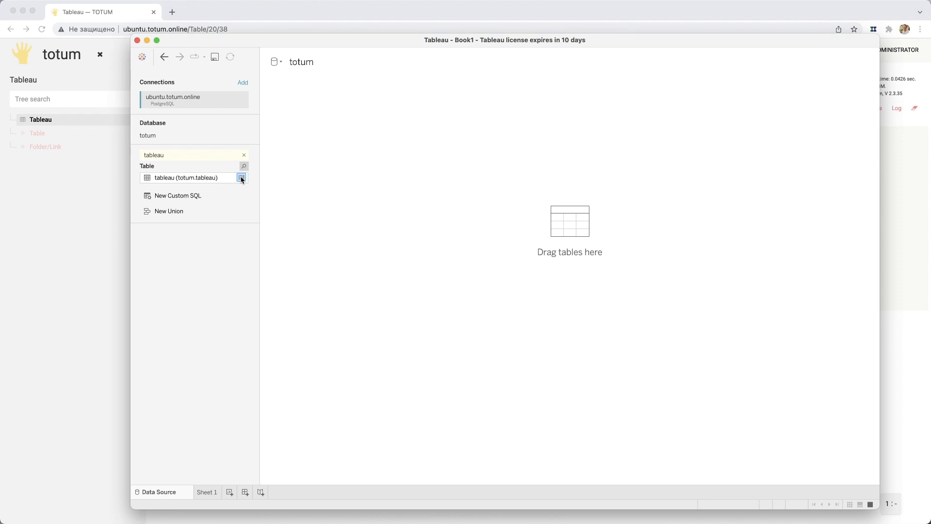
- View the data of the totum.tableau table and close the data view
{"action": "left_click", "coordinate": [242, 178]}
{"action": "left_click_drag", "start_coordinate": [437, 176], "coordinate": [392, 155]}
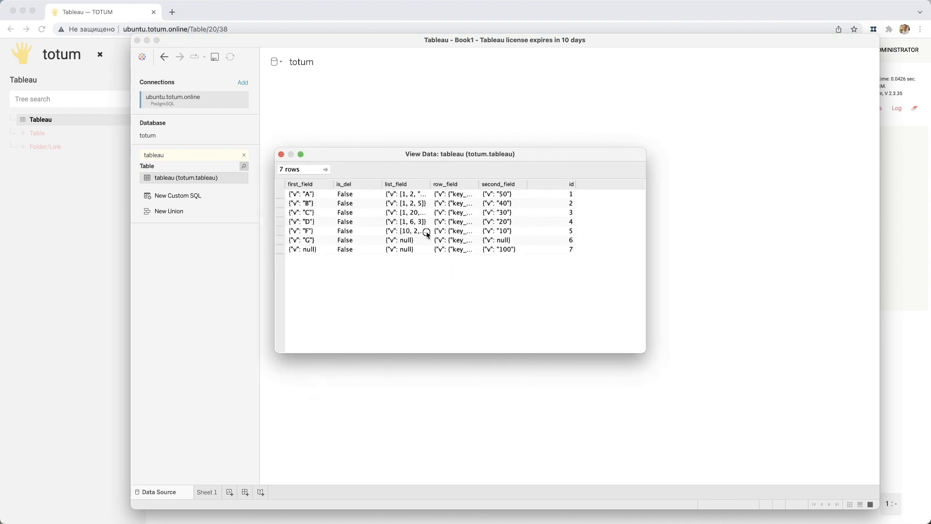
{"action": "left_click", "coordinate": [425, 231]}
{"action": "left_click", "coordinate": [280, 154]}
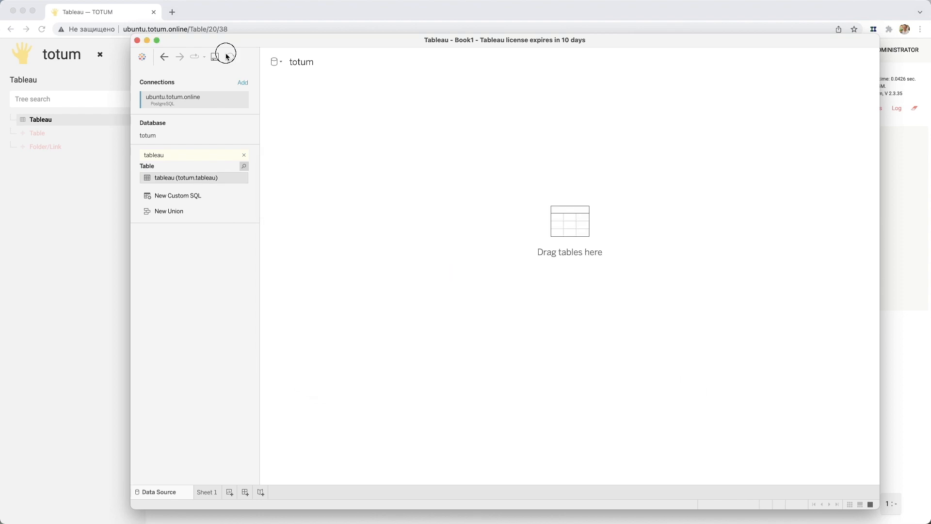
- Try to apply the copied query on totum.tableau again as a new custom SQL query
{"action": "double_click", "coordinate": [188, 200]}
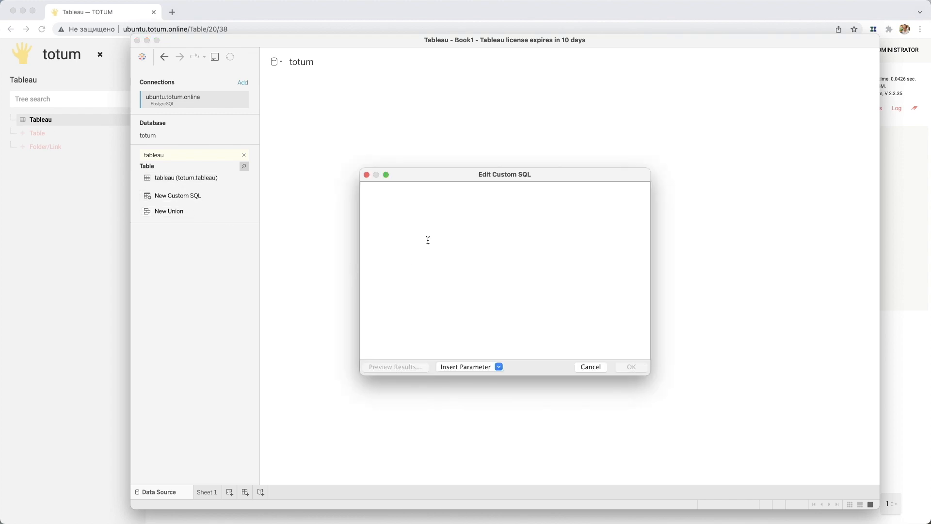
{"action": "key", "text": "super+v"}
{"action": "key", "text": "super+a"}
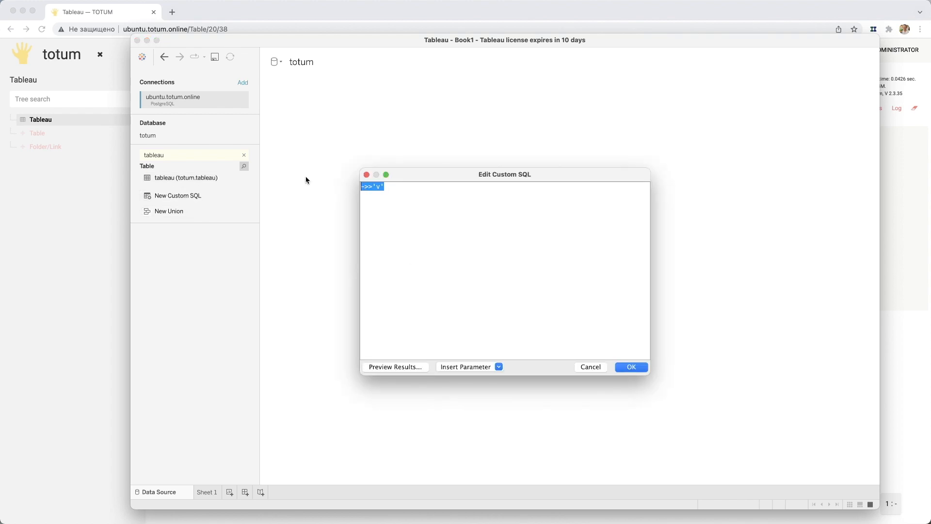
{"action": "key", "text": "BackSpace"}
{"action": "key", "text": "super+Tab"}
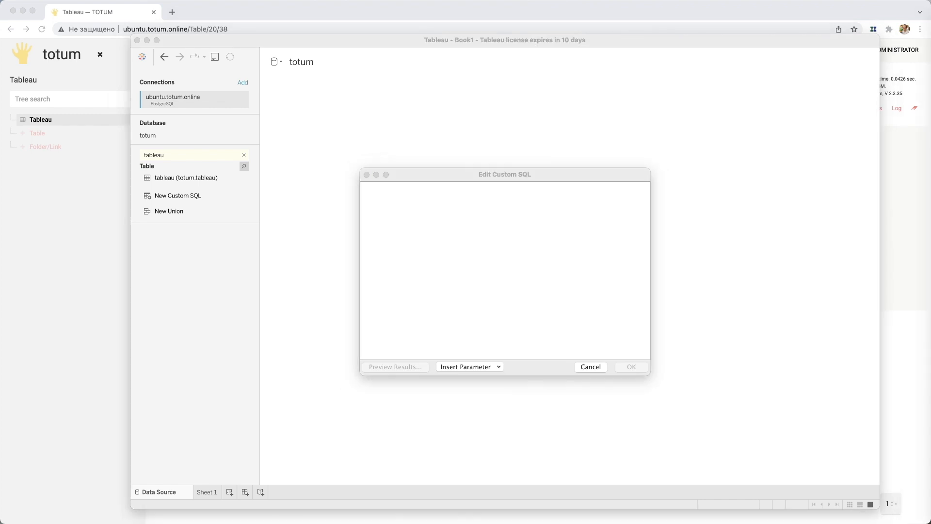
{"action": "key", "text": "super+Tab"}
{"action": "key", "text": "super+v"}
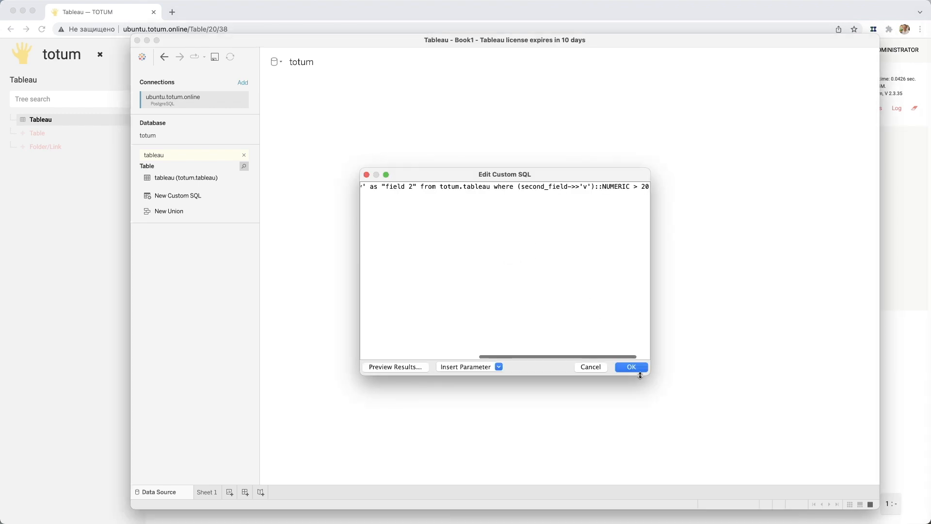
{"action": "left_click", "coordinate": [632, 367]}
{"action": "left_click", "coordinate": [582, 320]}
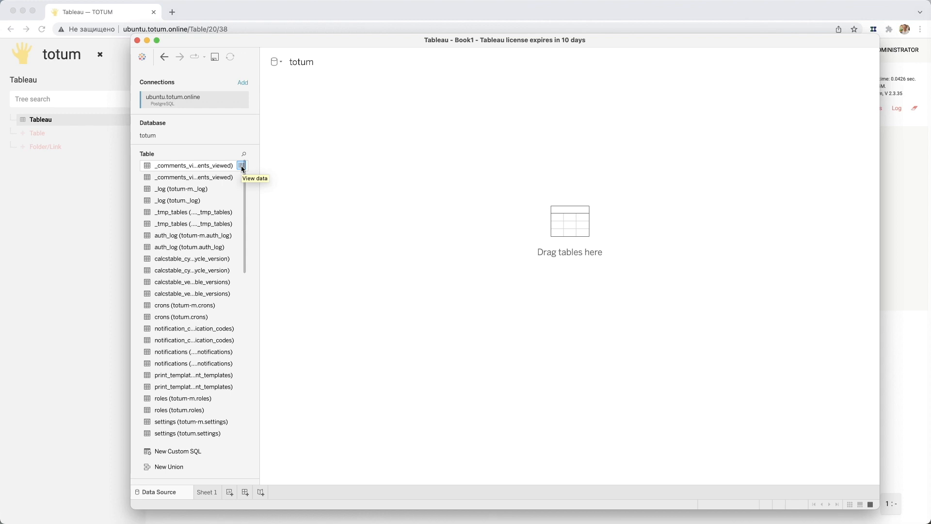
- Add the copied totum.tableau query, filtered to second_field values above 20, as new custom SQL in an enlarged editor and load its results
{"action": "mouse_move", "coordinate": [244, 196]}
{"action": "left_mouse_down"}
{"action": "mouse_move", "coordinate": [246, 217]}
{"action": "mouse_move", "coordinate": [245, 188]}
{"action": "left_mouse_up"}
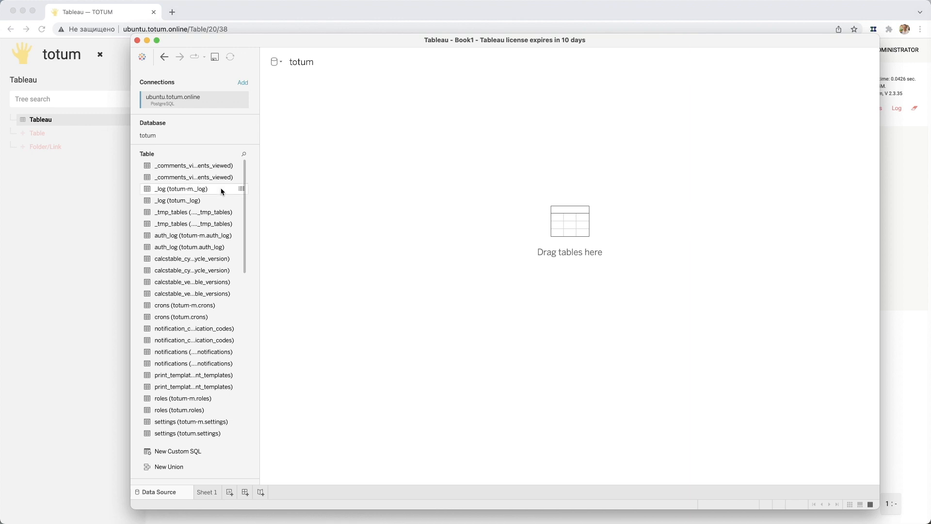
{"action": "left_click", "coordinate": [158, 451]}
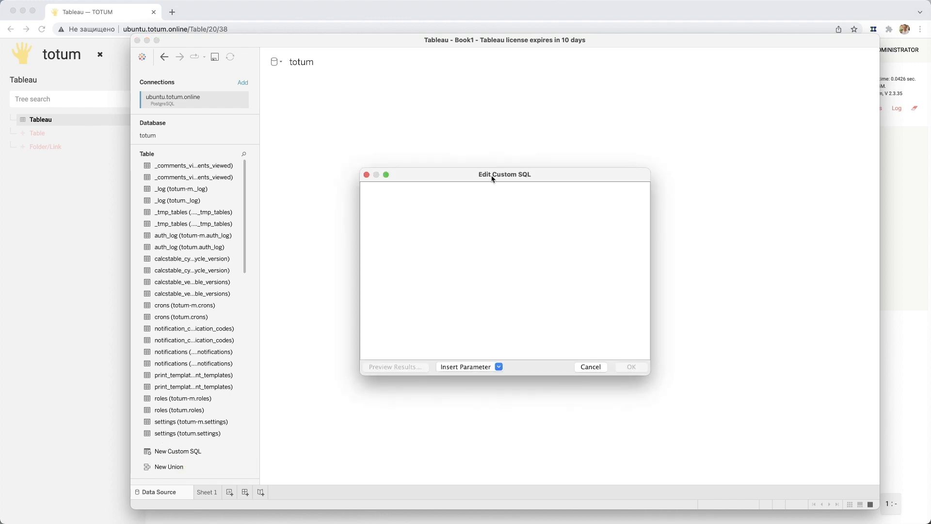
{"action": "left_click_drag", "start_coordinate": [310, 141], "coordinate": [262, 116]}
{"action": "left_click_drag", "start_coordinate": [498, 318], "coordinate": [769, 417]}
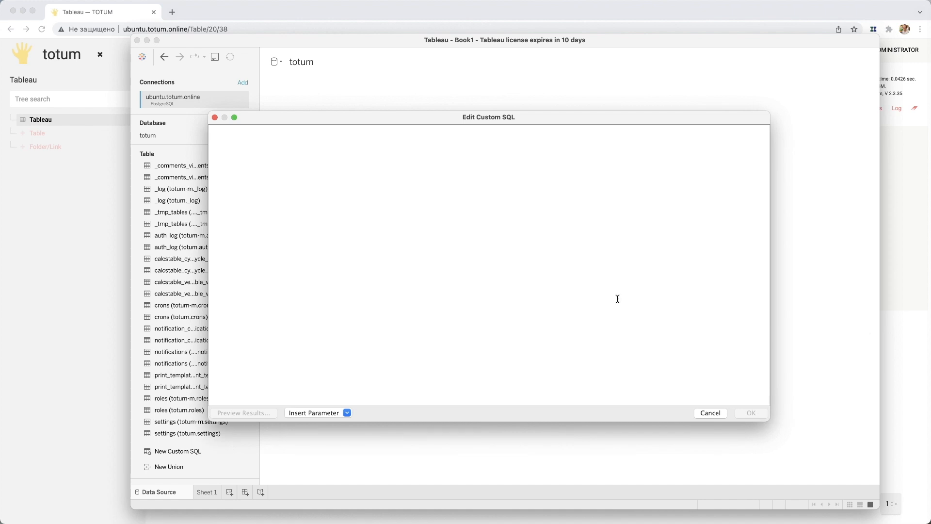
{"action": "key", "text": "super+Tab"}
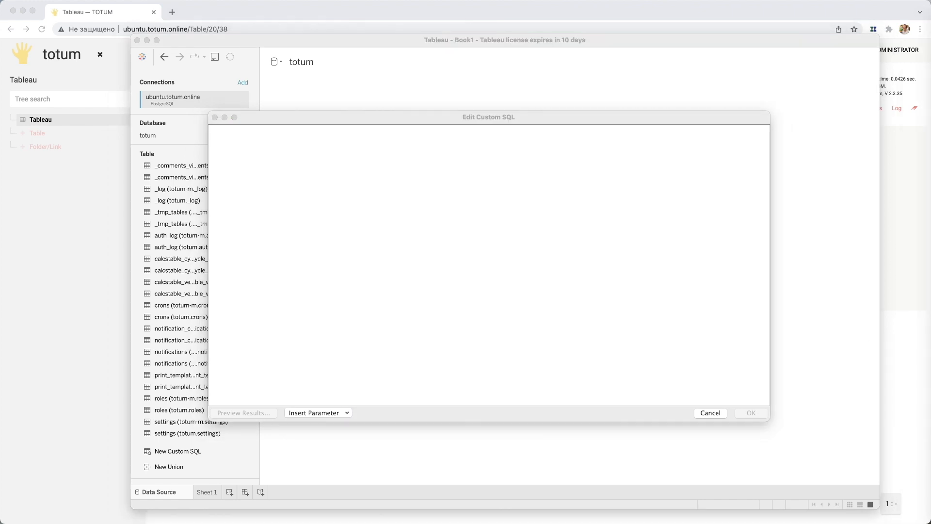
{"action": "left_click", "coordinate": [475, 259]}
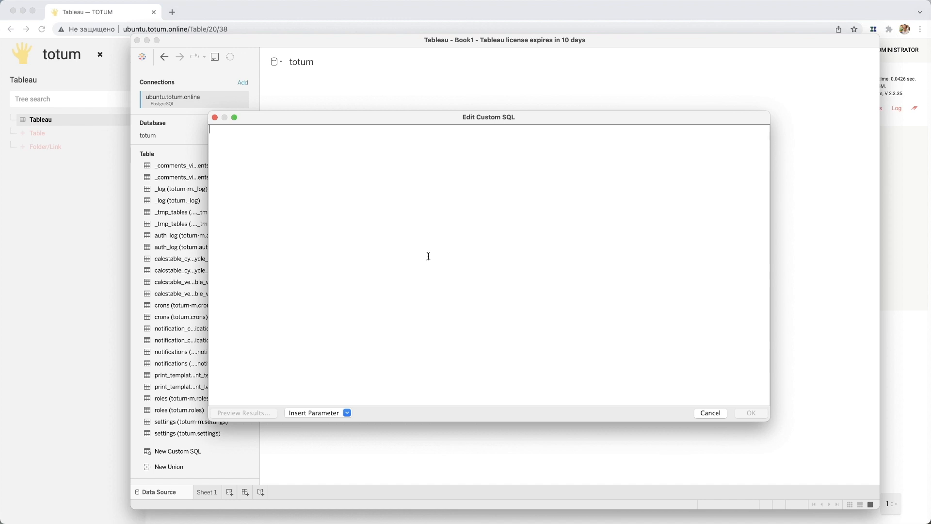
{"action": "key", "text": "super+v"}
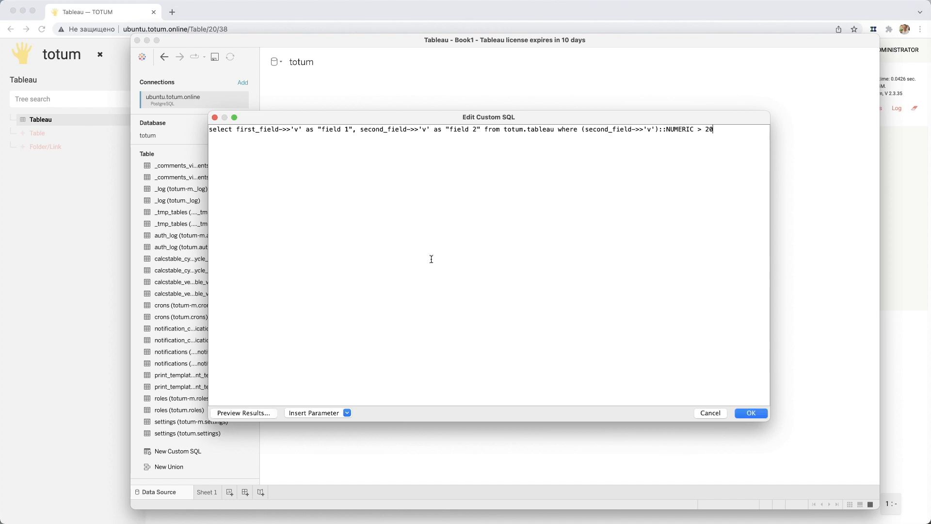
{"action": "left_click", "coordinate": [751, 413]}
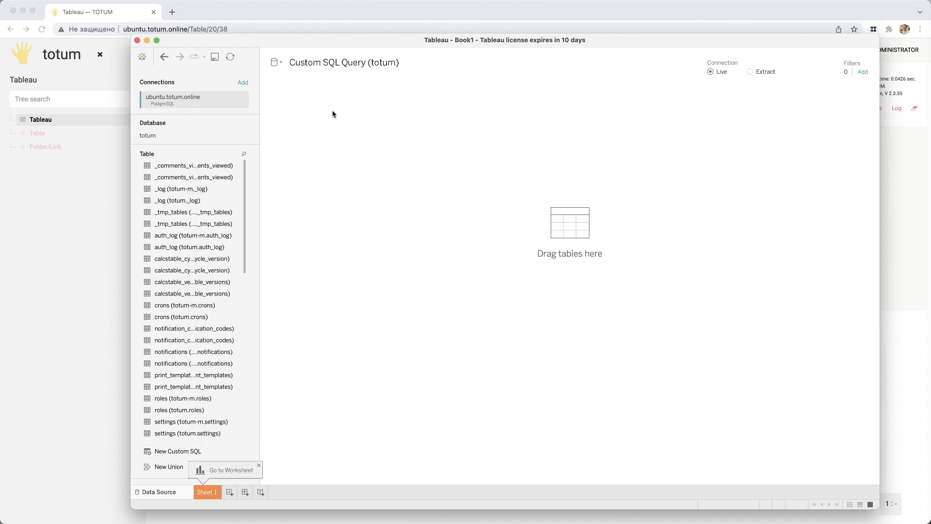
{"action": "left_click", "coordinate": [644, 386]}
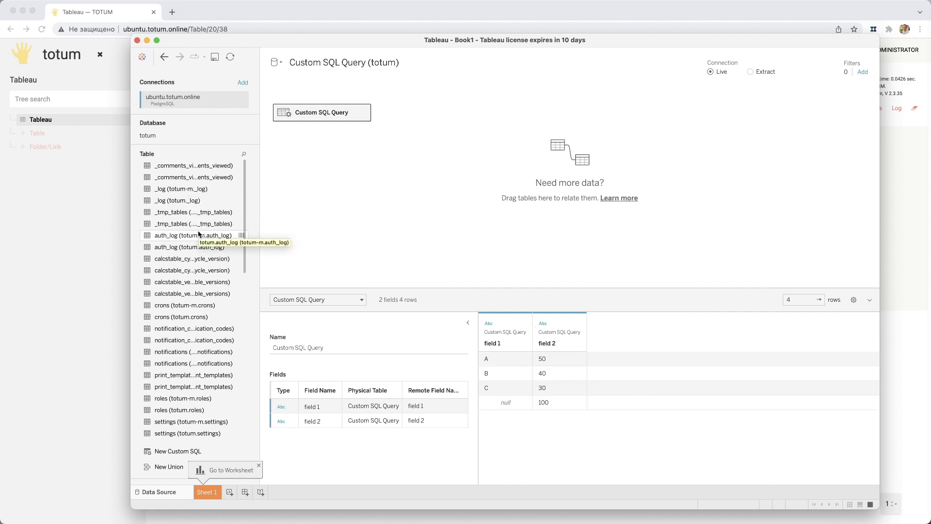
- Open the Custom SQL Query for editing and enlarge the editor to show the full statement
{"action": "left_click", "coordinate": [364, 113]}
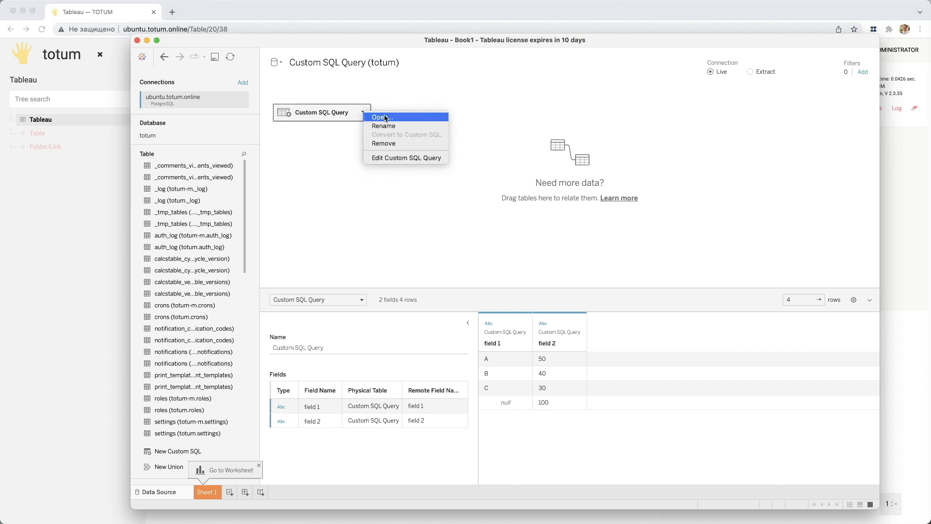
{"action": "left_click", "coordinate": [388, 158]}
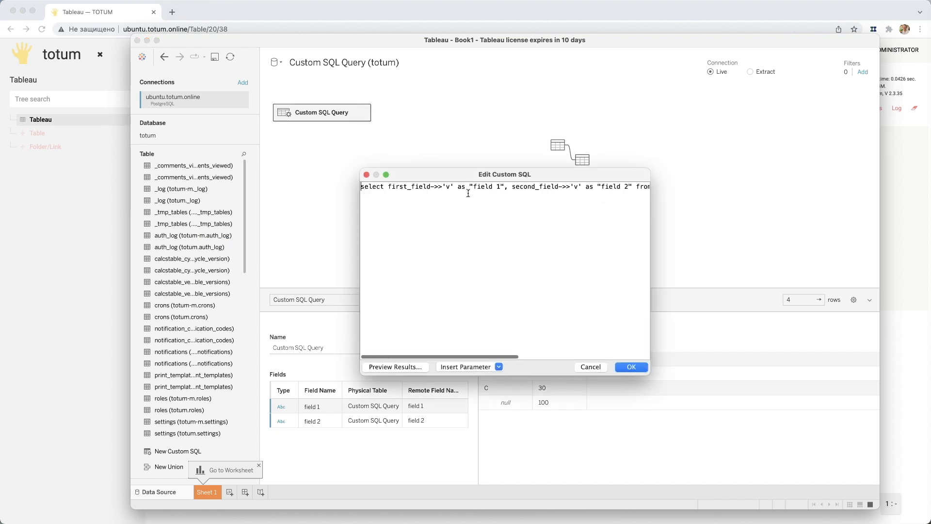
{"action": "left_click", "coordinate": [449, 175]}
{"action": "left_click_drag", "start_coordinate": [261, 133], "coordinate": [260, 131]}
{"action": "left_click_drag", "start_coordinate": [457, 325], "coordinate": [805, 466]}
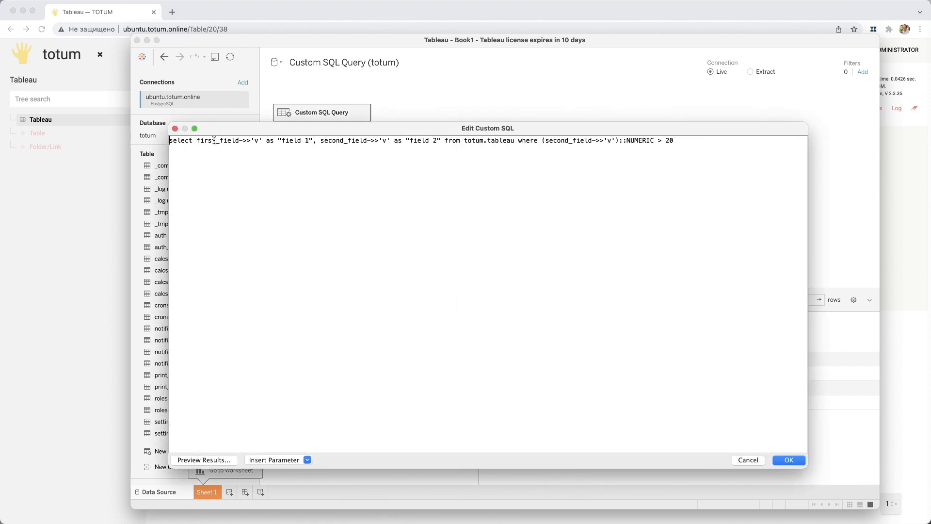
- Remove ->>'v' from first_field, undo the removal and examine the field expressions and aliases in the select clause
{"action": "left_click_drag", "start_coordinate": [240, 142], "coordinate": [263, 140]}
{"action": "key", "text": "BackSpace"}
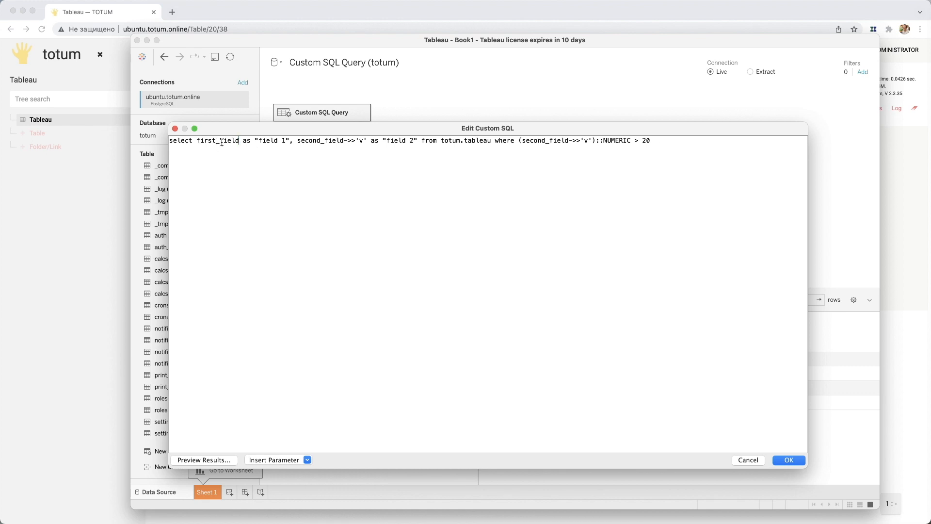
{"action": "key", "text": "super+z"}
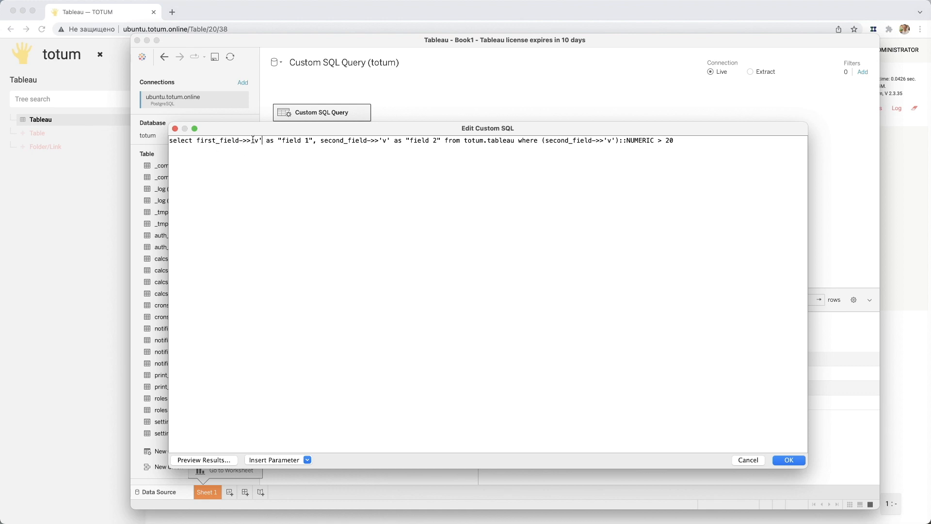
{"action": "left_click_drag", "start_coordinate": [251, 140], "coordinate": [262, 141]}
{"action": "left_click", "coordinate": [262, 140]}
{"action": "left_click_drag", "start_coordinate": [320, 141], "coordinate": [388, 141]}
{"action": "left_click", "coordinate": [406, 145]}
- Try changing the schema name in the from clause to "totum-m" in double quotes, and restore it to totum
{"action": "left_click", "coordinate": [485, 141]}
{"action": "type", "text": "-m"}
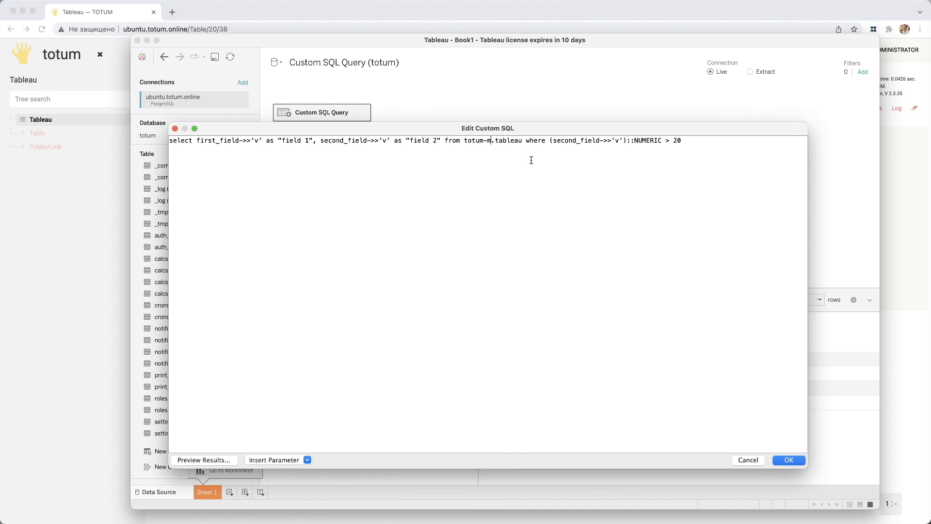
{"action": "type", "text": "\""}
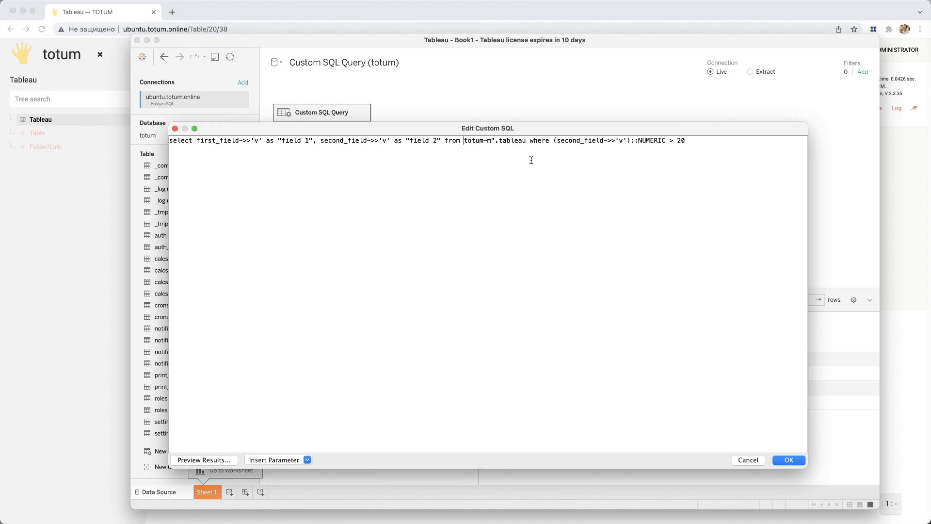
{"action": "type", "text": "\""}
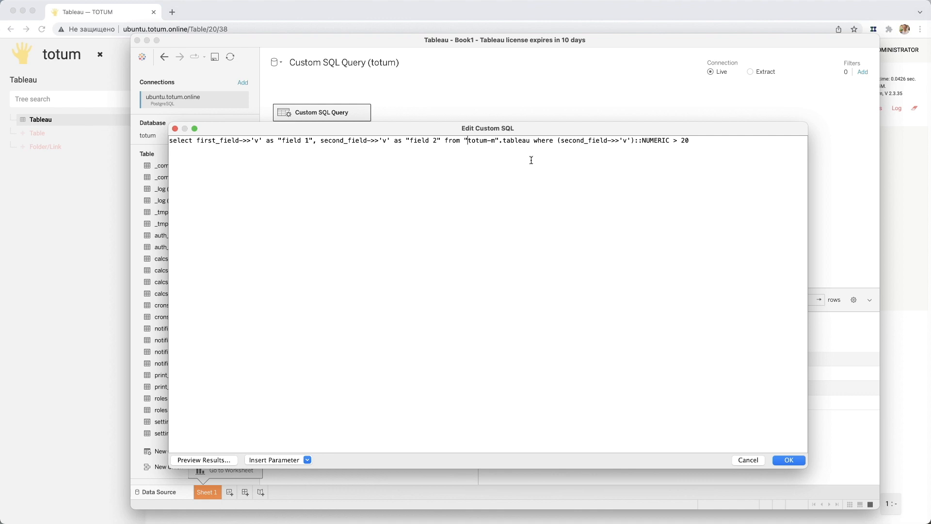
{"action": "key", "text": "BackSpace"}
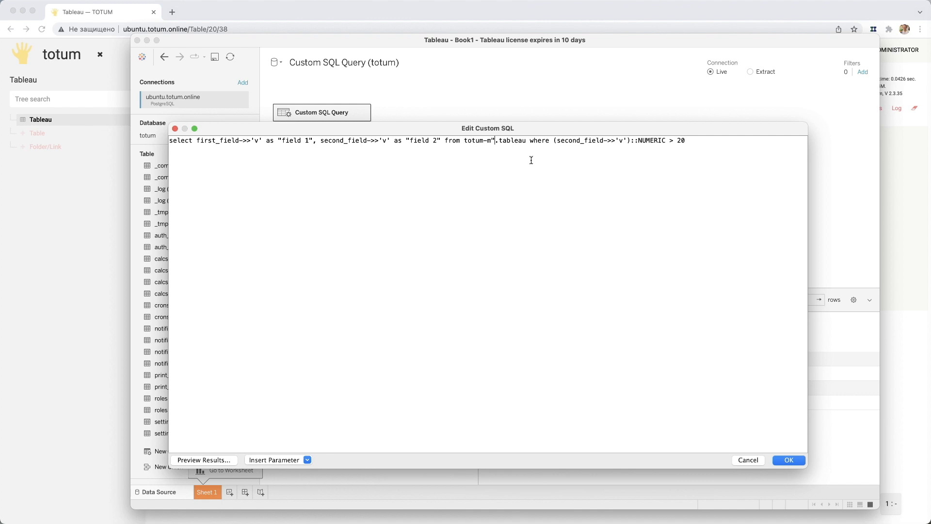
{"action": "key", "text": "BackSpace"}
{"action": "key", "text": "BackSpace"}
{"action": "key", "text": "BackSpace"}
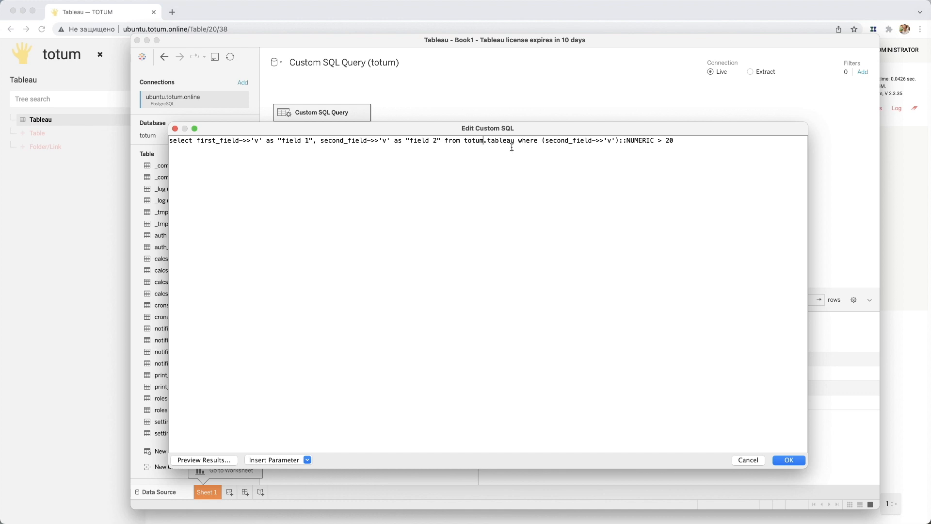
- Switch to the Totum table in the browser, check the Second field's type in its settings, and return to the SQL editor
{"action": "left_click", "coordinate": [529, 141]}
{"action": "left_click_drag", "start_coordinate": [594, 127], "coordinate": [273, 128]}
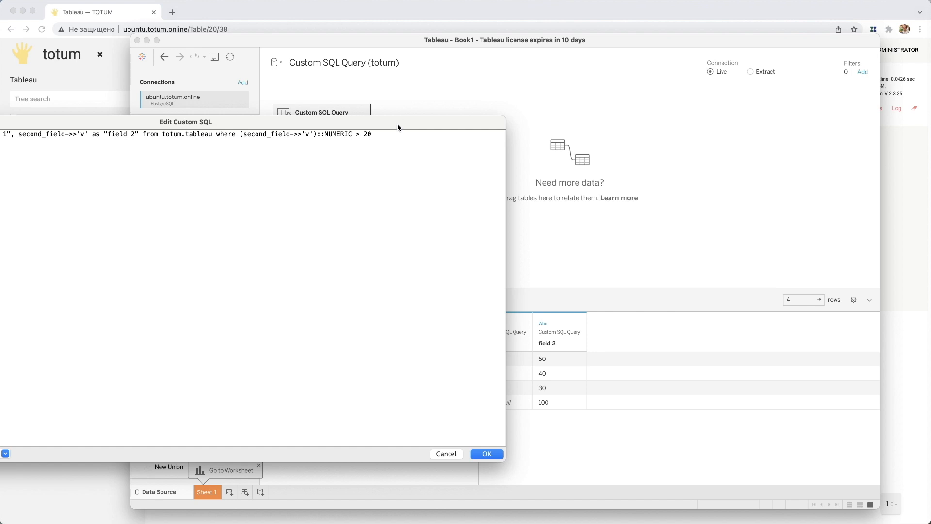
{"action": "left_click_drag", "start_coordinate": [399, 124], "coordinate": [675, 115]}
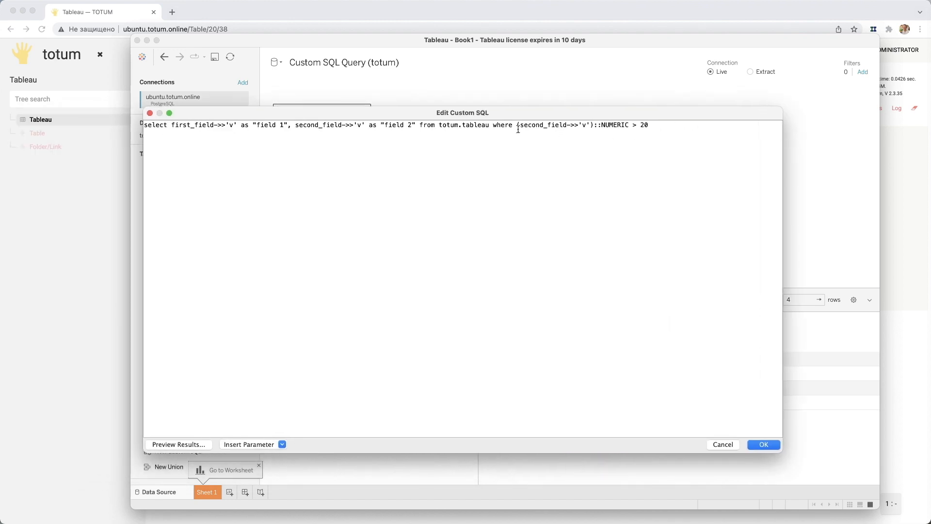
{"action": "left_click", "coordinate": [88, 199]}
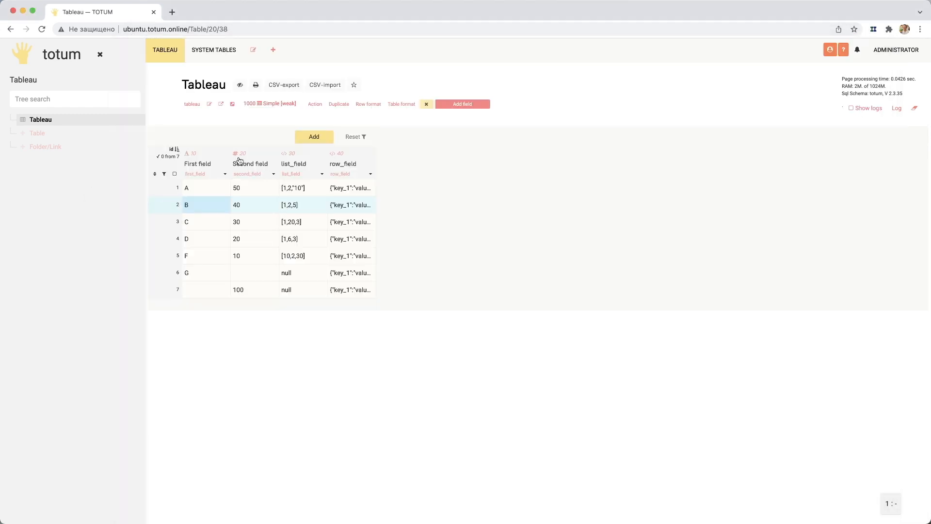
{"action": "right_click", "coordinate": [273, 174]}
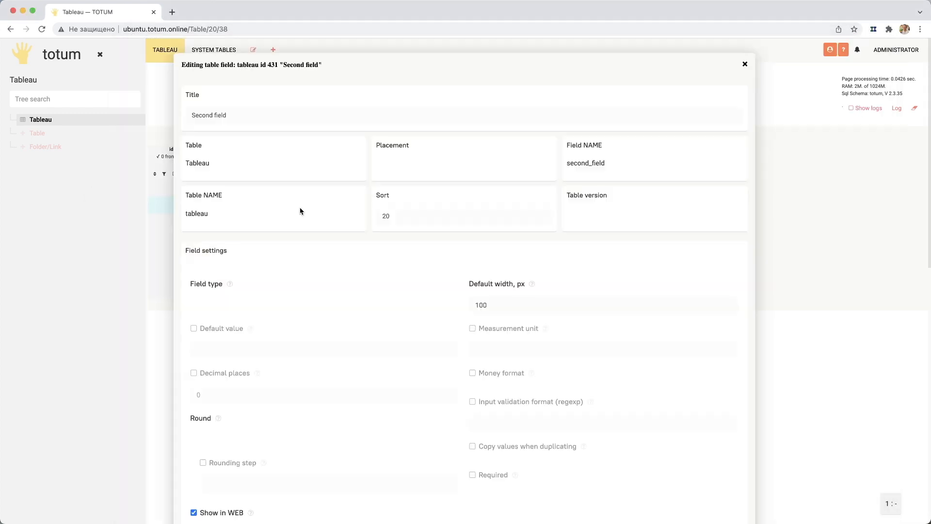
{"action": "left_click", "coordinate": [744, 64]}
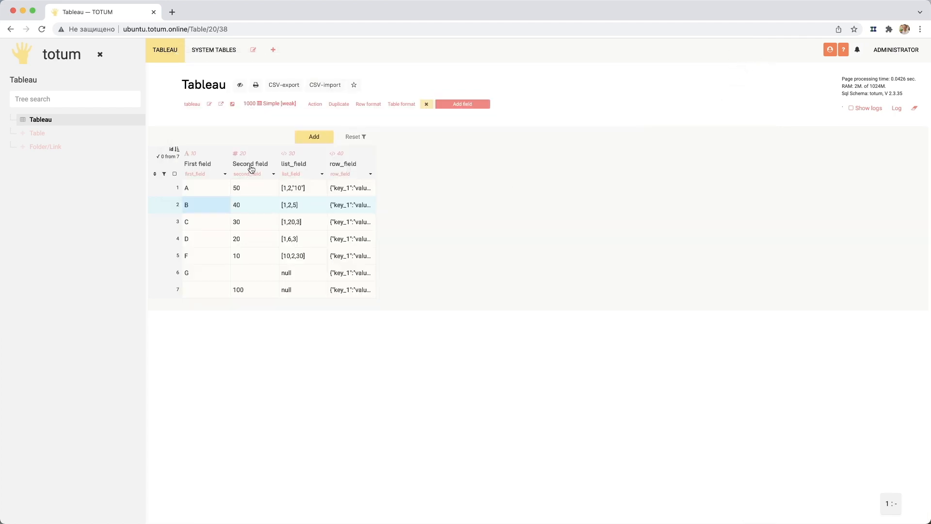
{"action": "key", "text": "super+Tab"}
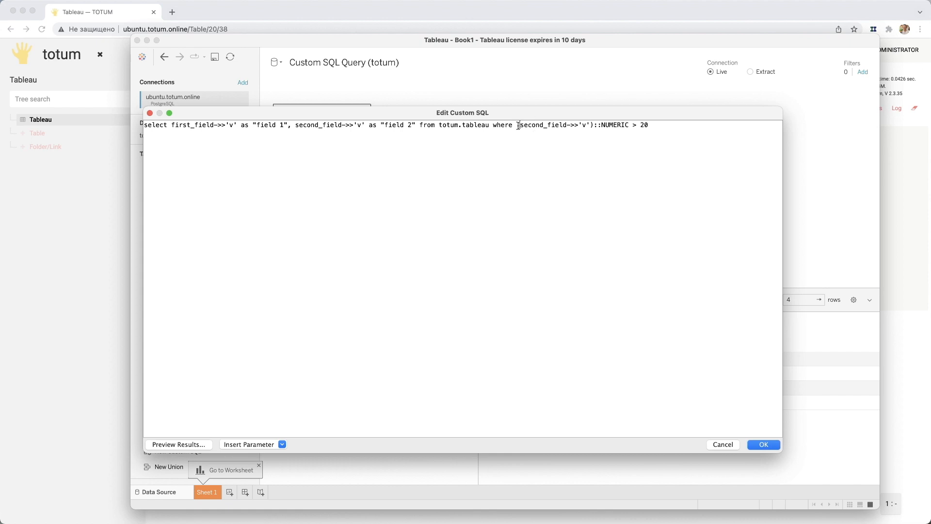
- Examine the where clause's parentheses around second_field->>'v', the NUMERIC cast and the comparison with 20
{"action": "double_click", "coordinate": [592, 126]}
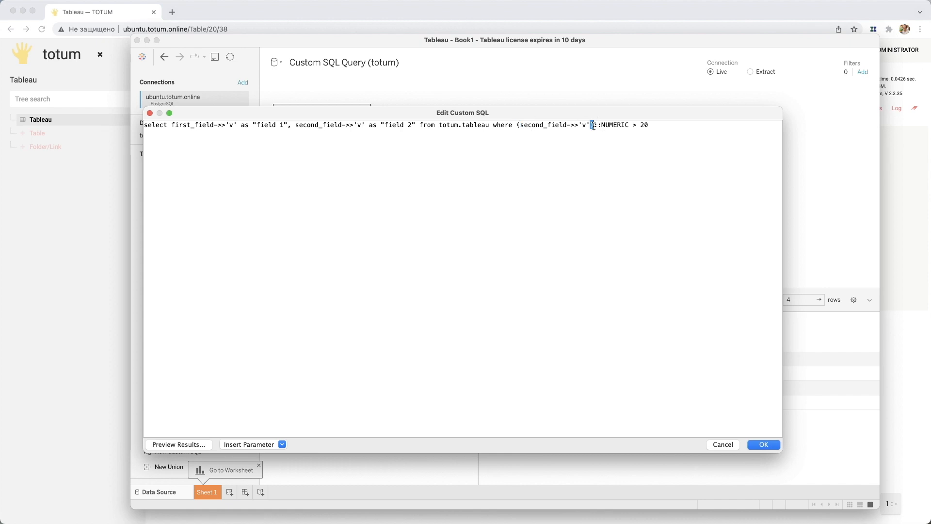
{"action": "left_click", "coordinate": [531, 126]}
{"action": "left_click_drag", "start_coordinate": [566, 126], "coordinate": [571, 125]}
{"action": "left_click", "coordinate": [599, 125]}
{"action": "double_click", "coordinate": [615, 125]}
{"action": "left_click", "coordinate": [639, 127]}
{"action": "left_click", "coordinate": [653, 127]}
- Replace the custom SQL with the copied query filtered by first_field->>'v' > 'B', apply it and load its results
{"action": "key", "text": "super+Tab"}
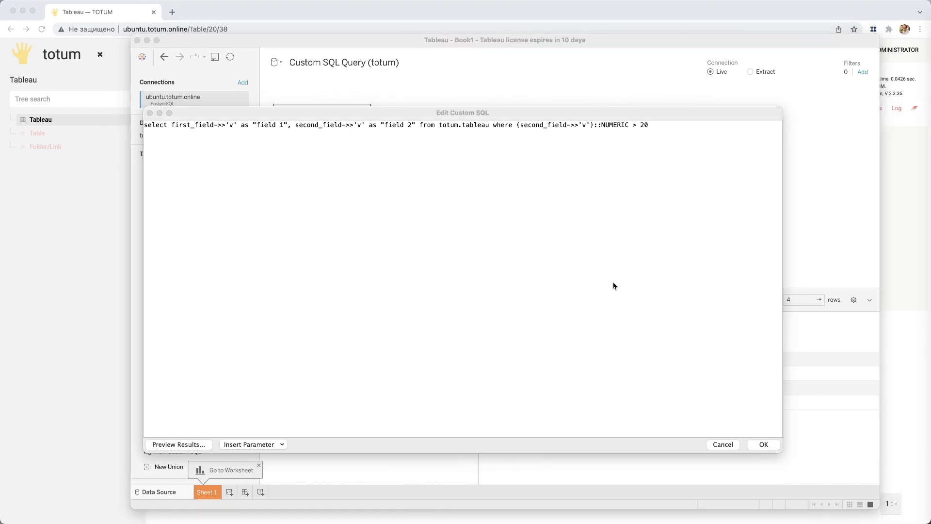
{"action": "key", "text": "super+Tab"}
{"action": "key", "text": "super+a"}
{"action": "key", "text": "super+v"}
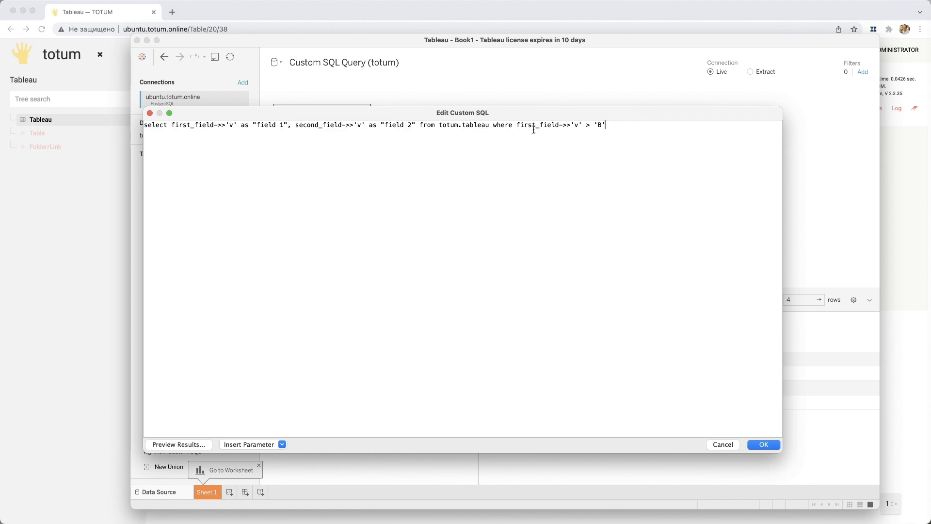
{"action": "left_click", "coordinate": [596, 125]}
{"action": "left_click_drag", "start_coordinate": [596, 126], "coordinate": [606, 126]}
{"action": "left_click", "coordinate": [604, 126]}
{"action": "left_click", "coordinate": [764, 444]}
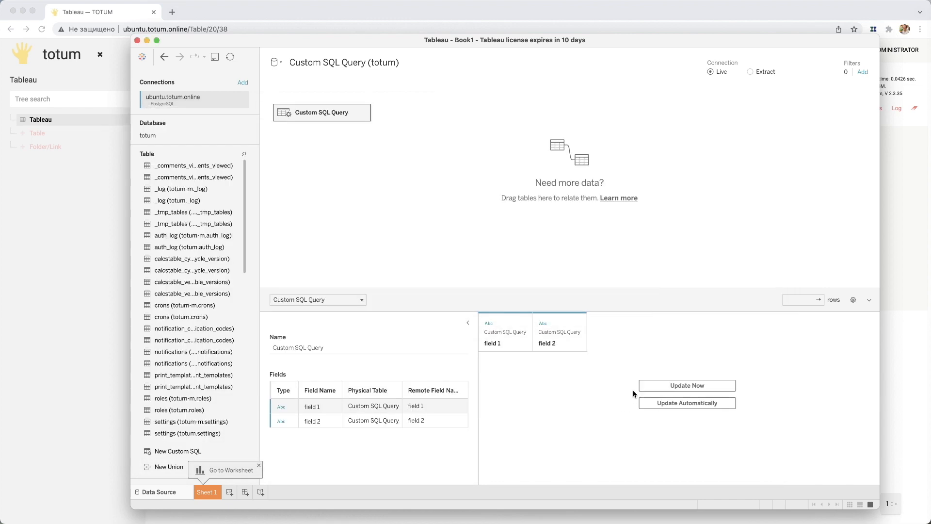
{"action": "left_click", "coordinate": [644, 386]}
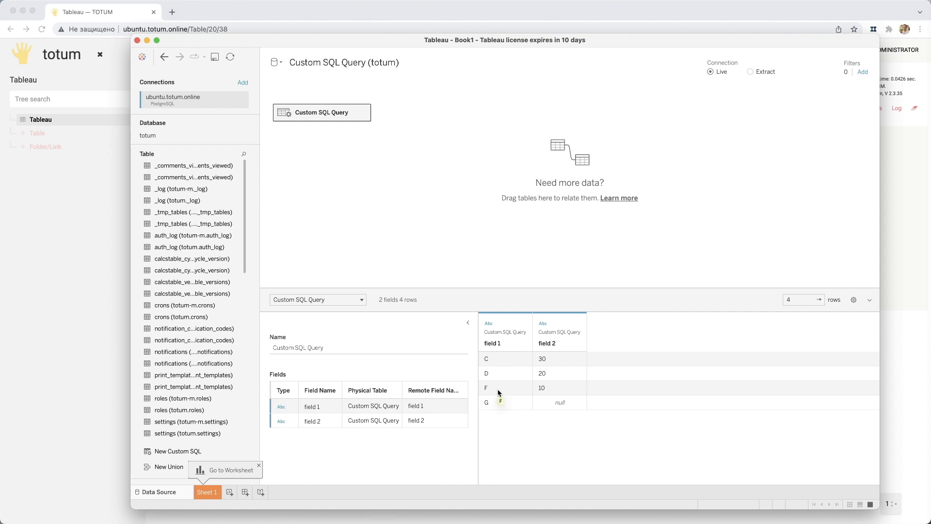
- Replace the custom SQL statement with the copied query filtered by first_field->>'v' in ('B','F') in an enlarged editor
{"action": "left_click", "coordinate": [364, 115]}
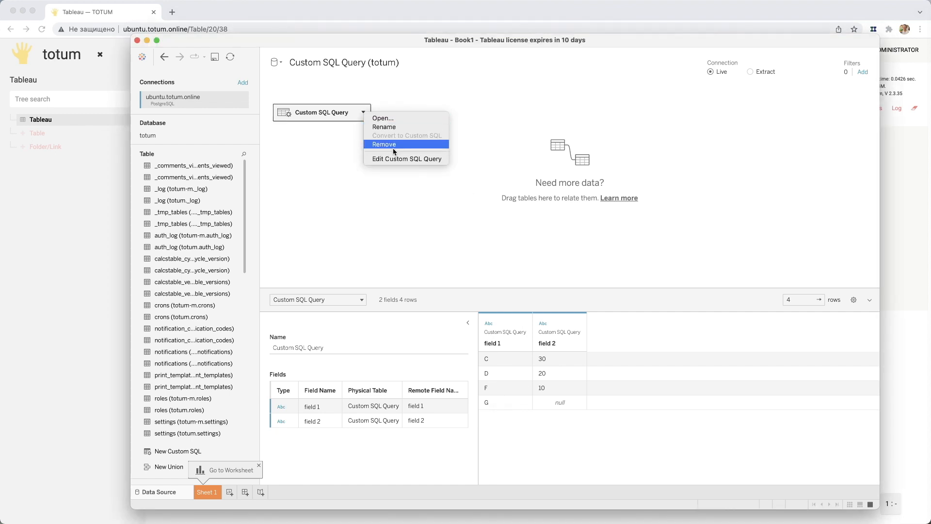
{"action": "left_click", "coordinate": [406, 155]}
{"action": "left_click", "coordinate": [394, 218]}
{"action": "key", "text": "super+a"}
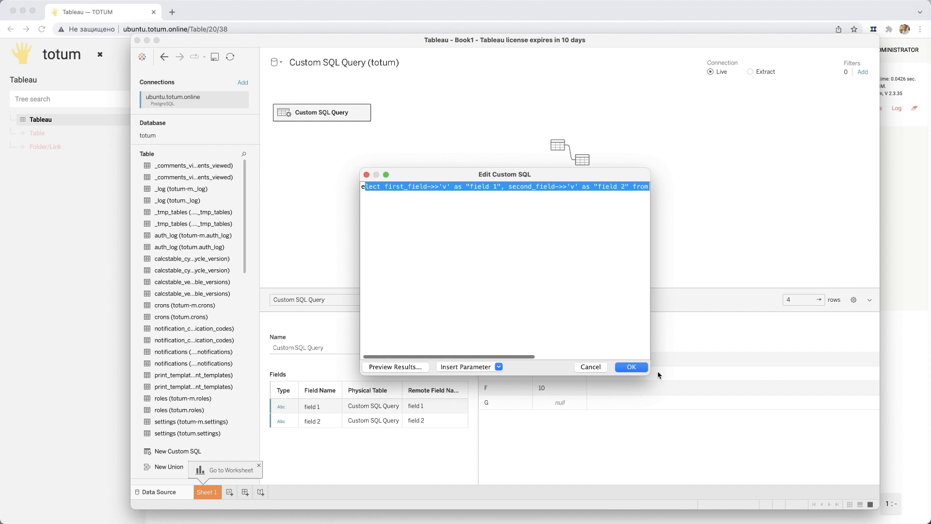
{"action": "left_click_drag", "start_coordinate": [648, 373], "coordinate": [830, 445]}
{"action": "left_click", "coordinate": [422, 272]}
{"action": "key", "text": "super+a"}
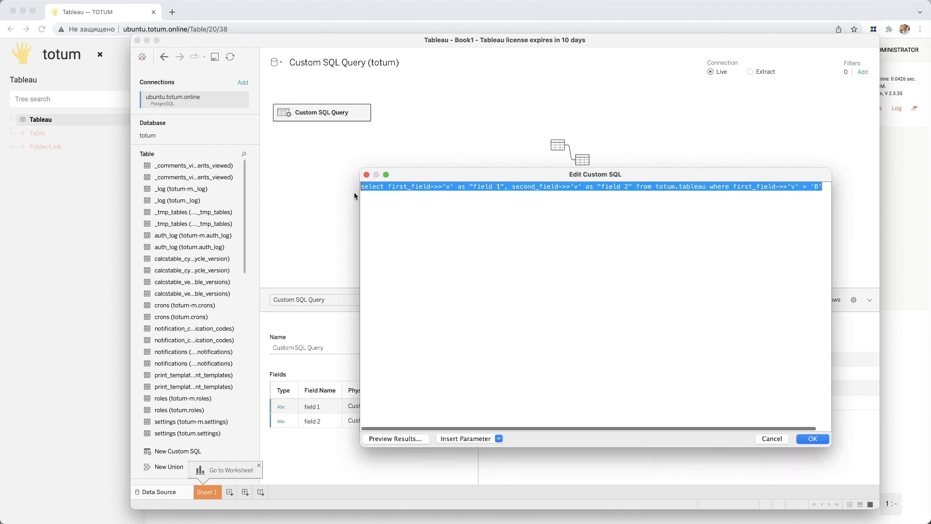
{"action": "key", "text": "super+v"}
{"action": "left_click_drag", "start_coordinate": [485, 175], "coordinate": [254, 117]}
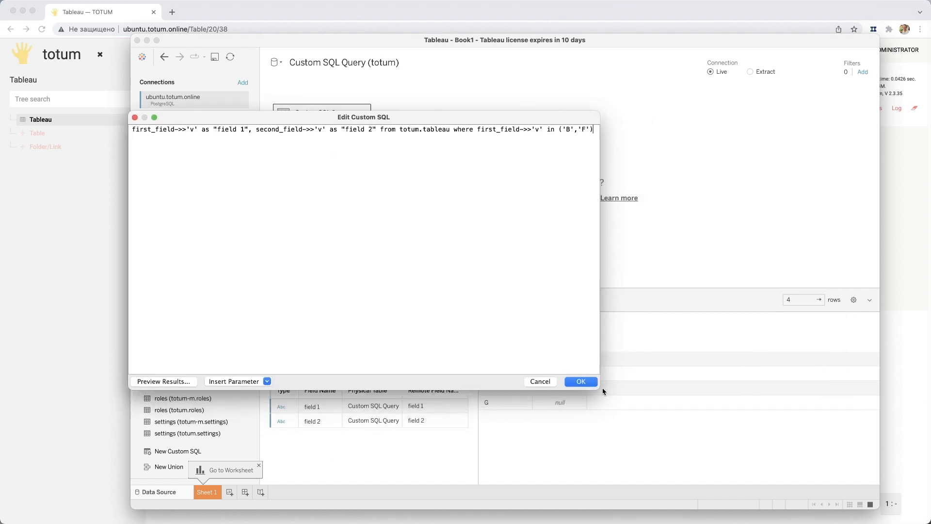
{"action": "left_click_drag", "start_coordinate": [601, 389], "coordinate": [760, 420]}
- Check the in ('B','F') condition on first_field, apply the query and load its results
{"action": "double_click", "coordinate": [515, 130]}
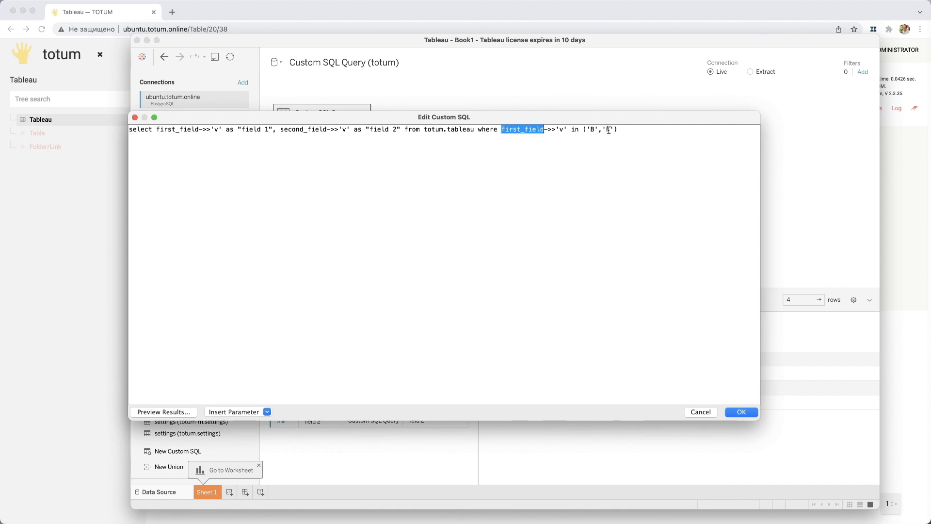
{"action": "left_click", "coordinate": [573, 131]}
{"action": "double_click", "coordinate": [574, 131]}
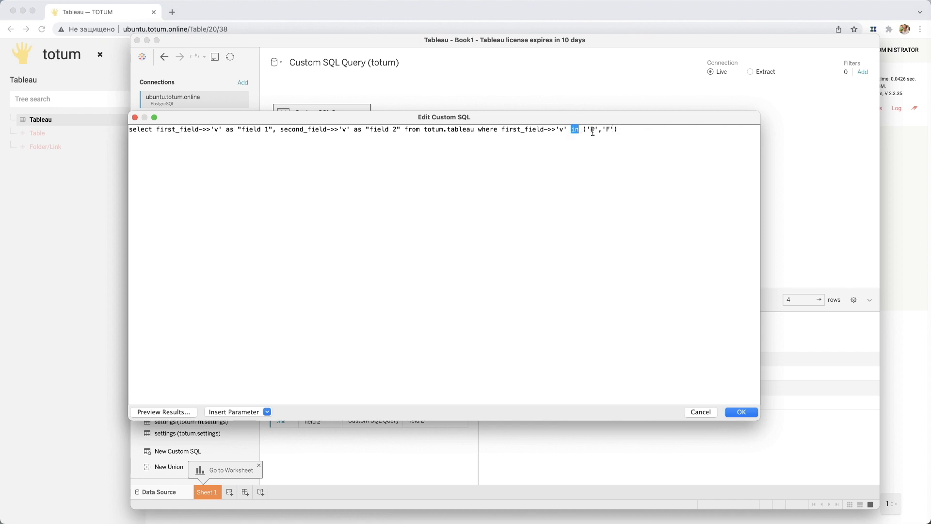
{"action": "left_click", "coordinate": [589, 130]}
{"action": "left_click", "coordinate": [583, 129]}
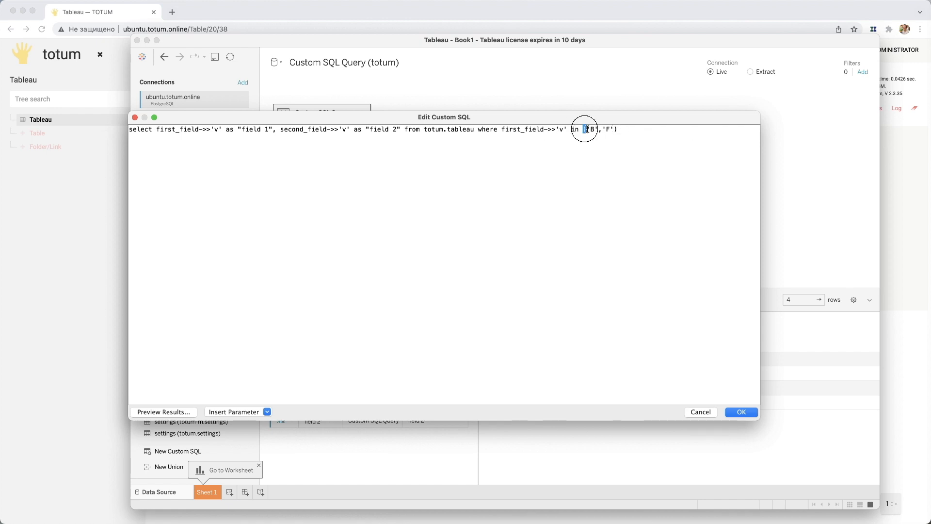
{"action": "double_click", "coordinate": [615, 130]}
{"action": "left_click", "coordinate": [607, 131]}
{"action": "left_click", "coordinate": [739, 411]}
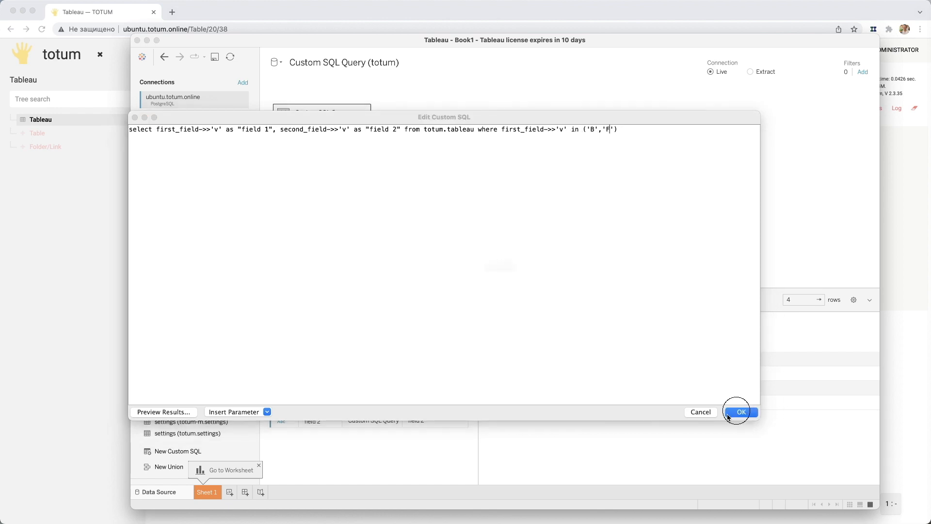
{"action": "left_click", "coordinate": [696, 384]}
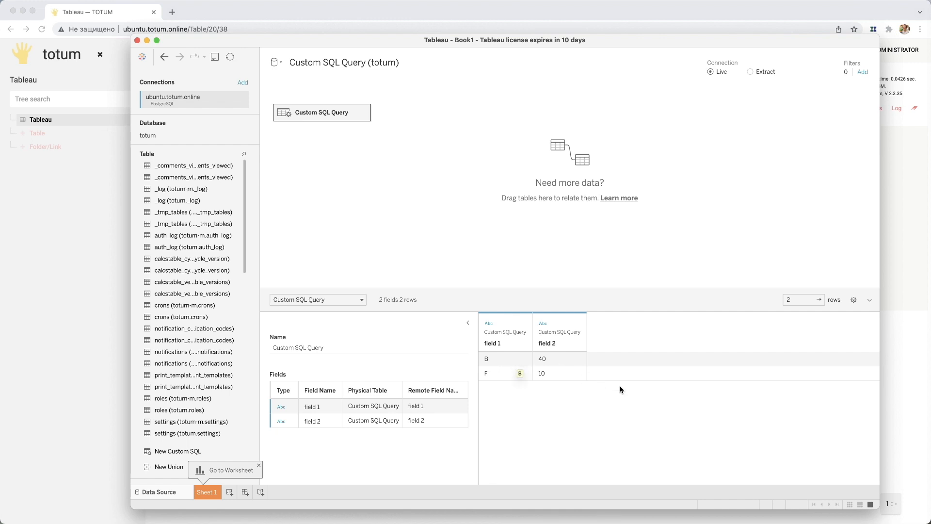
- Replace the custom SQL with the copied query filtered by first_field->>'v' not in ('B','F'), apply it and load its results
{"action": "left_click", "coordinate": [363, 112]}
{"action": "left_click", "coordinate": [395, 161]}
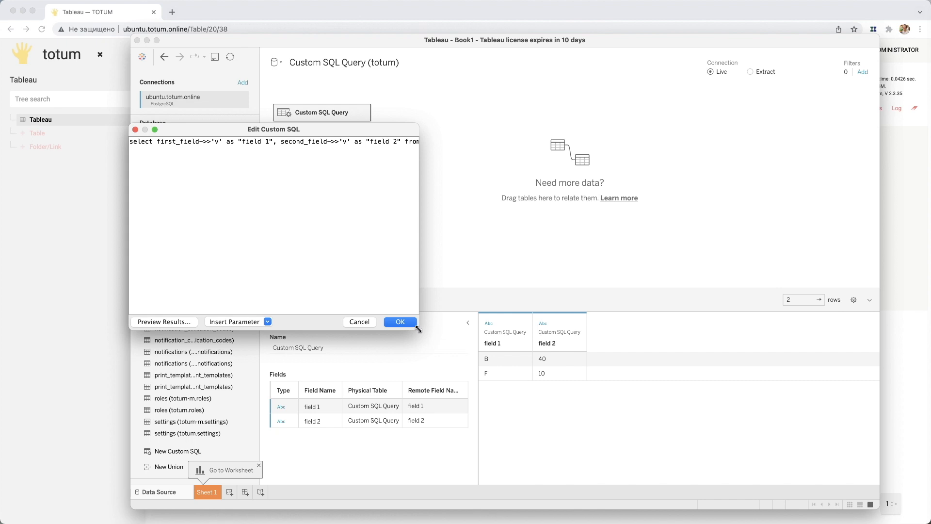
{"action": "left_click", "coordinate": [186, 194]}
{"action": "key", "text": "super+a"}
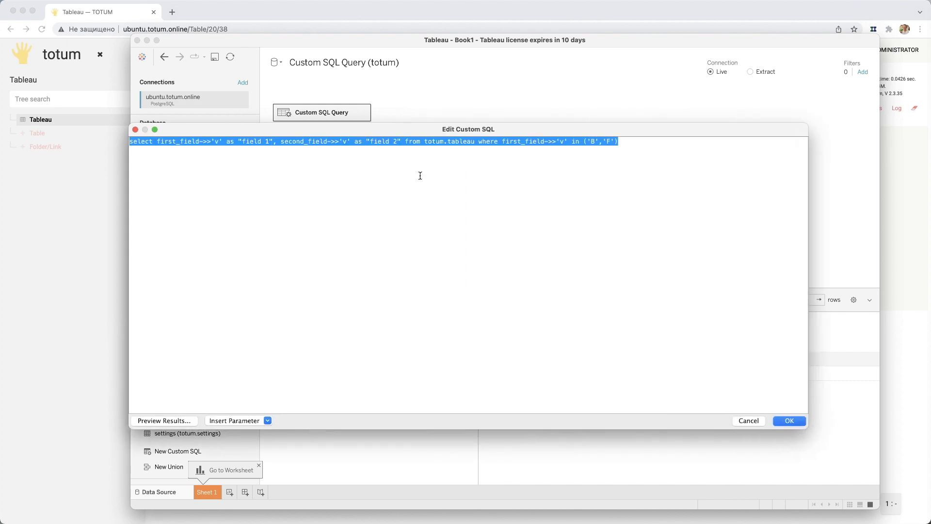
{"action": "type", "text": "select first_field->>'v' as \"field 1\", second_field->>'v' as \"field 2\" from totum.tableau where first_field->>'v' not in ('B','F')"}
{"action": "left_click", "coordinate": [579, 139]}
{"action": "left_click_drag", "start_coordinate": [572, 141], "coordinate": [599, 142]}
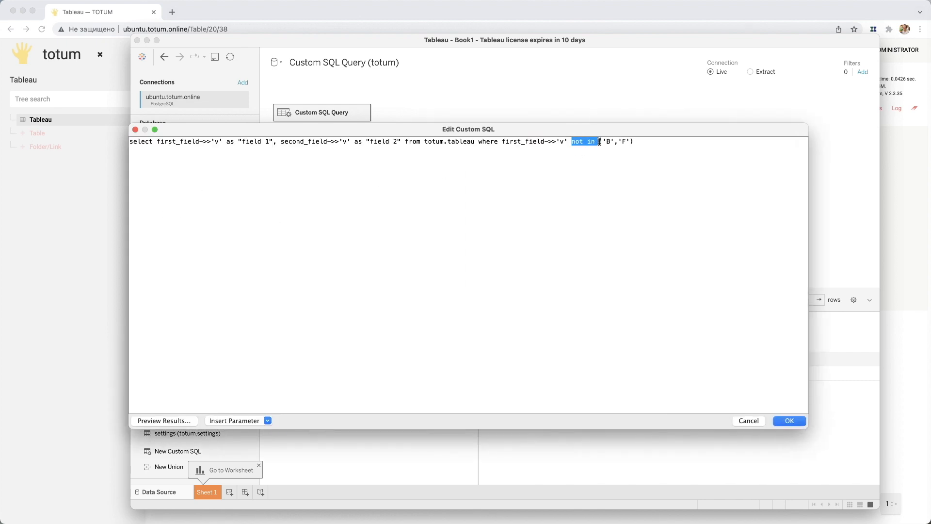
{"action": "left_click", "coordinate": [801, 420]}
{"action": "left_click", "coordinate": [679, 386]}
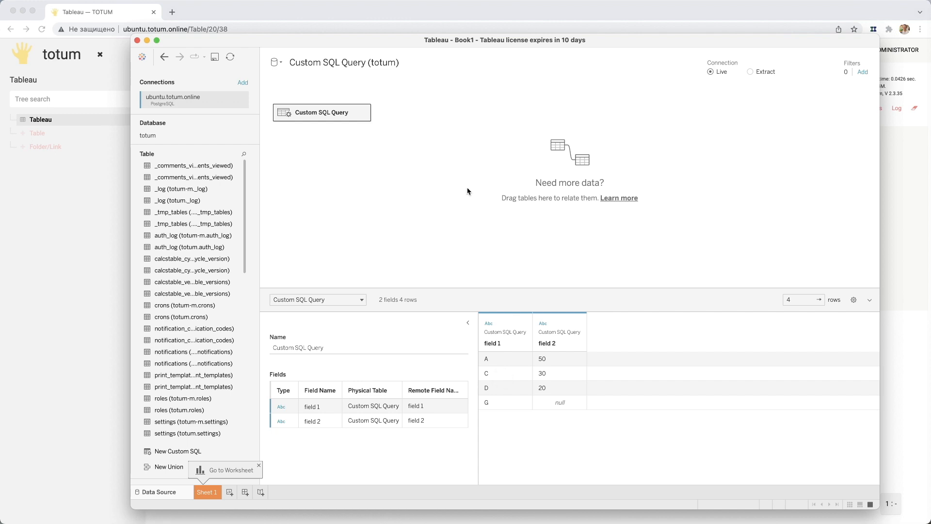
- Replace the custom SQL statement with the copied query using first_field->>'v' > 'B' order by first_field->>'v' asc
{"action": "left_click", "coordinate": [363, 112]}
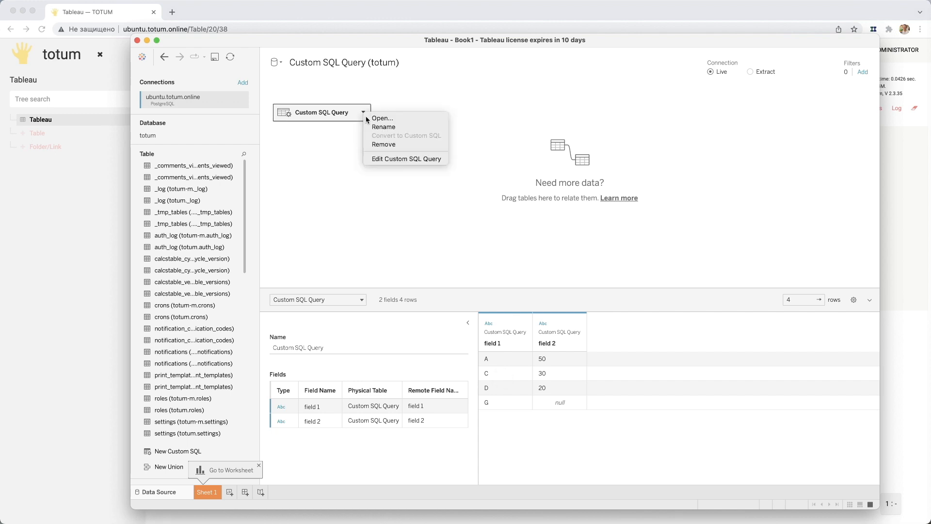
{"action": "left_click", "coordinate": [397, 159]}
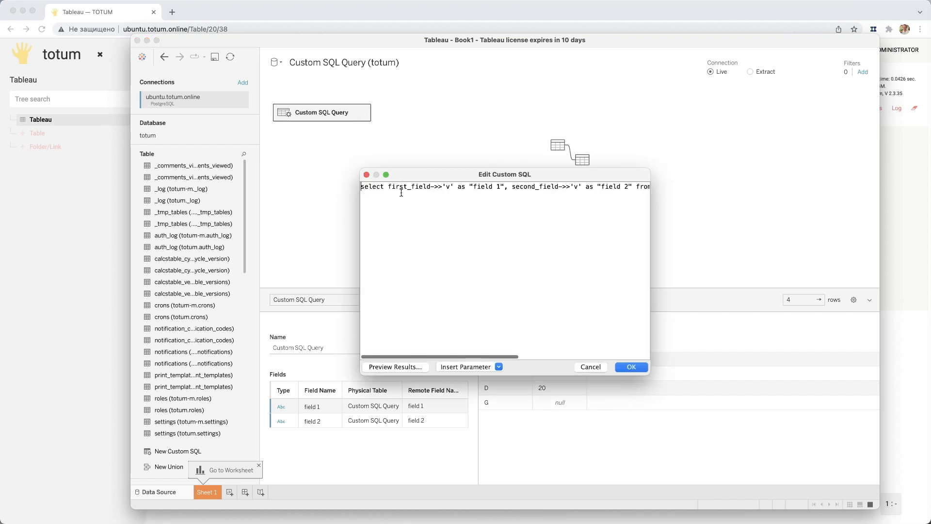
{"action": "left_click_drag", "start_coordinate": [568, 176], "coordinate": [379, 120]}
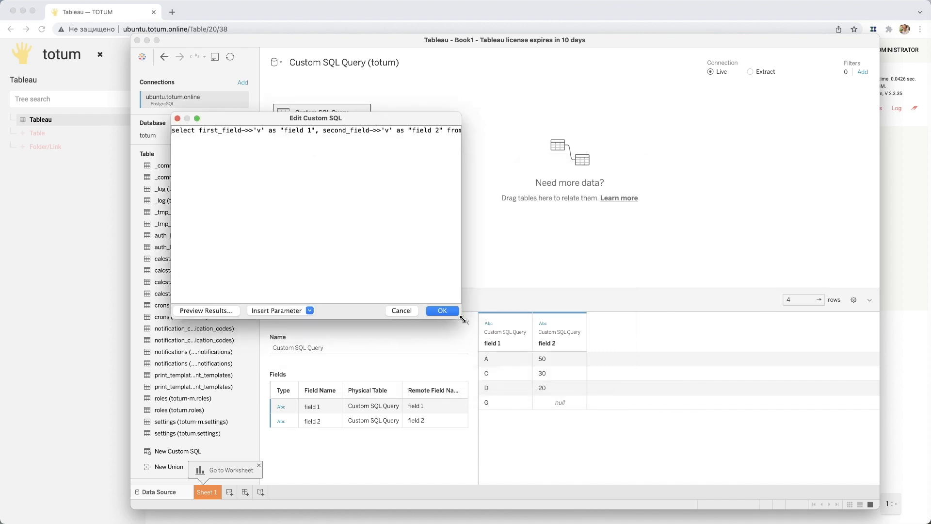
{"action": "left_click_drag", "start_coordinate": [461, 318], "coordinate": [778, 407]}
{"action": "key", "text": "super+a"}
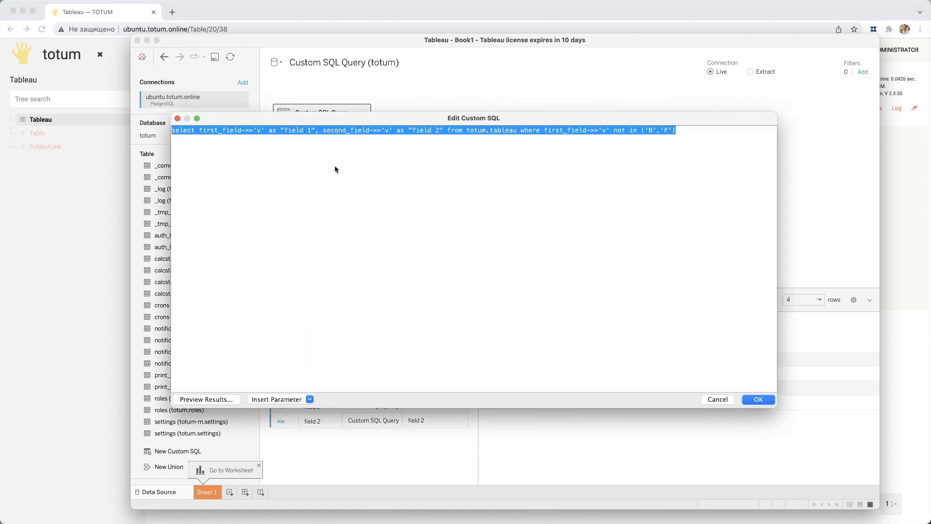
{"action": "key", "text": "super+v"}
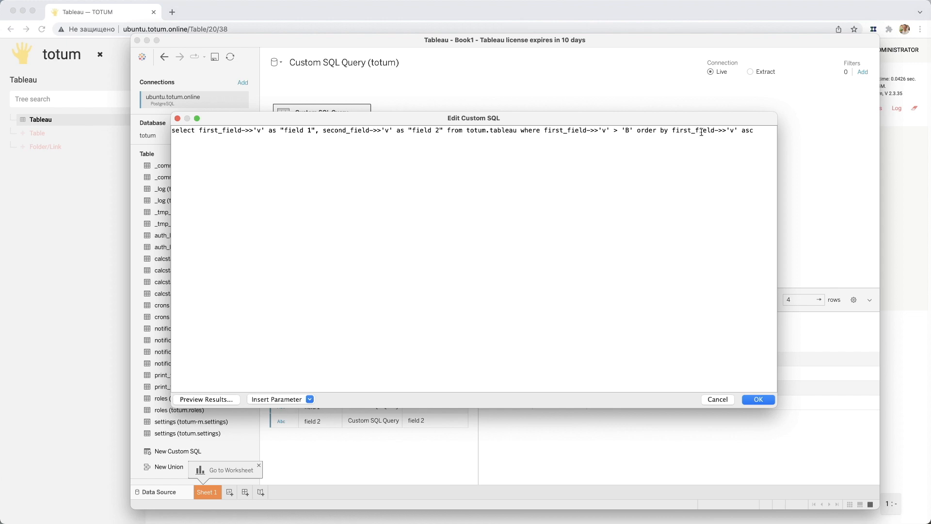
- Check the ascending order by clause on first_field, apply the query and load its results
{"action": "left_click", "coordinate": [717, 132]}
{"action": "left_click", "coordinate": [732, 131]}
{"action": "double_click", "coordinate": [748, 131]}
{"action": "left_click", "coordinate": [687, 140]}
{"action": "left_click", "coordinate": [758, 400]}
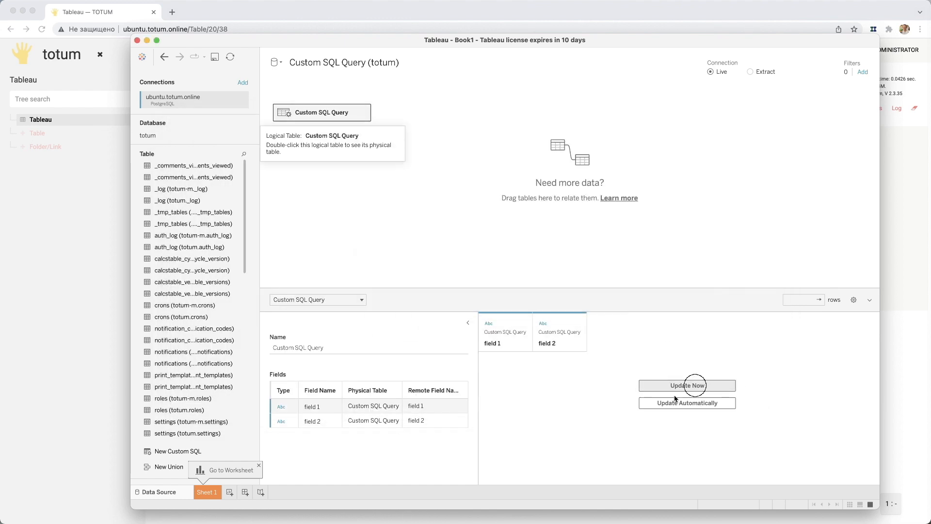
{"action": "left_click", "coordinate": [695, 385]}
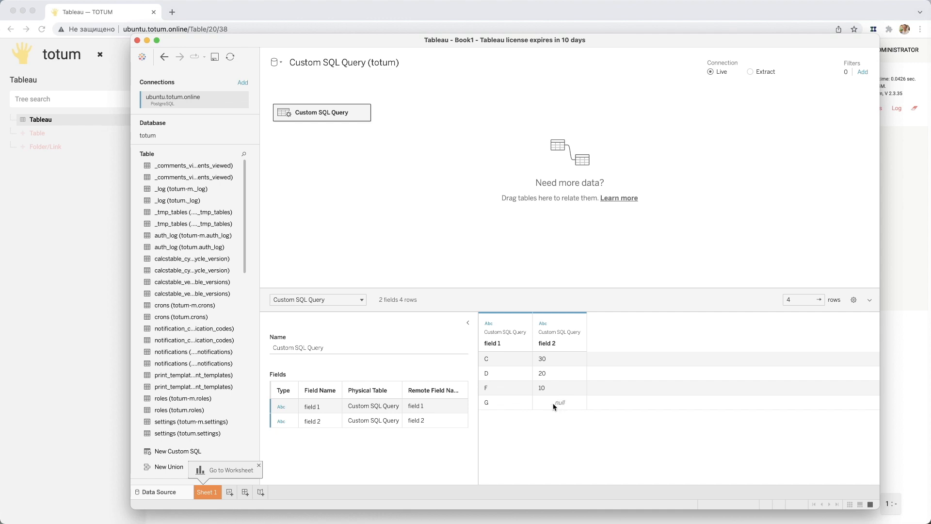
- Replace the custom SQL with the copied query adding list_field, filtering first_field->>'v' is NULL or = '', ordered by (second_field->>'v')::NUMERIC desc
{"action": "left_click", "coordinate": [104, 268]}
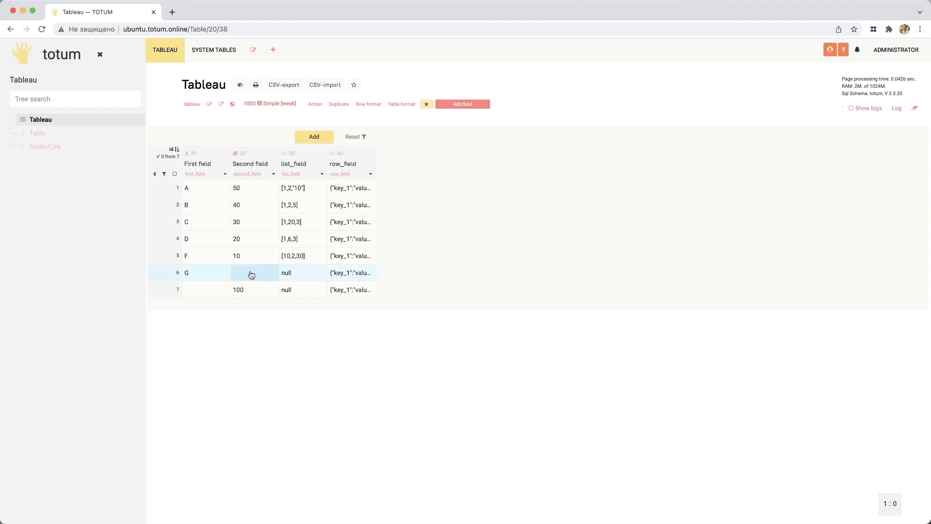
{"action": "key", "text": "super+Tab"}
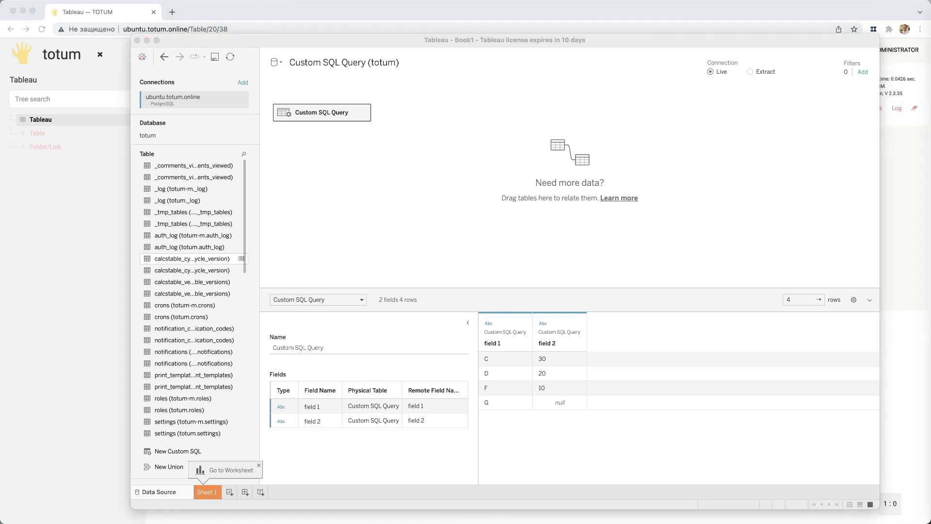
{"action": "left_click", "coordinate": [363, 112]}
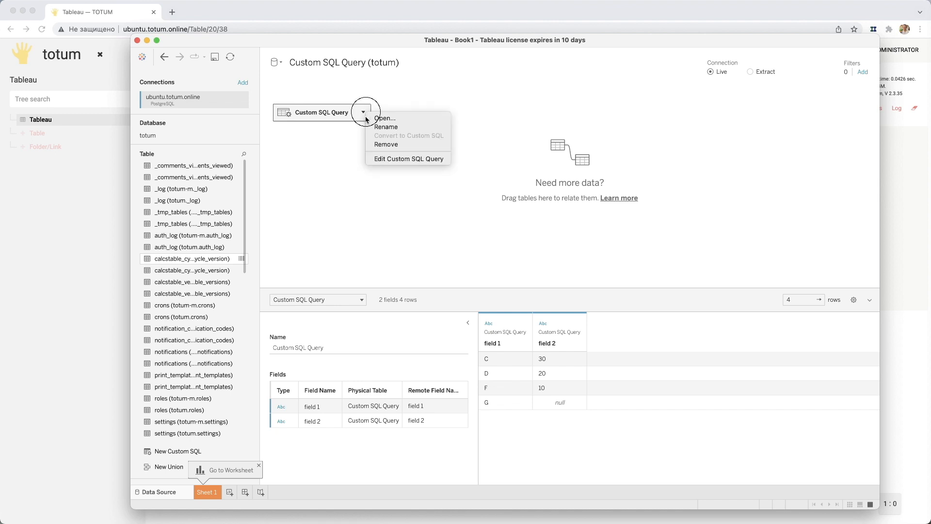
{"action": "left_click", "coordinate": [379, 158]}
{"action": "left_click_drag", "start_coordinate": [485, 176], "coordinate": [257, 118]}
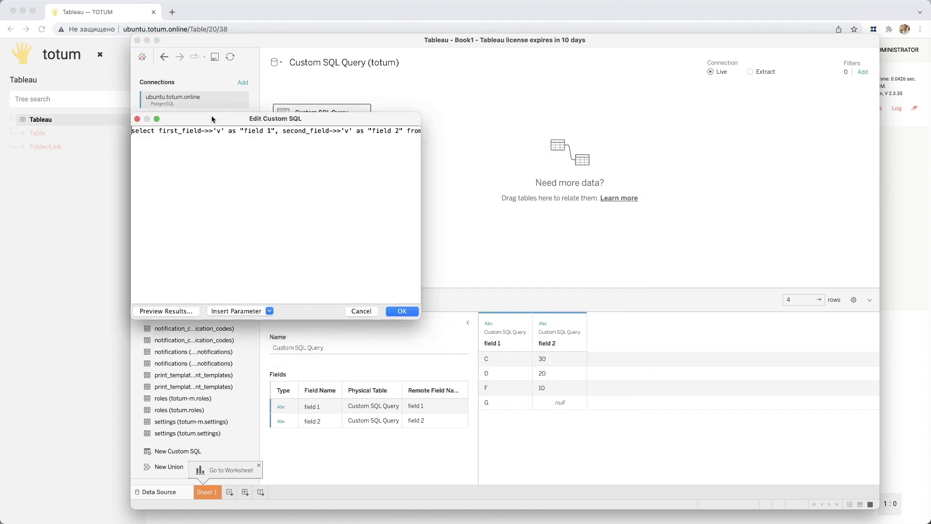
{"action": "left_click_drag", "start_coordinate": [421, 315], "coordinate": [767, 403]}
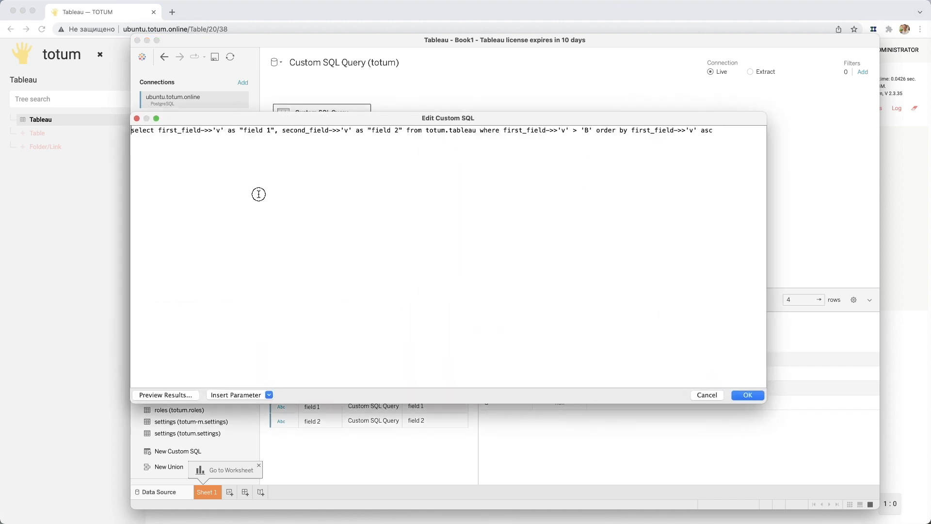
{"action": "left_click_drag", "start_coordinate": [257, 194], "coordinate": [97, 125]}
{"action": "type", "text": "select first_field->>'v' as \"field 1\", second_field->>'v' as \"field 2\", list_field->>'v' as list from totum.tableau  where (first_field->>'v' is NULL or first_field->>'v' = '') order by (second_field->>'v')::NUMERIC desc"}
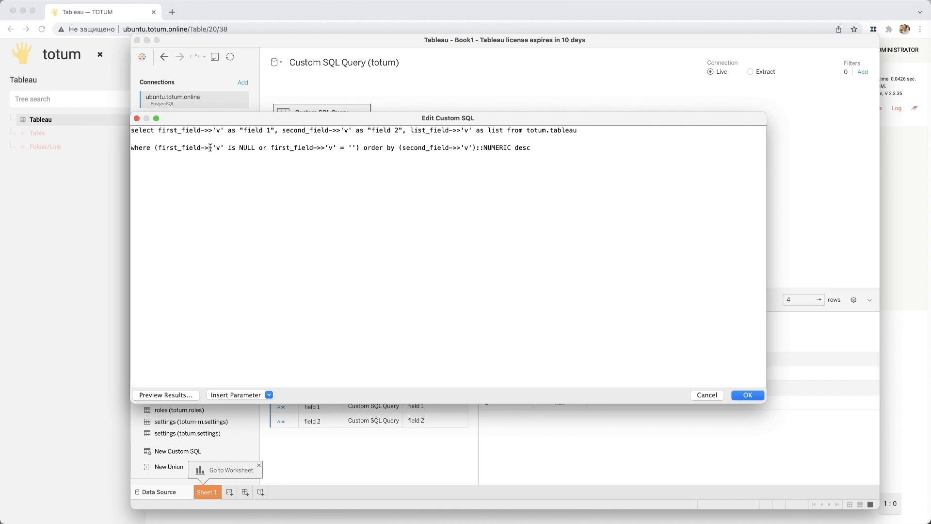
- Check the NULL-or-empty condition on first_field and the numeric descending sort, apply the query and load its results
{"action": "double_click", "coordinate": [182, 148]}
{"action": "left_click_drag", "start_coordinate": [228, 148], "coordinate": [252, 150]}
{"action": "double_click", "coordinate": [264, 147]}
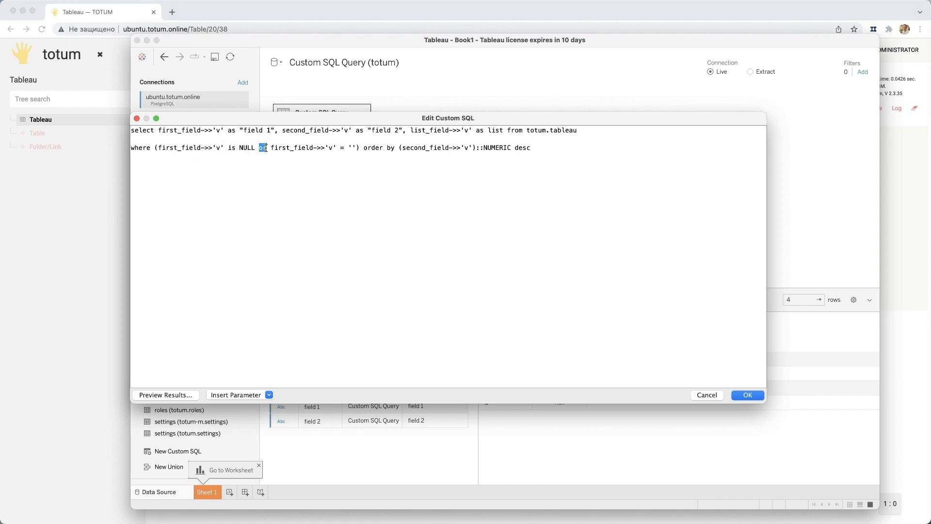
{"action": "left_click", "coordinate": [290, 148]}
{"action": "double_click", "coordinate": [349, 147]}
{"action": "left_click", "coordinate": [363, 151]}
{"action": "double_click", "coordinate": [353, 148]}
{"action": "left_click", "coordinate": [355, 148]}
{"action": "left_click_drag", "start_coordinate": [374, 148], "coordinate": [529, 149]}
{"action": "left_click", "coordinate": [547, 148]}
{"action": "left_click", "coordinate": [747, 394]}
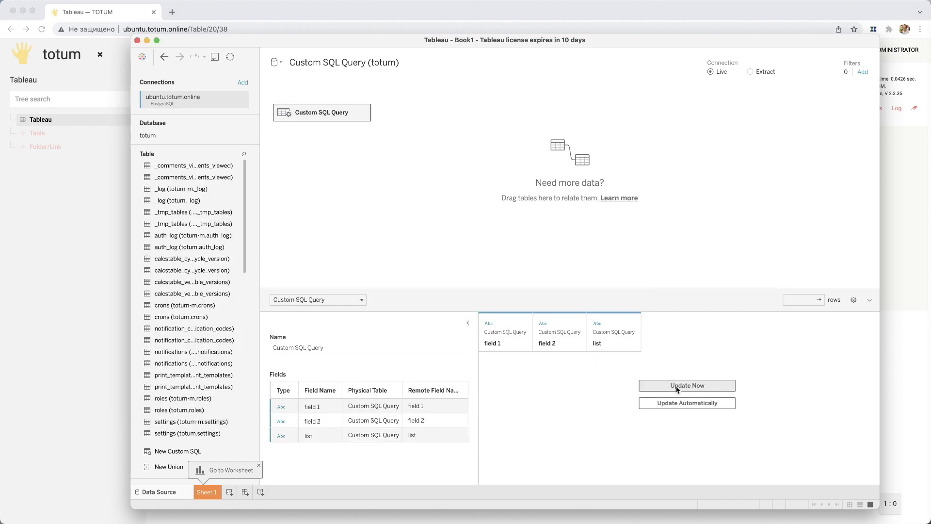
{"action": "left_click", "coordinate": [677, 389]}
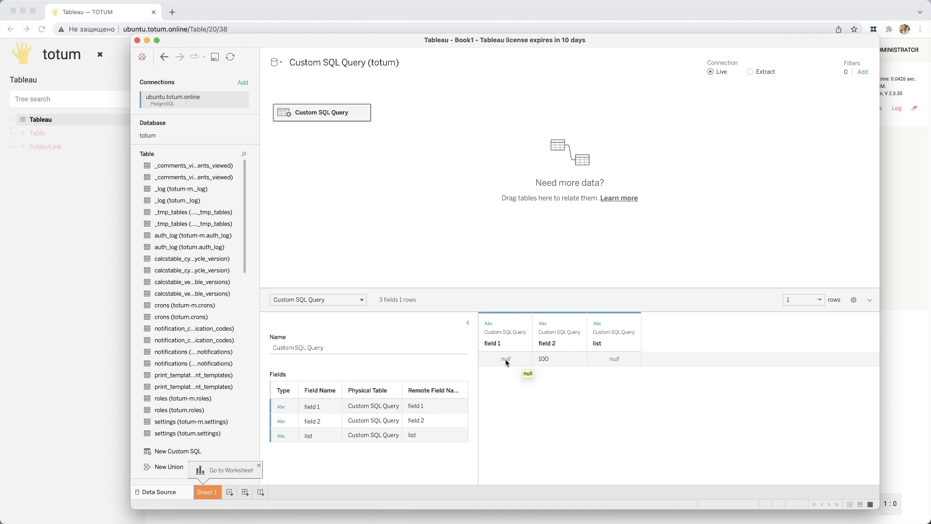
- Switch to the Totum table in the browser and examine the list_field contents of rows A and F
{"action": "left_click", "coordinate": [67, 272]}
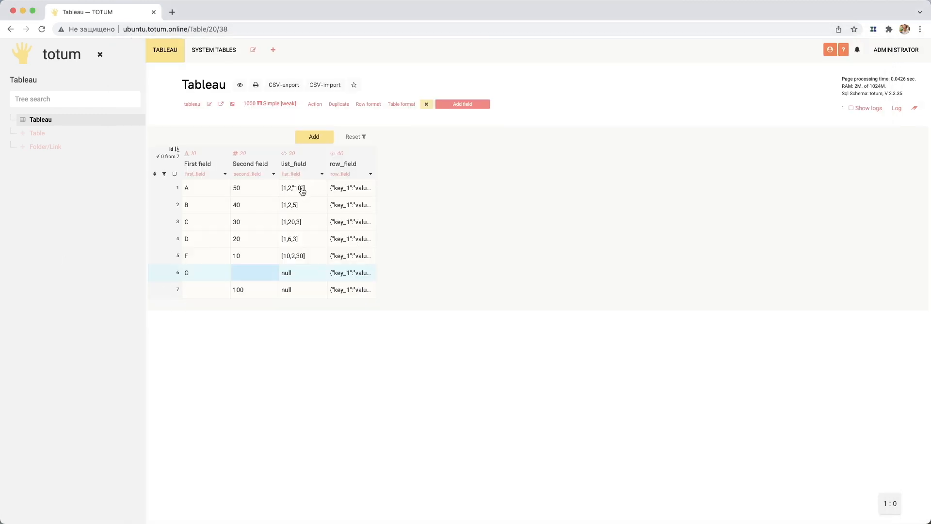
{"action": "left_click", "coordinate": [299, 193]}
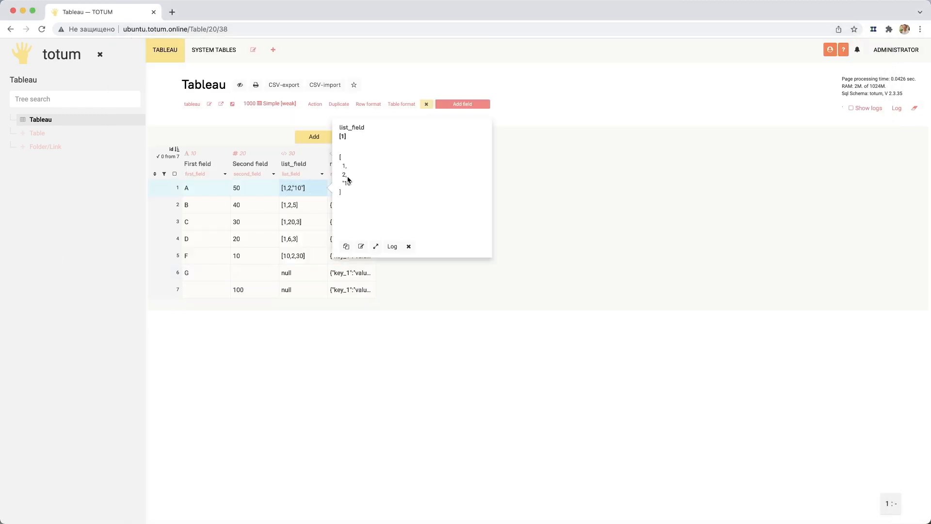
{"action": "left_click", "coordinate": [294, 173]}
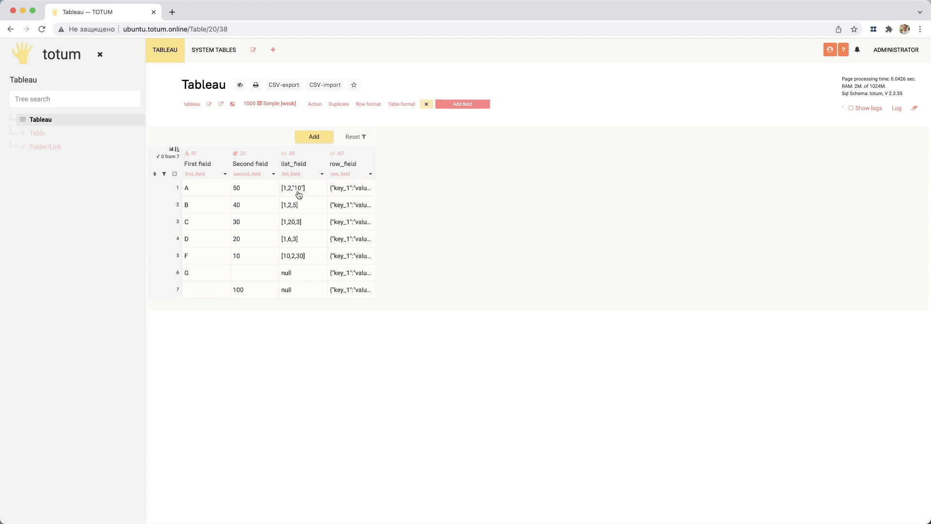
{"action": "key", "text": "super+Tab"}
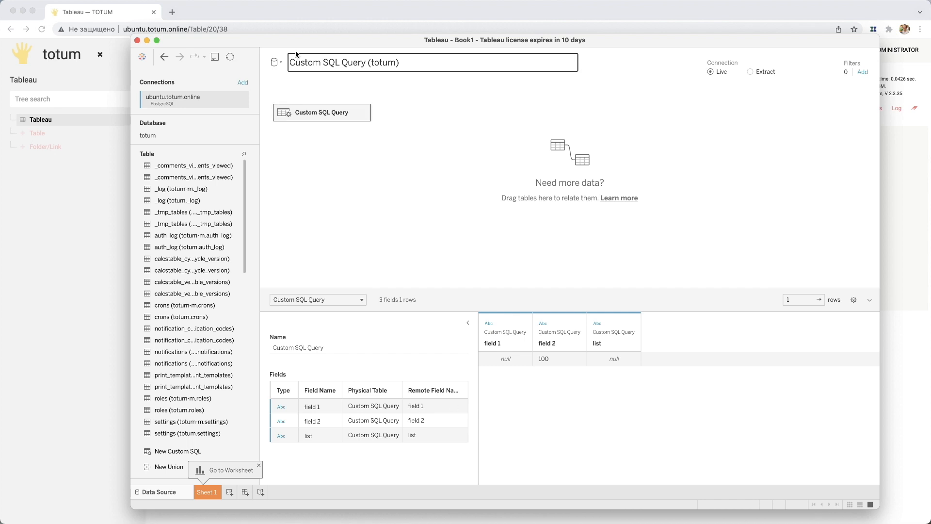
{"action": "left_click_drag", "start_coordinate": [301, 40], "coordinate": [708, 60]}
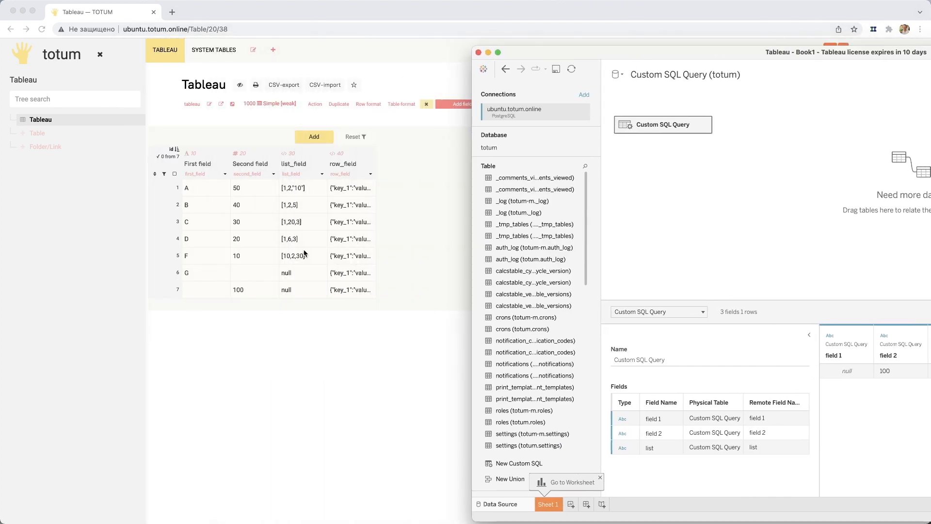
{"action": "left_click", "coordinate": [301, 189]}
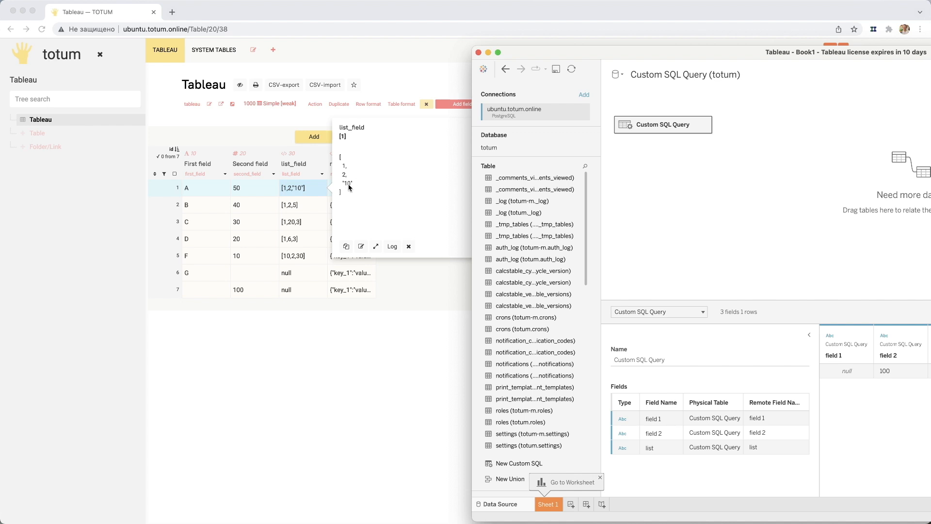
{"action": "left_click", "coordinate": [306, 259]}
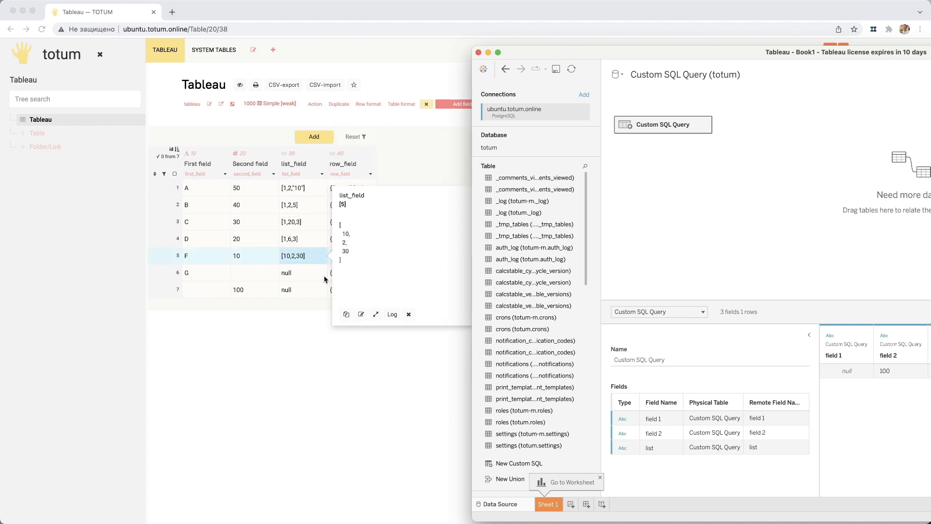
{"action": "left_click", "coordinate": [304, 255]}
{"action": "left_click", "coordinate": [306, 257]}
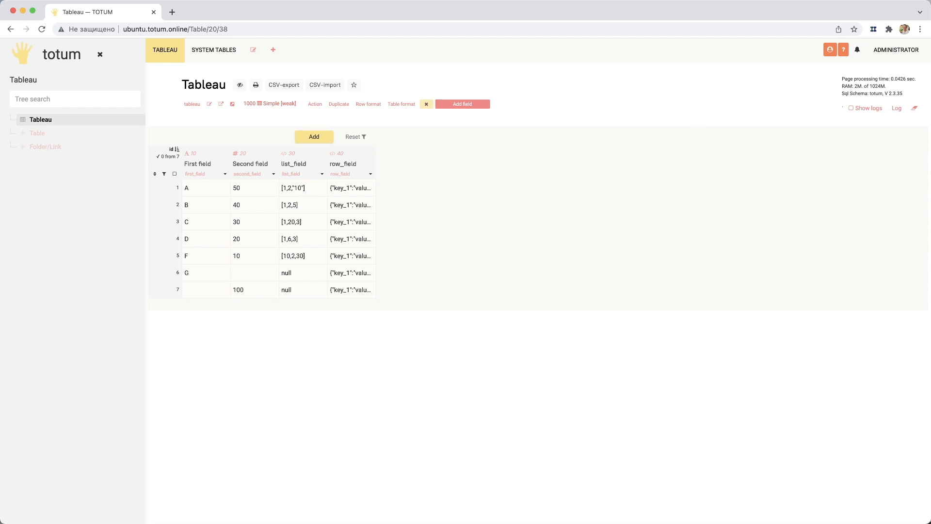
{"action": "key", "text": "super+Tab"}
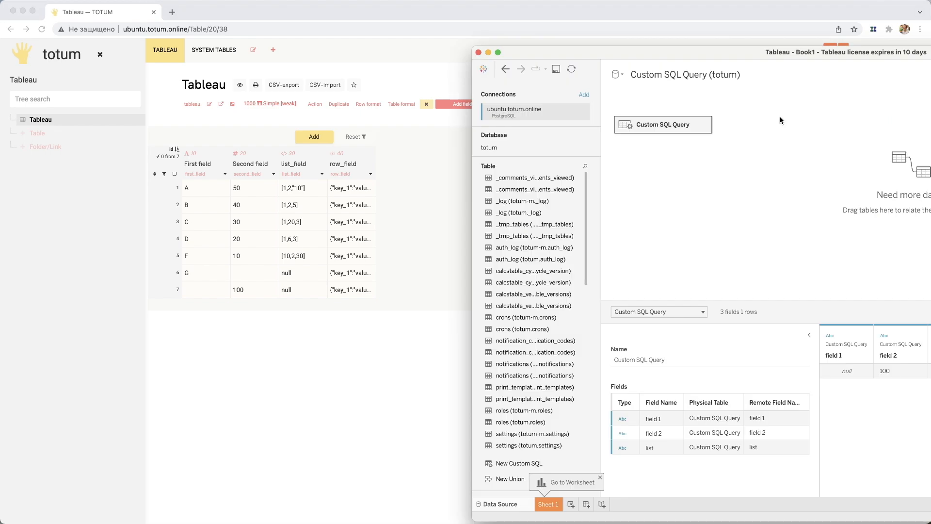
- Replace Tableau's custom SQL with the copied query using list_field->'v' @> '10'::jsonb, with a blank line before the where clause
{"action": "left_click_drag", "start_coordinate": [735, 41], "coordinate": [366, 39]}
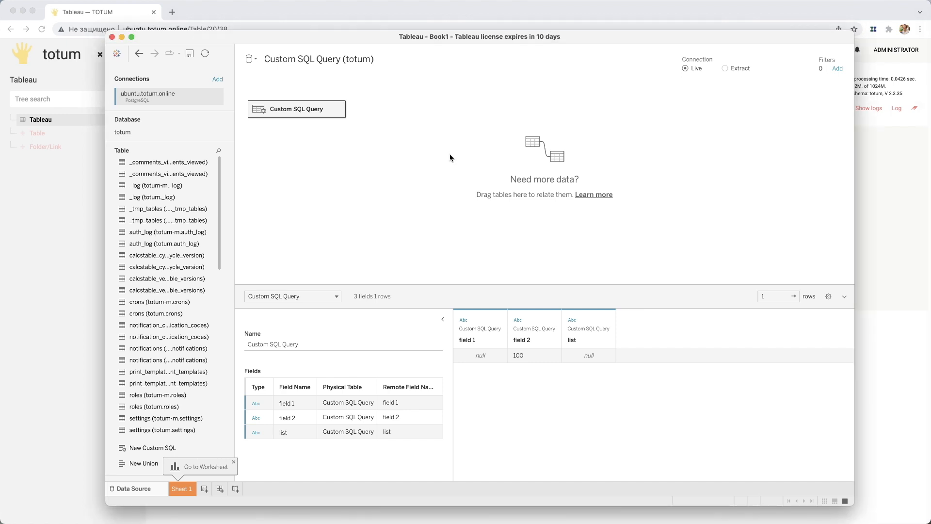
{"action": "left_click", "coordinate": [338, 109]}
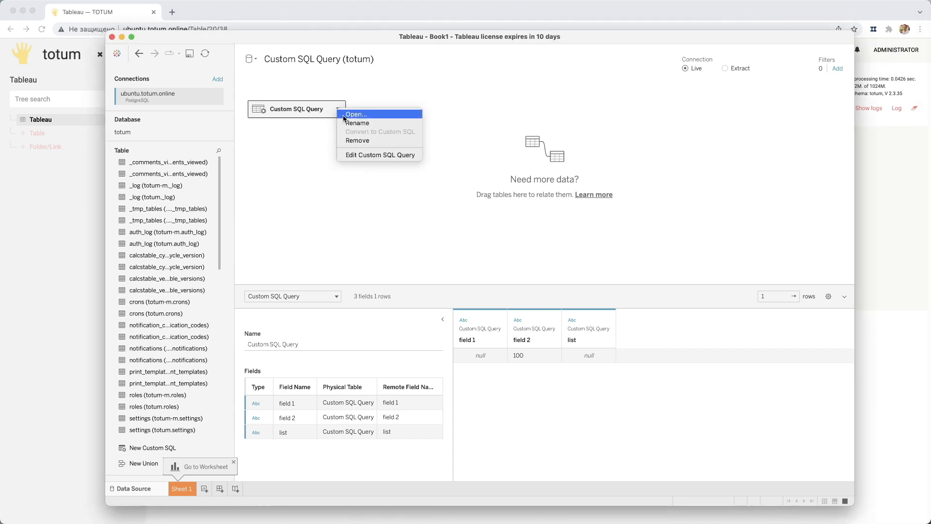
{"action": "left_click", "coordinate": [364, 155]}
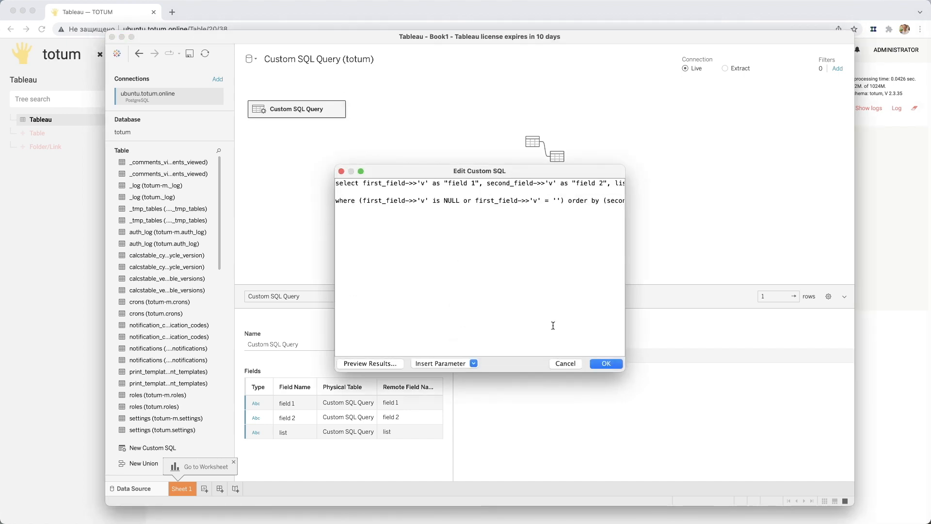
{"action": "left_click_drag", "start_coordinate": [526, 176], "coordinate": [296, 125]}
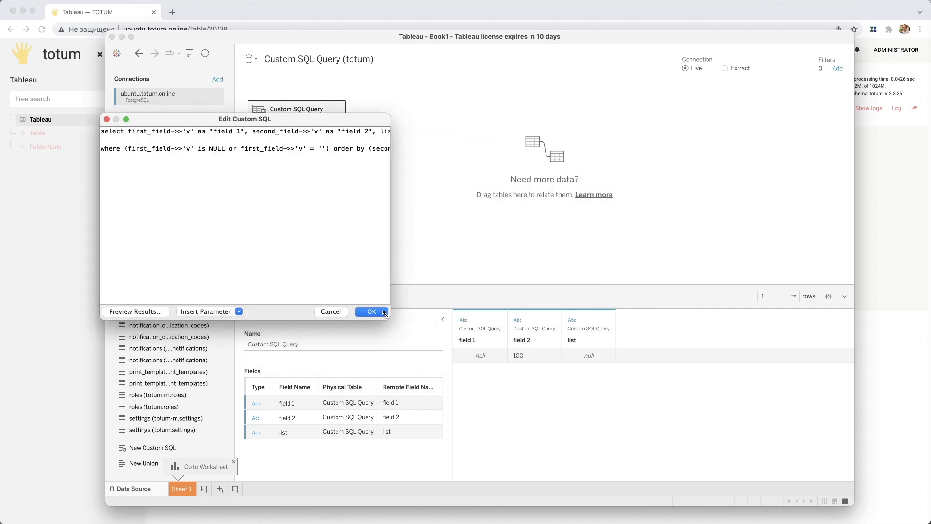
{"action": "left_click_drag", "start_coordinate": [390, 320], "coordinate": [751, 435]}
{"action": "key", "text": "super+a"}
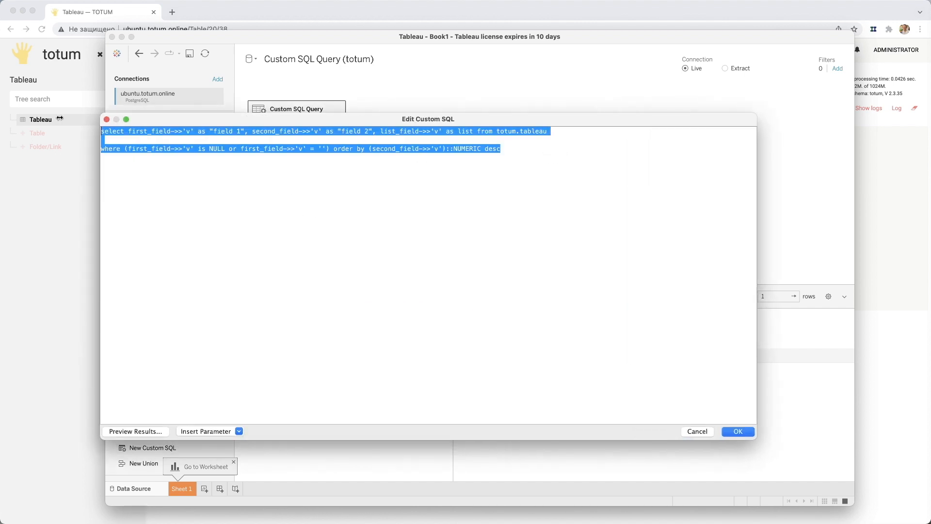
{"action": "type", "text": "select first_field->>'v' as \"field 1\", second_field->>'v' as \"field 2\", list_field->>'v' as list from totum.tableau where list_field->'v' @> '10'::jsonb order by (second_field->>'v')::NUMERIC desc"}
{"action": "left_click_drag", "start_coordinate": [199, 118], "coordinate": [277, 127]}
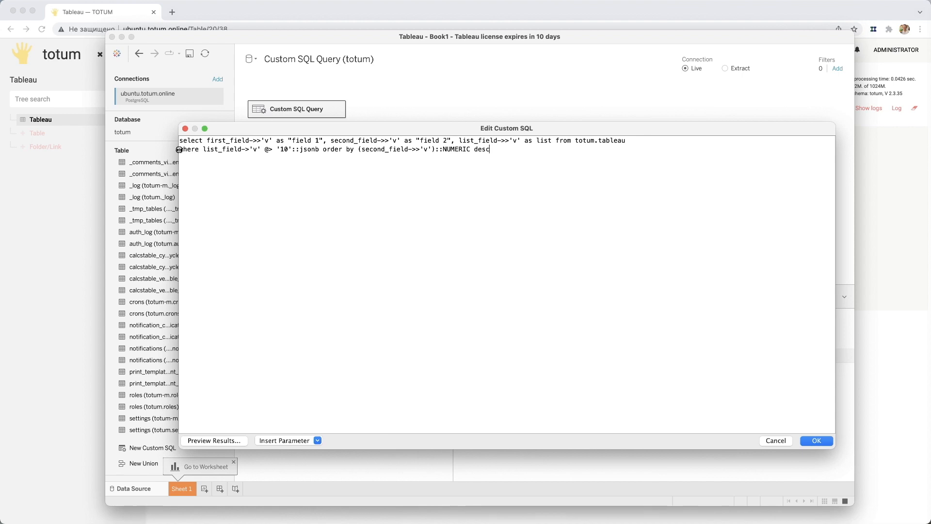
{"action": "triple_click", "coordinate": [179, 150]}
{"action": "left_click", "coordinate": [179, 150]}
{"action": "key", "text": "Return"}
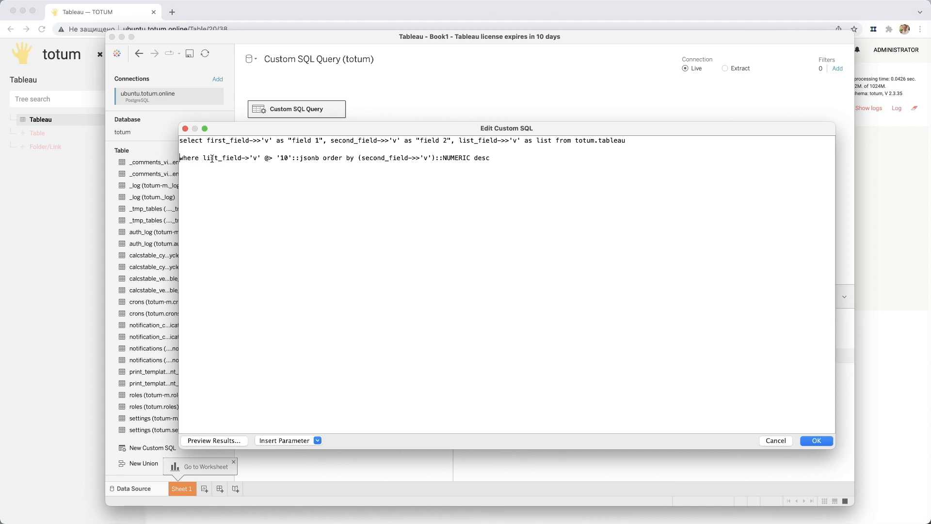
- Check the @> '10'::jsonb containment condition on list_field, apply the query and inspect the returned list value
{"action": "left_click", "coordinate": [251, 160]}
{"action": "key", "text": "BackSpace"}
{"action": "double_click", "coordinate": [267, 158]}
{"action": "left_click", "coordinate": [276, 159]}
{"action": "left_click_drag", "start_coordinate": [292, 157], "coordinate": [276, 158]}
{"action": "left_click", "coordinate": [301, 160]}
{"action": "left_click", "coordinate": [818, 441]}
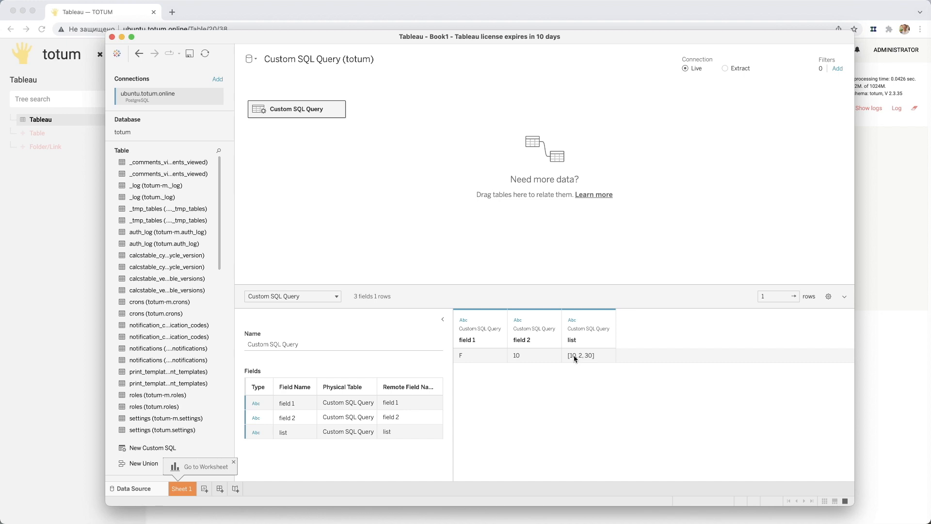
{"action": "mouse_move", "coordinate": [574, 358]}
- Replace the custom SQL with the copied query matching list_field->'v' @> '10'::jsonb or '"10"'::jsonb, with a blank line before the where clause
{"action": "left_click", "coordinate": [930, 416]}
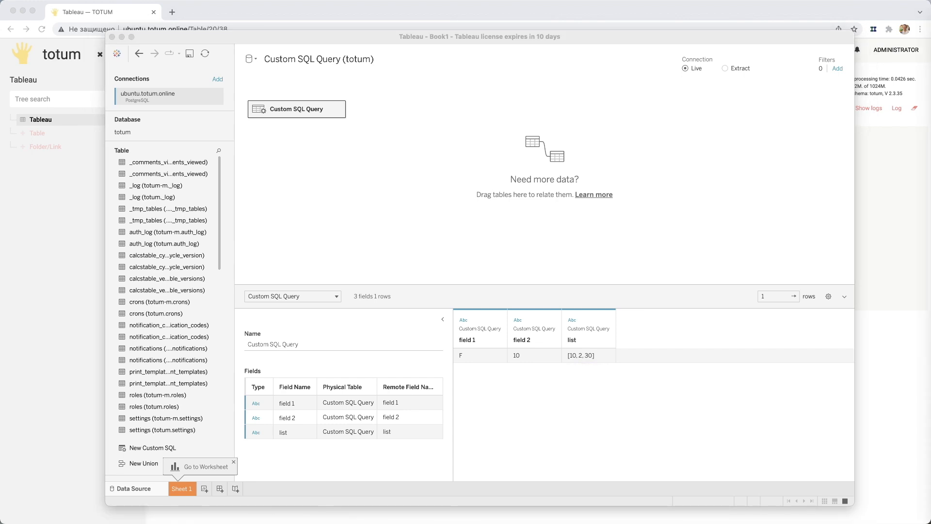
{"action": "left_click", "coordinate": [369, 129]}
{"action": "left_click", "coordinate": [338, 108]}
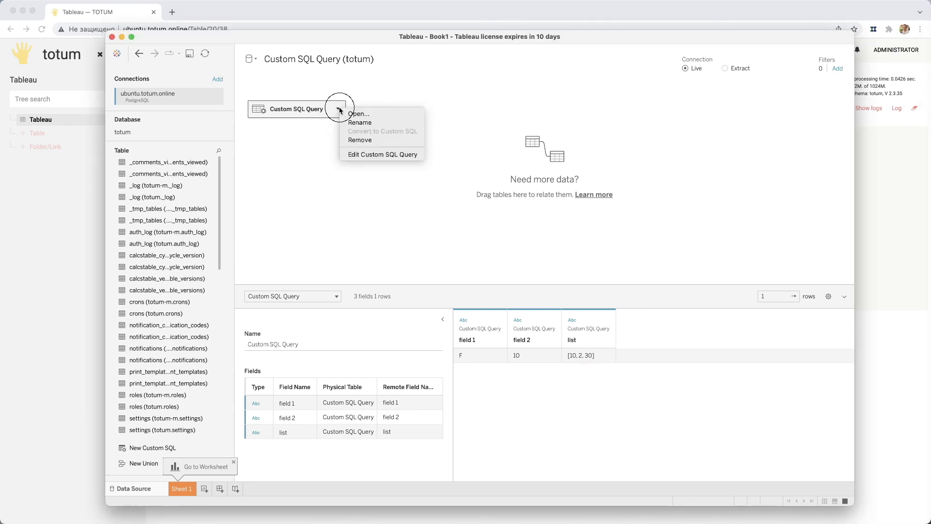
{"action": "left_click", "coordinate": [368, 154]}
{"action": "left_click_drag", "start_coordinate": [435, 179], "coordinate": [264, 130]}
{"action": "left_click_drag", "start_coordinate": [445, 331], "coordinate": [796, 447]}
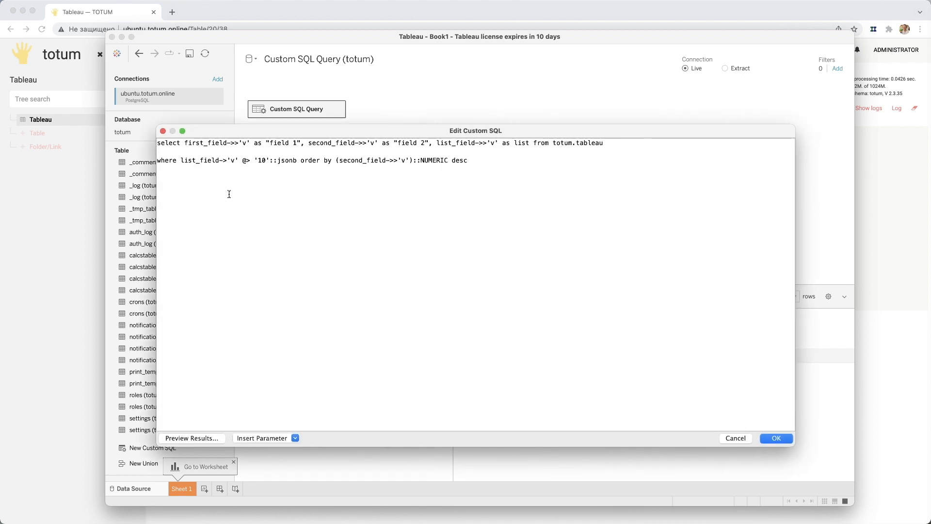
{"action": "key", "text": "super+a"}
{"action": "type", "text": "select first_field->>'v' as \"field 1\", second_field->>'v' as \"field 2\", list_field->>'v' as list from totum.tableau where (list_field->'v' @> '10'::jsonb or list_field->'v' @> '\"10\"'::jsonb) order by (second_field->>'v')::NUMERIC desc"}
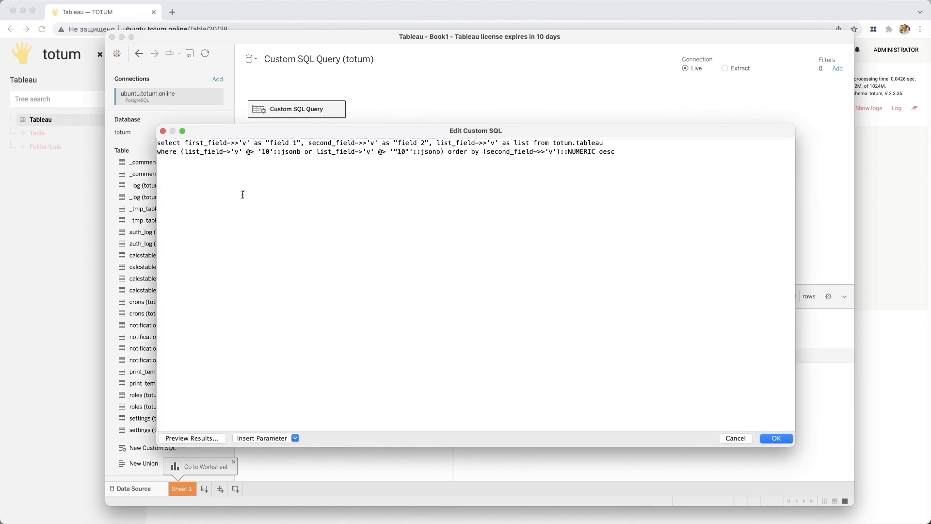
{"action": "left_click", "coordinate": [156, 152]}
{"action": "key", "text": "Return"}
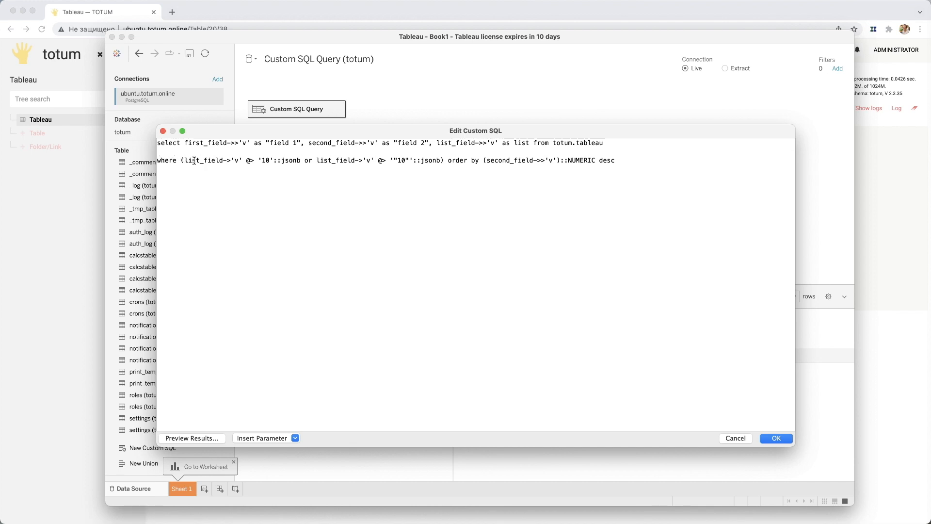
- Check the parentheses and both jsonb containment conditions joined by or, apply the query and load its results
{"action": "double_click", "coordinate": [184, 160]}
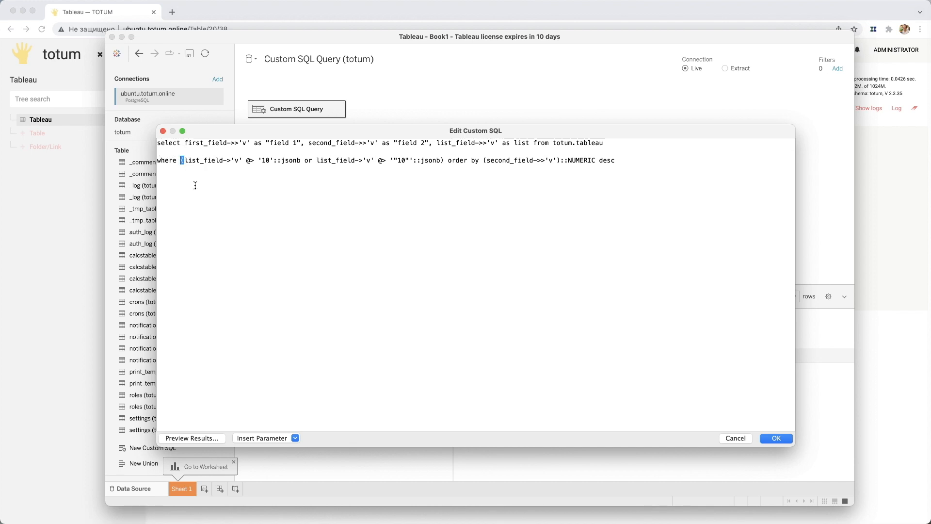
{"action": "double_click", "coordinate": [442, 161]}
{"action": "left_click_drag", "start_coordinate": [193, 161], "coordinate": [306, 161]}
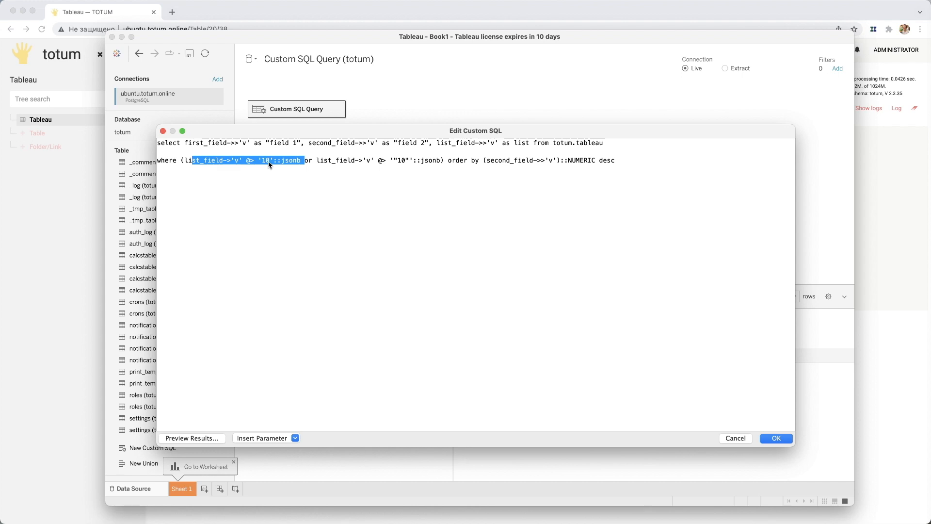
{"action": "left_click", "coordinate": [340, 162]}
{"action": "left_click_drag", "start_coordinate": [373, 161], "coordinate": [415, 161]}
{"action": "left_click", "coordinate": [427, 161]}
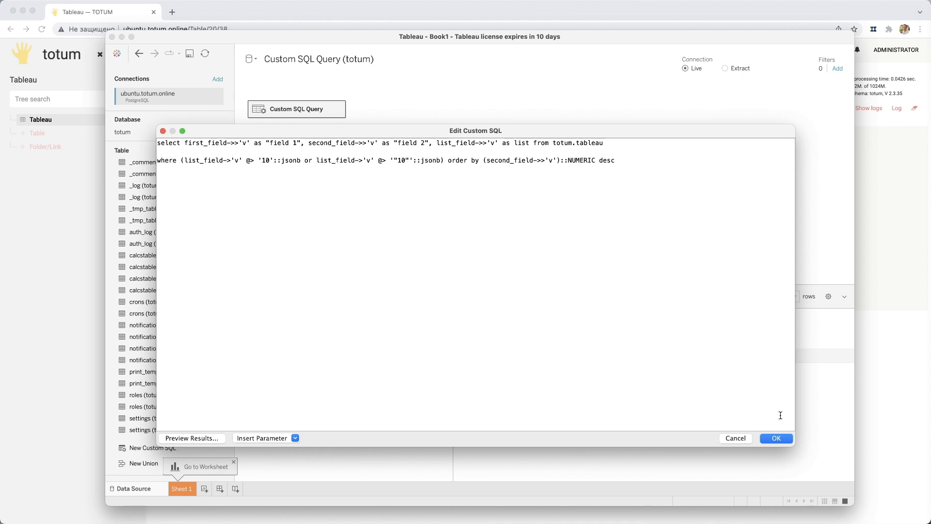
{"action": "left_click", "coordinate": [777, 439]}
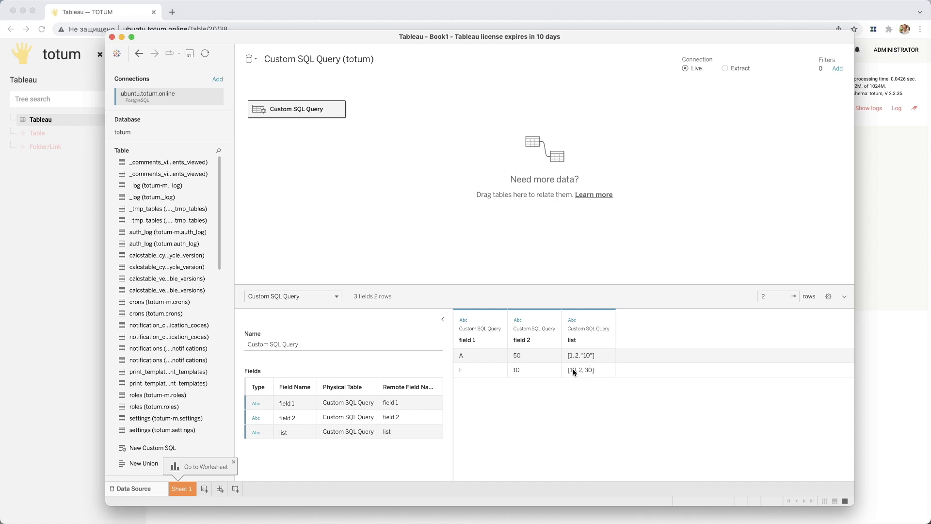
- Switch to the Totum table in the browser, inspect the row_field value of row A, and return to Tableau
{"action": "left_click", "coordinate": [75, 281]}
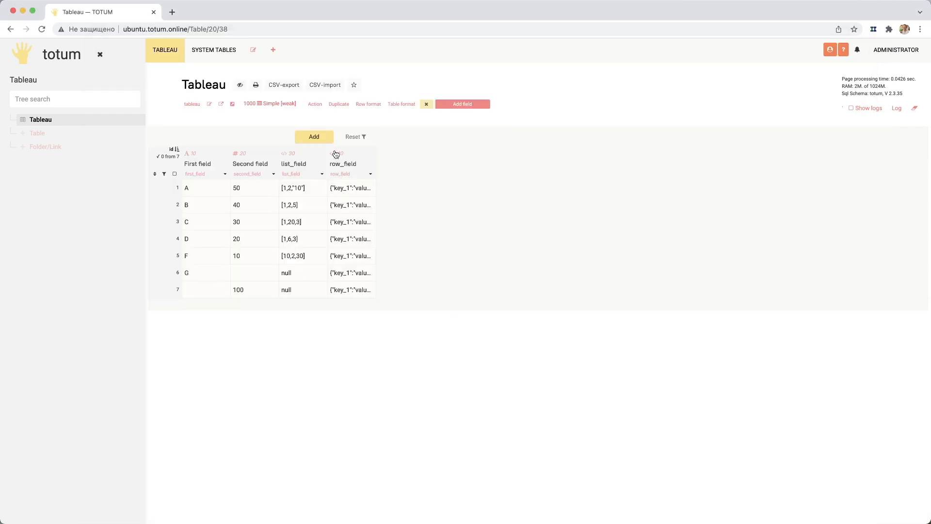
{"action": "left_click", "coordinate": [354, 193]}
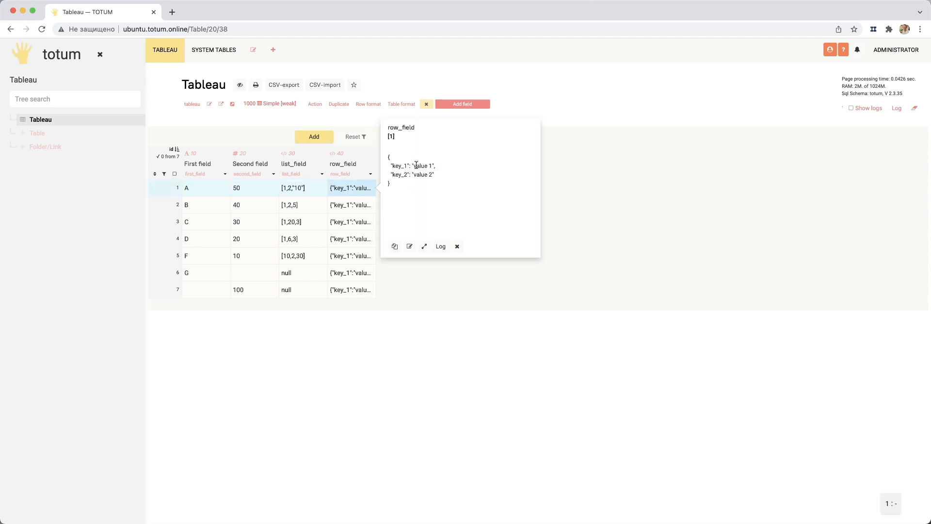
{"action": "left_click", "coordinate": [356, 194]}
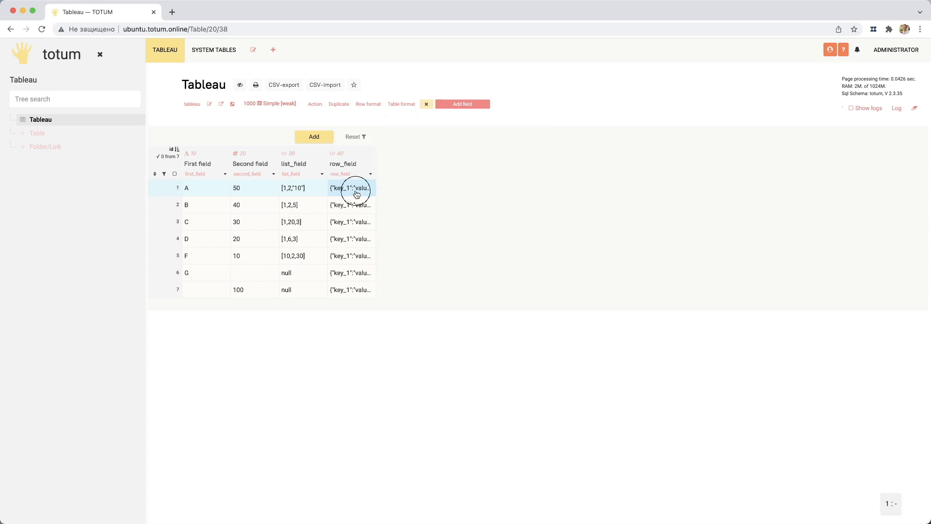
{"action": "key", "text": "super+Tab"}
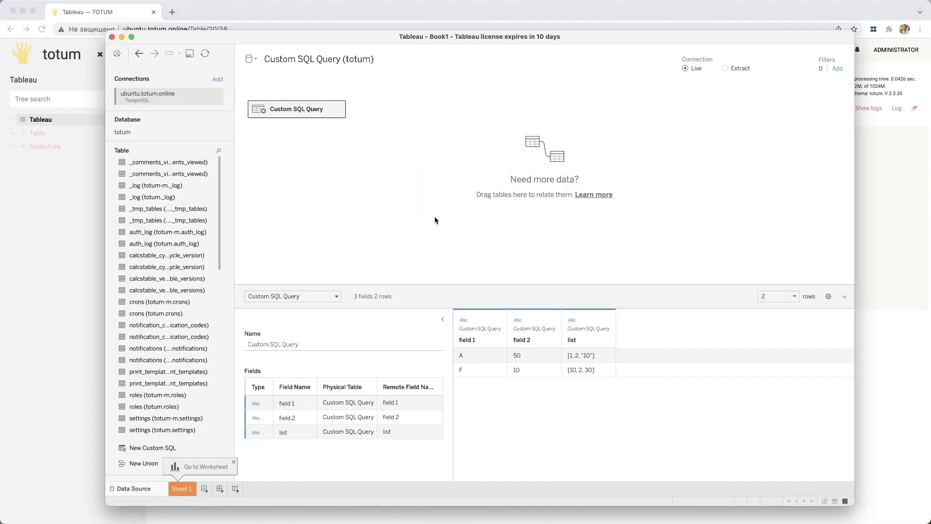
- Replace Tableau's custom SQL with the copied query selecting row_field's key_1 and key_2 where first_field is in ('B','F'), and enlarge the editor
{"action": "key", "text": "super+Tab"}
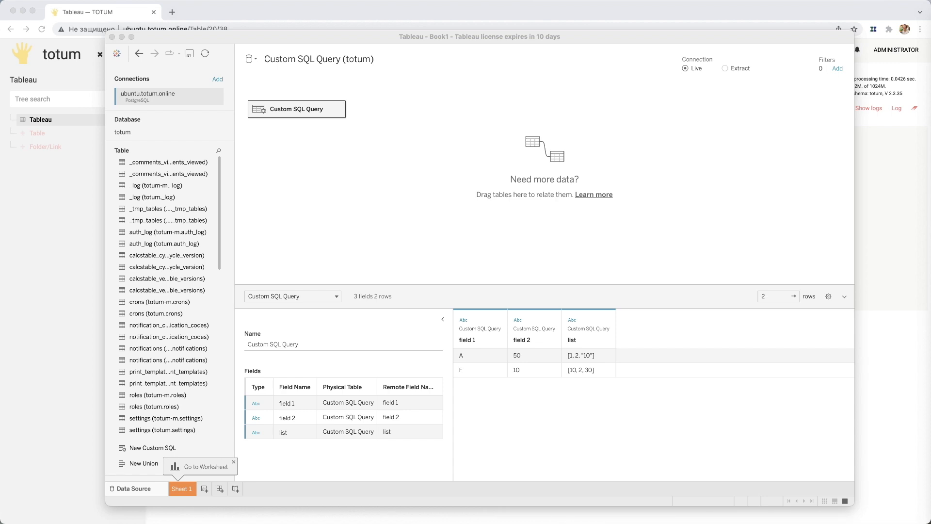
{"action": "left_click", "coordinate": [378, 137]}
{"action": "left_click", "coordinate": [340, 108]}
{"action": "left_click", "coordinate": [363, 152]}
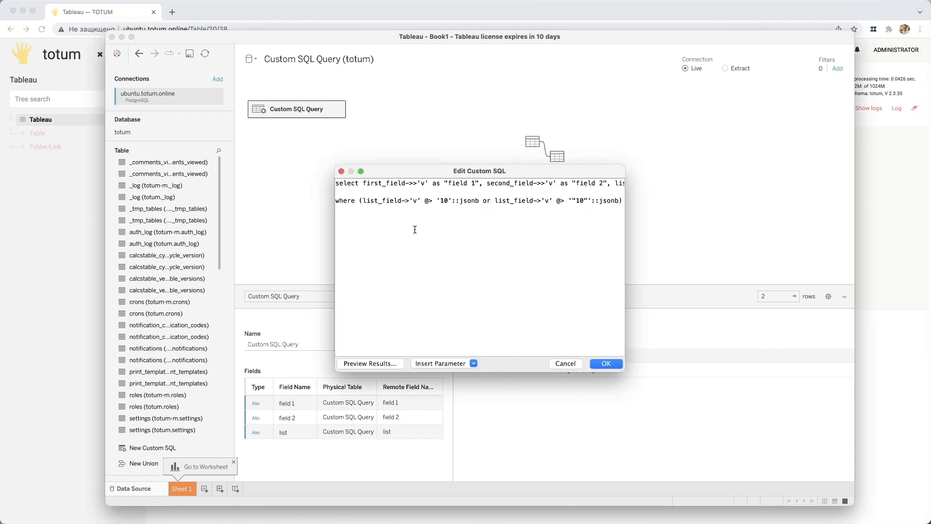
{"action": "left_click_drag", "start_coordinate": [387, 234], "coordinate": [274, 157]}
{"action": "key", "text": "super+v"}
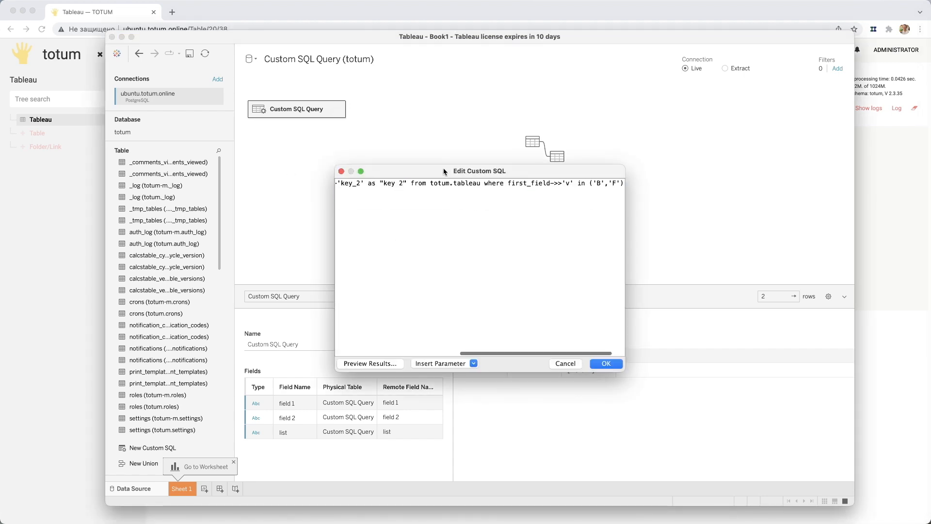
{"action": "left_click_drag", "start_coordinate": [444, 171], "coordinate": [290, 121]}
{"action": "left_click_drag", "start_coordinate": [470, 321], "coordinate": [781, 437]}
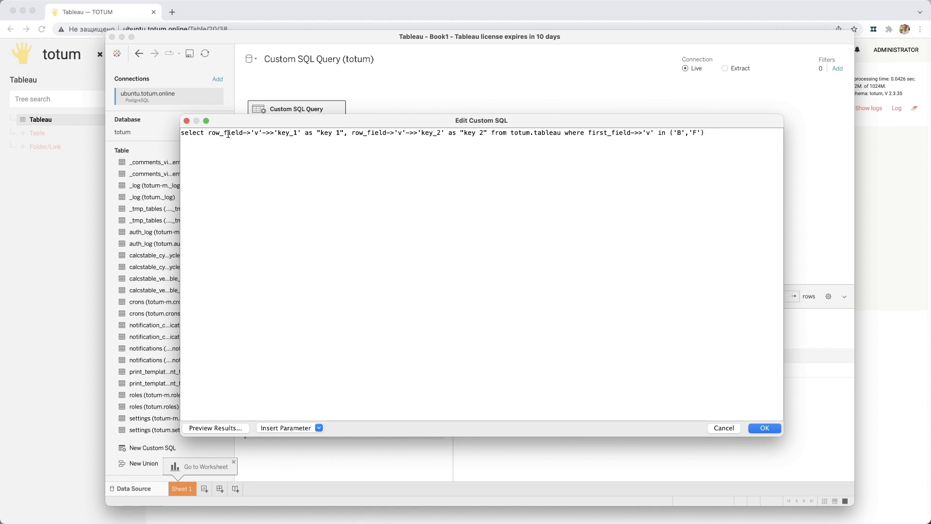
- Check the row_field->'v'->>'key_1' expression in the query against the keys stored in row A's row_field in Totum
{"action": "left_click", "coordinate": [255, 133]}
{"action": "left_click_drag", "start_coordinate": [261, 133], "coordinate": [252, 135]}
{"action": "left_click", "coordinate": [269, 134]}
{"action": "left_click_drag", "start_coordinate": [275, 132], "coordinate": [301, 133]}
{"action": "left_click", "coordinate": [87, 223]}
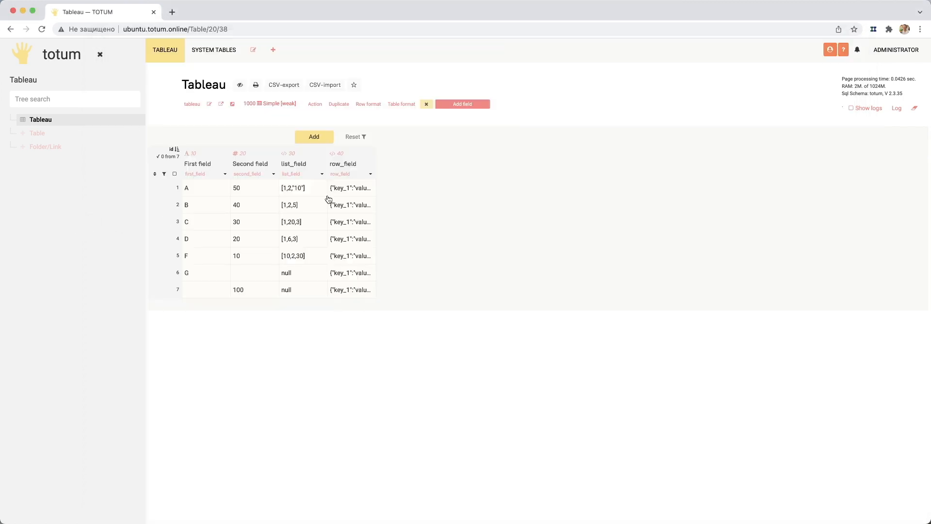
{"action": "left_click", "coordinate": [337, 189]}
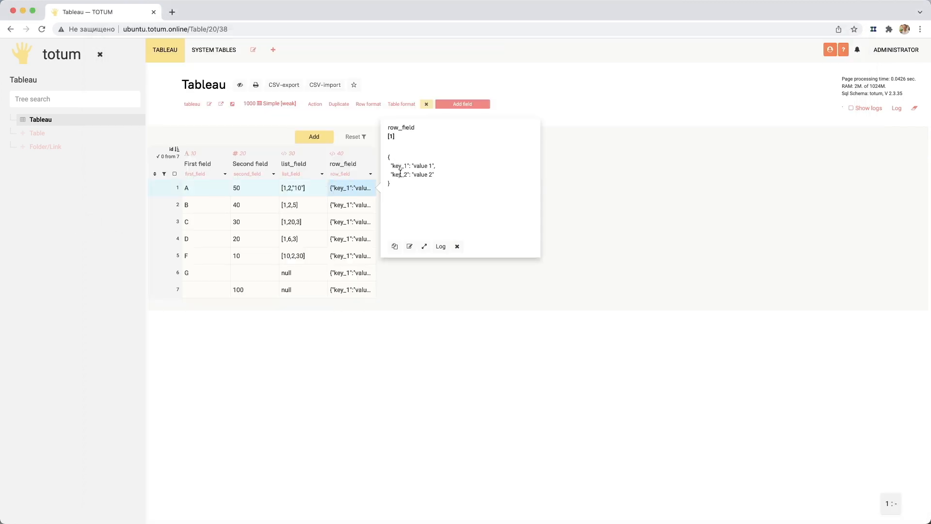
{"action": "key", "text": "super+Tab"}
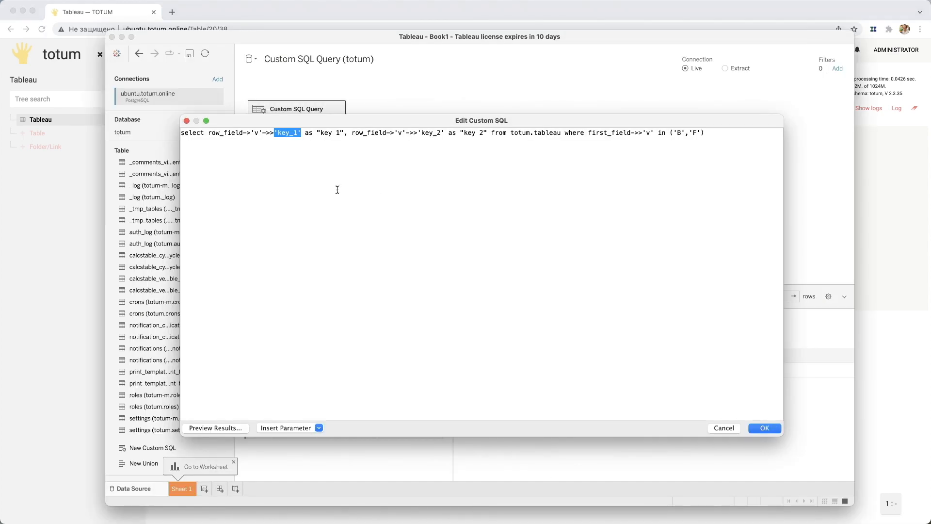
- Apply the row_field query and load its key 1 and key 2 results
{"action": "left_click", "coordinate": [282, 133]}
{"action": "left_click", "coordinate": [766, 429]}
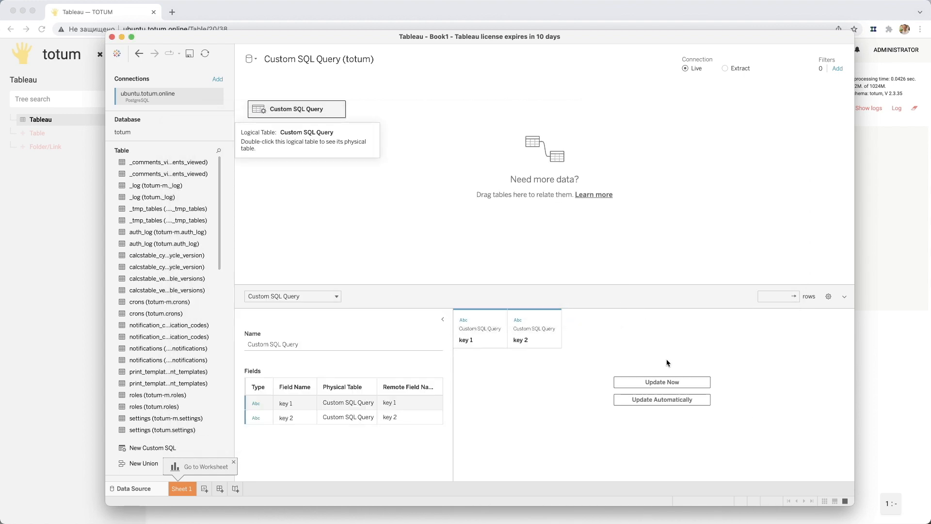
{"action": "left_click", "coordinate": [653, 382]}
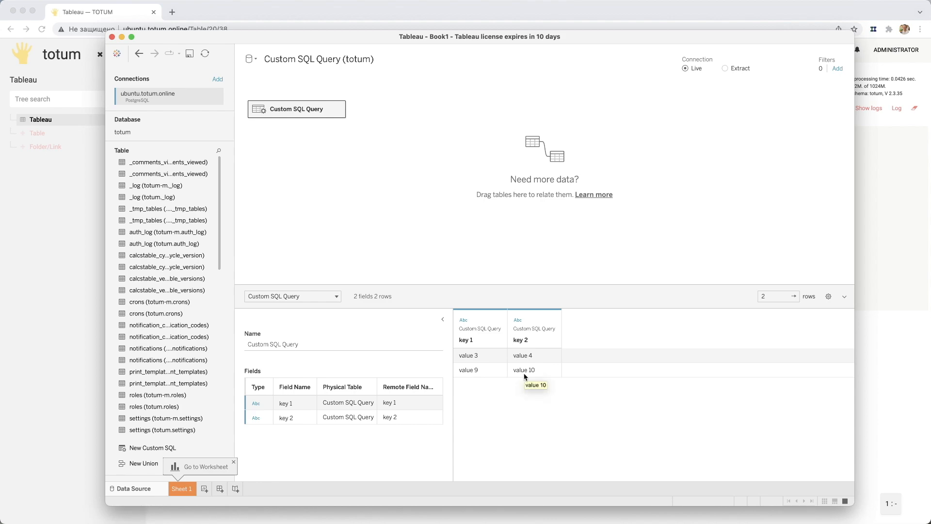
- Move the Tableau window off the Totum table and look over the first row's fields
{"action": "left_click_drag", "start_coordinate": [247, 39], "coordinate": [485, 523]}
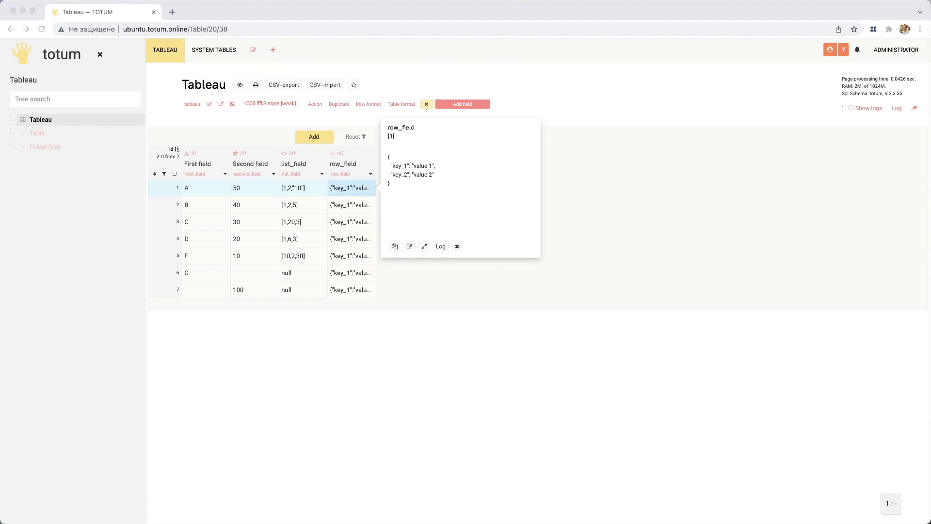
{"action": "left_click", "coordinate": [316, 340]}
{"action": "left_click", "coordinate": [270, 193]}
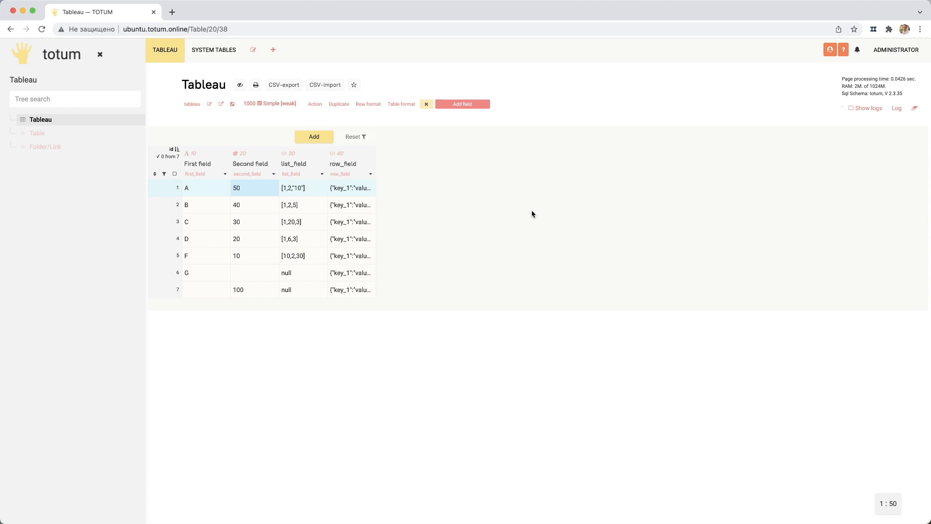
{"action": "left_click_drag", "start_coordinate": [383, 523], "coordinate": [343, 523]}
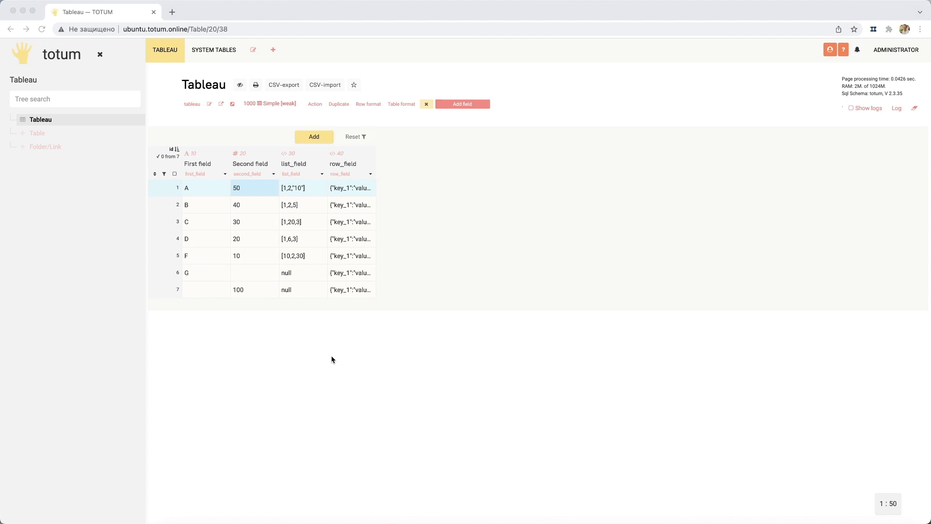
{"action": "left_click", "coordinate": [304, 191]}
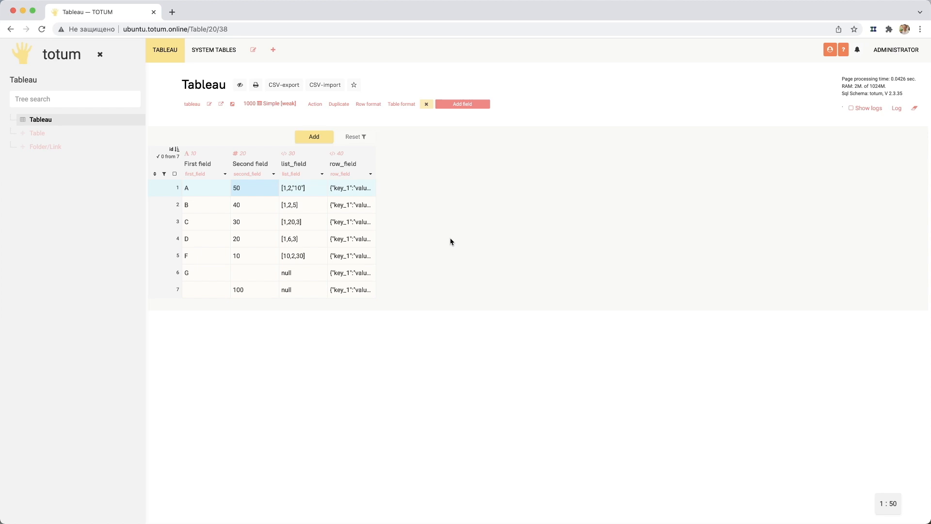
{"action": "left_click", "coordinate": [351, 190]}
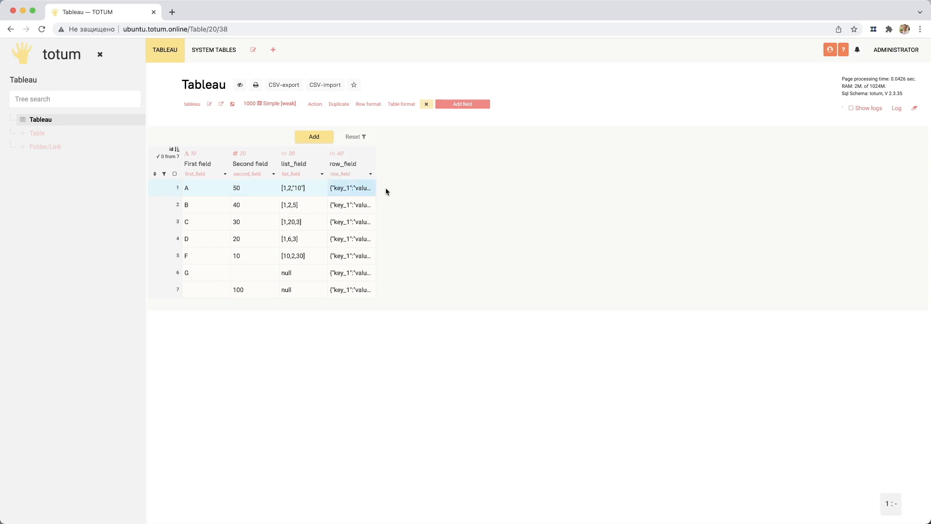
- Enable Visible for roles with the Creator role in row_field's settings and save the field
{"action": "left_click", "coordinate": [370, 175]}
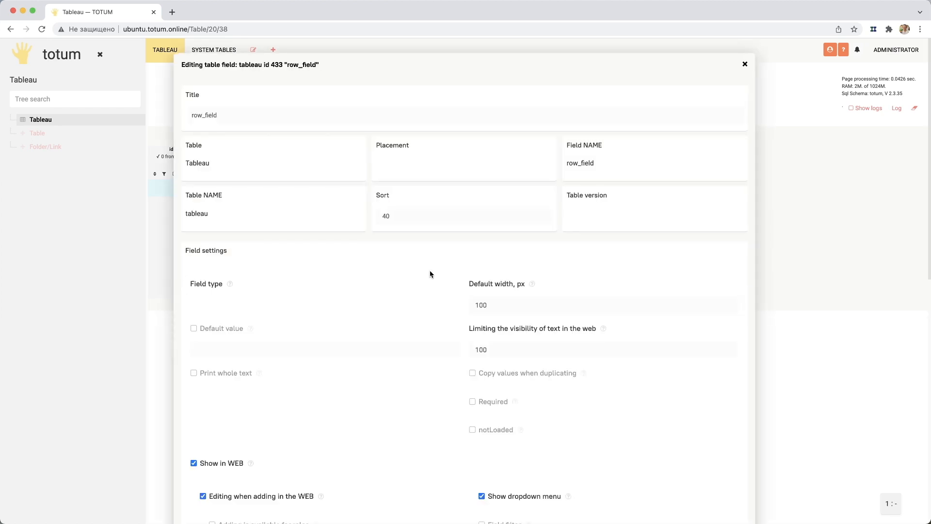
{"action": "scroll", "coordinate": [440, 288], "scroll_direction": "down", "scroll_amount": 4}
{"action": "scroll", "coordinate": [440, 288], "scroll_direction": "down", "scroll_amount": 3}
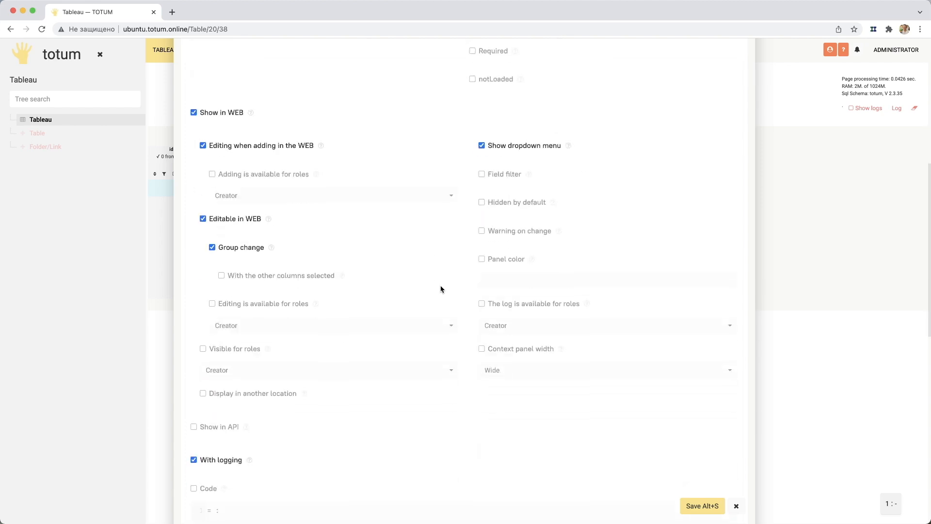
{"action": "left_click", "coordinate": [240, 349]}
{"action": "left_click", "coordinate": [708, 505]}
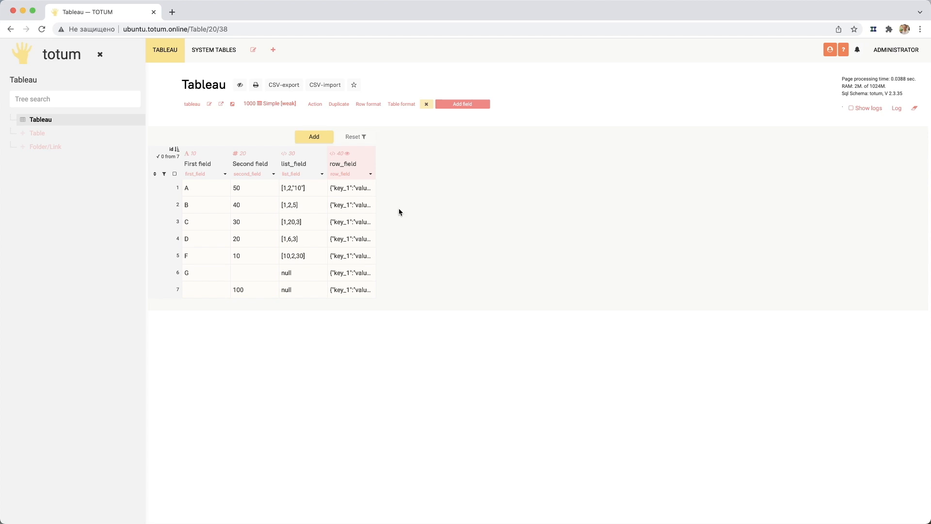
- Inspect row A's row_field value again and bring the Tableau window back over the browser
{"action": "left_click", "coordinate": [358, 190]}
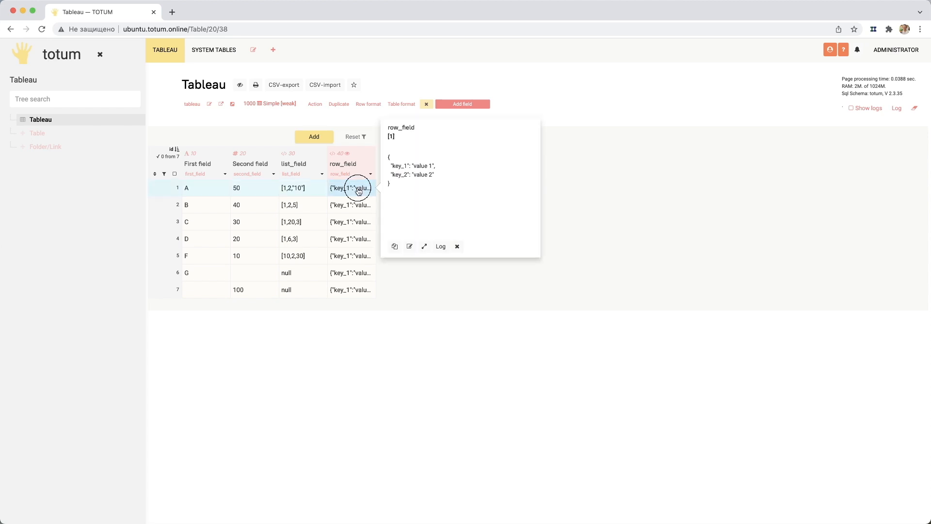
{"action": "left_click", "coordinate": [390, 153]}
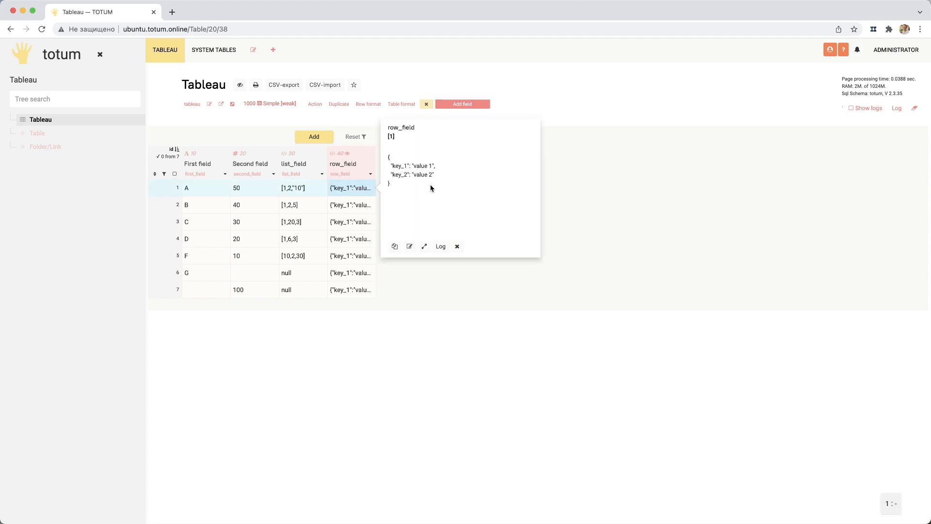
{"action": "left_click_drag", "start_coordinate": [386, 519], "coordinate": [365, 84]}
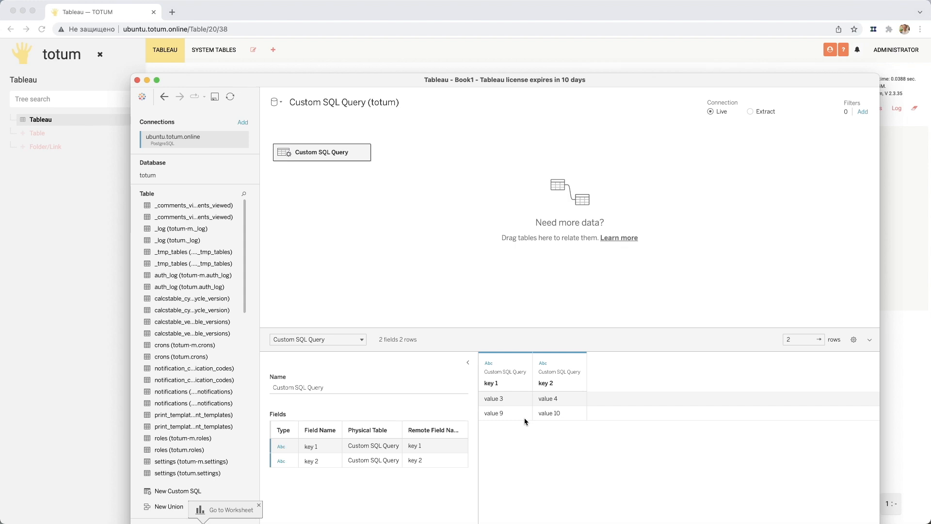
{"action": "left_click_drag", "start_coordinate": [333, 91], "coordinate": [315, 55]}
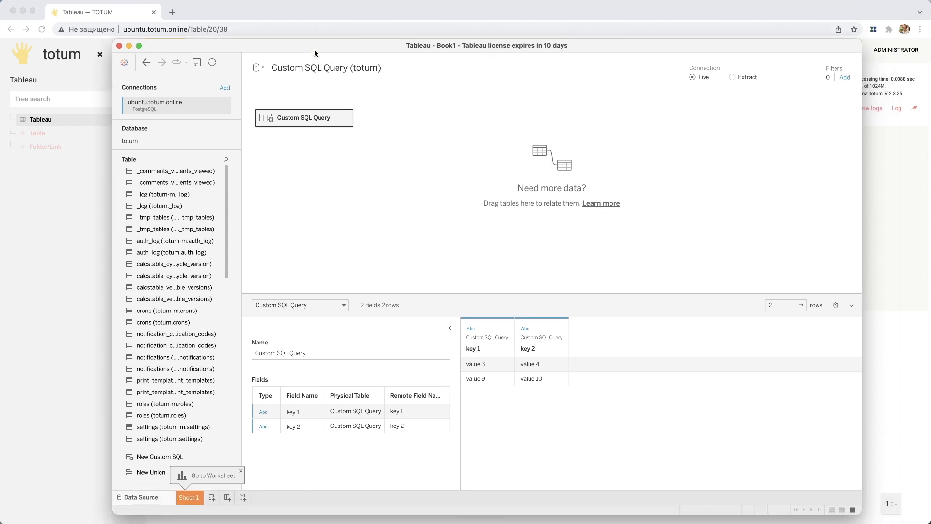
- Dismiss the worksheet hint and start a new custom SQL with the copied list_field->'v' @> '10'::jsonb query, ordered by second_field as NUMERIC desc
{"action": "scroll", "coordinate": [173, 345], "scroll_direction": "down", "scroll_amount": 3}
{"action": "scroll", "coordinate": [174, 346], "scroll_direction": "down", "scroll_amount": 1}
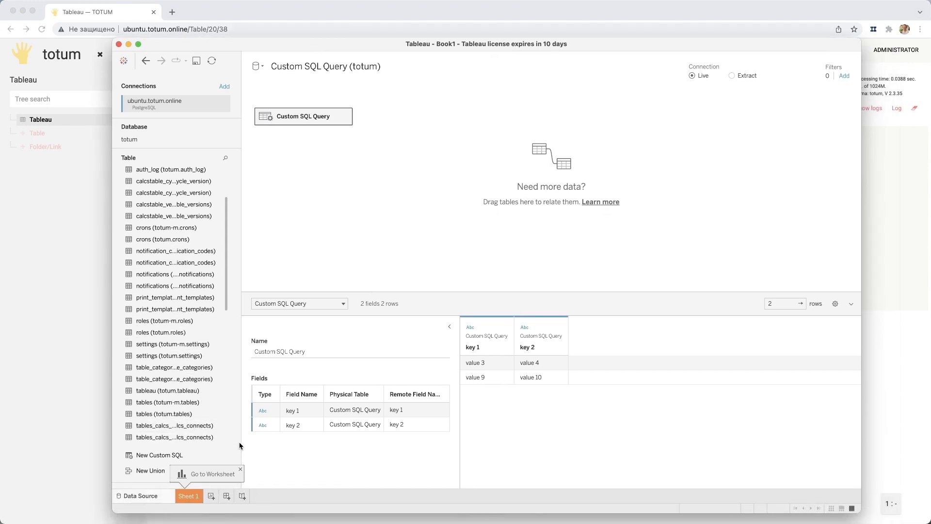
{"action": "left_click", "coordinate": [241, 469]}
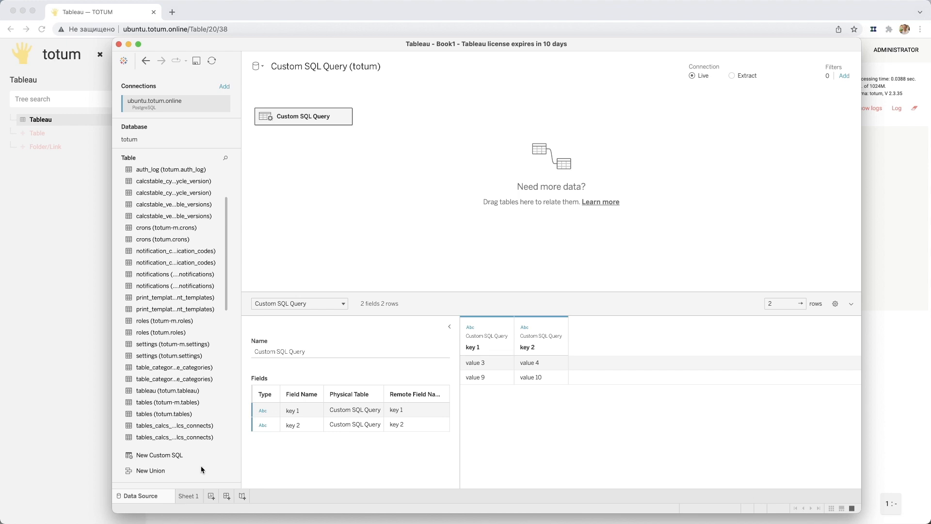
{"action": "double_click", "coordinate": [155, 455]}
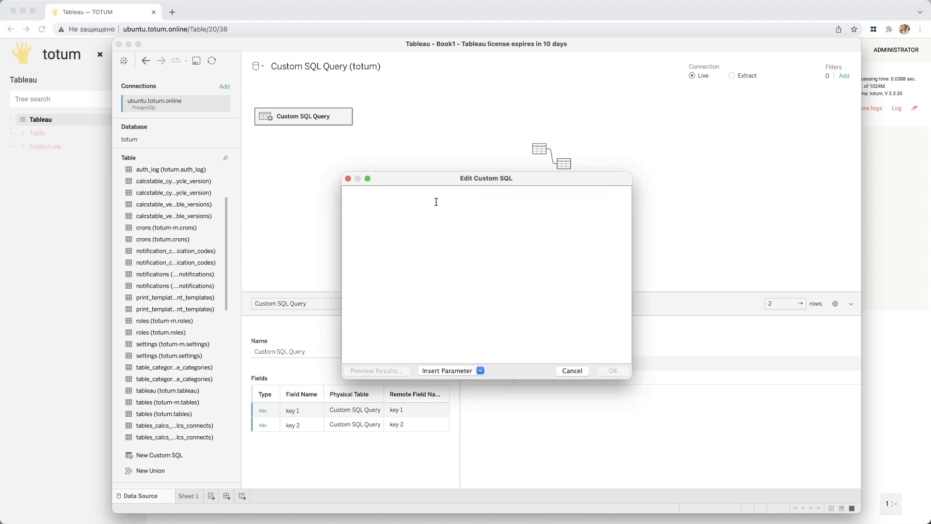
{"action": "left_click", "coordinate": [406, 235]}
{"action": "key", "text": "ctrl+v"}
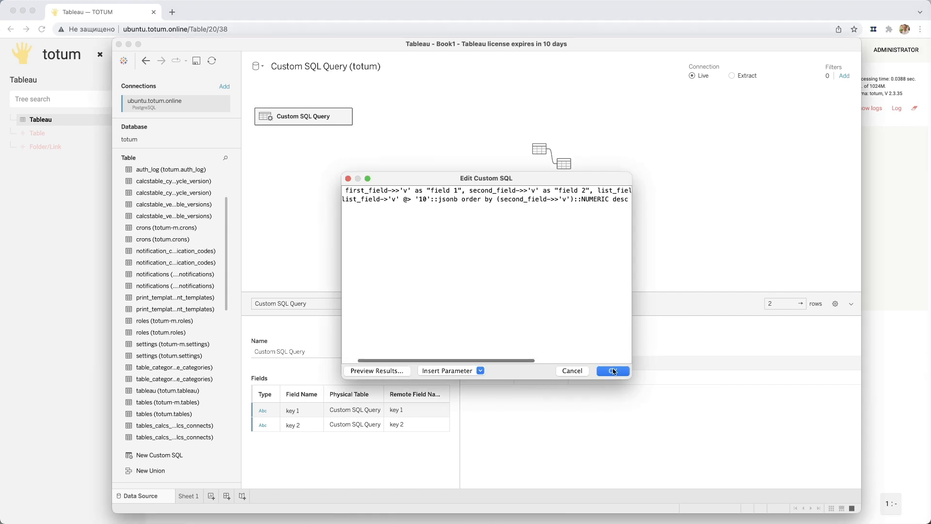